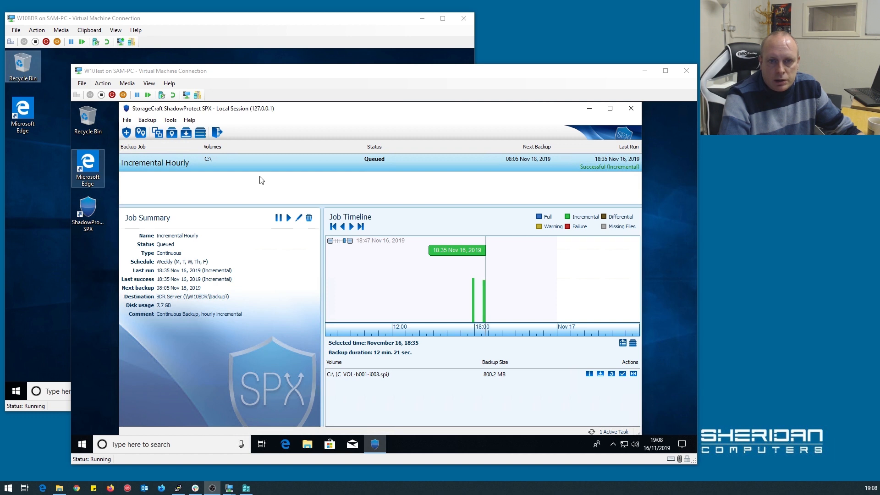
Mount the 18:35 C_VOL-b001-i003.spi image with its password, read-only as drive E.
{"action": "left_click", "coordinate": [238, 163]}
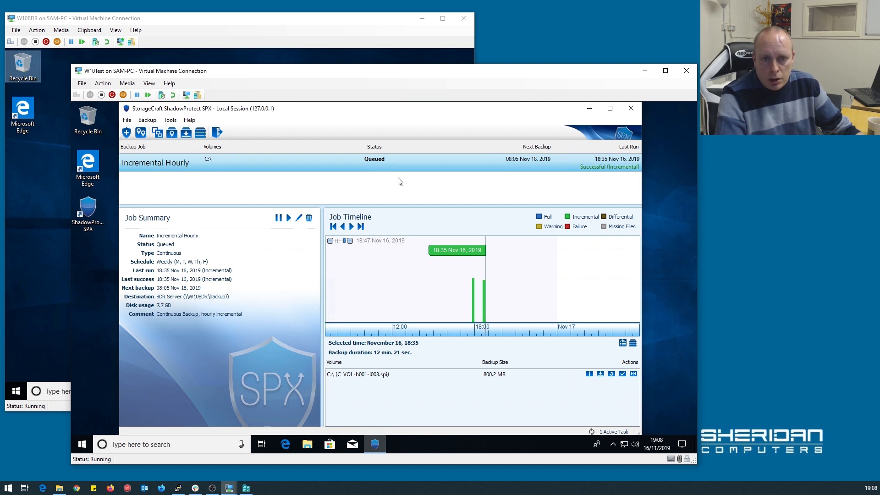
{"action": "left_click", "coordinate": [473, 313]}
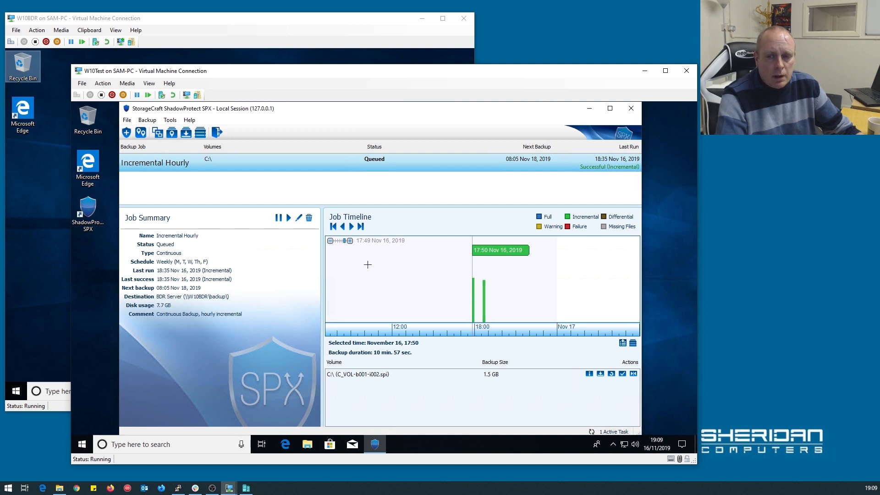
{"action": "left_click", "coordinate": [484, 289]}
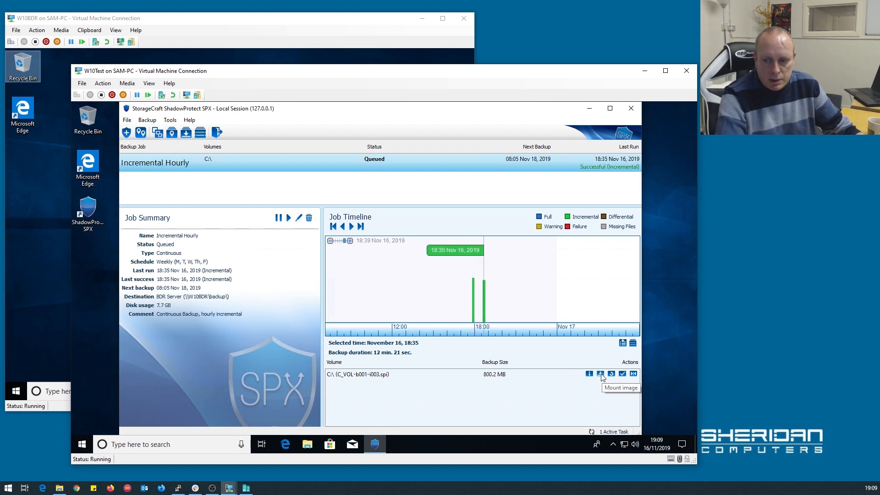
{"action": "left_click", "coordinate": [601, 375]}
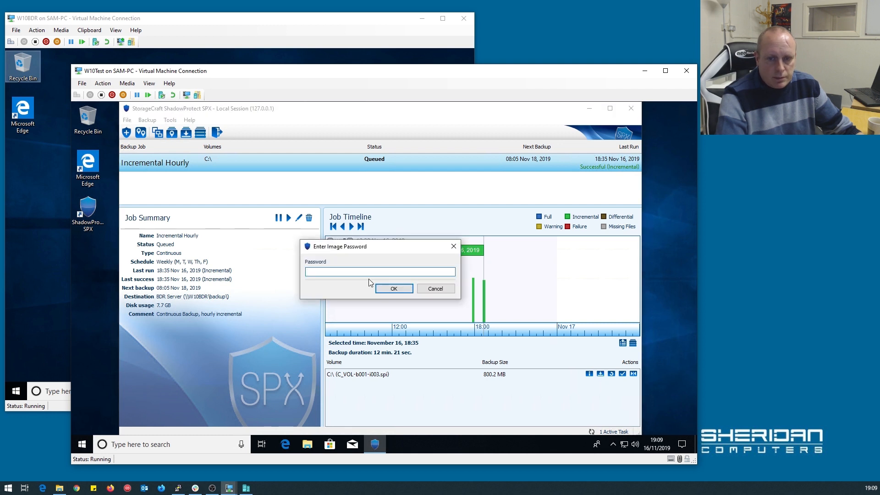
{"action": "type", "text": "•••••••"}
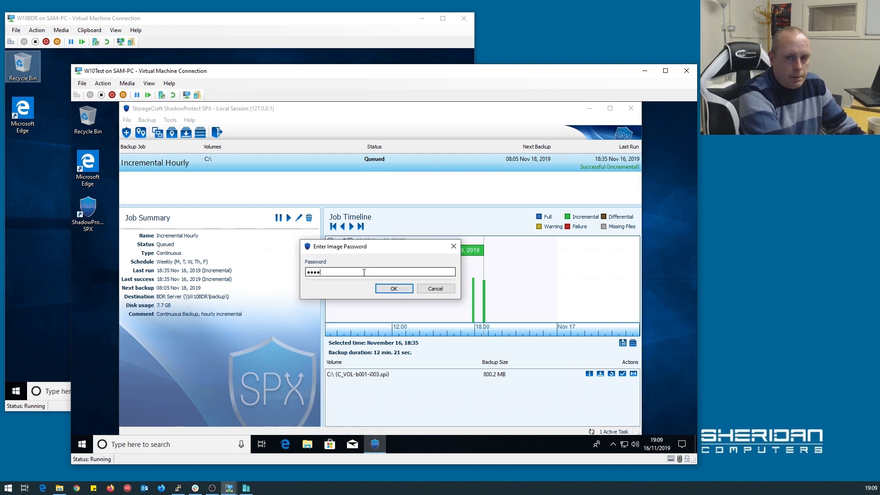
{"action": "type", "text": "•"}
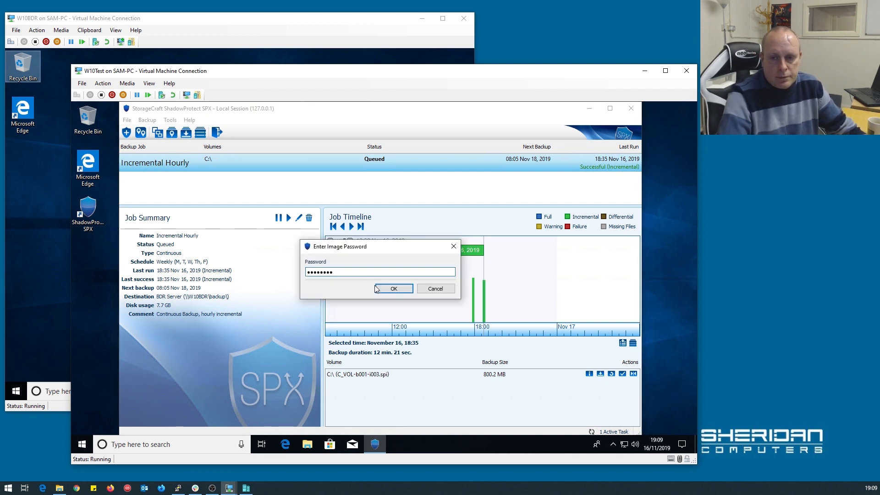
{"action": "left_click", "coordinate": [383, 289]}
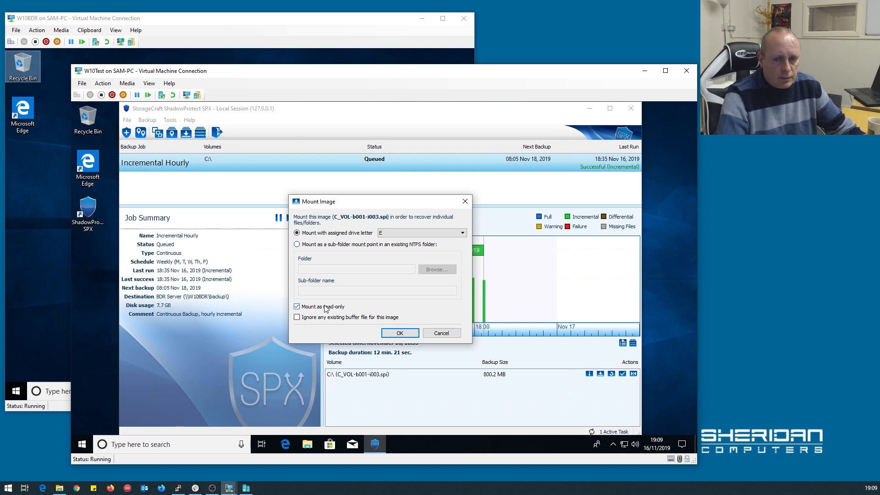
{"action": "left_click", "coordinate": [398, 333]}
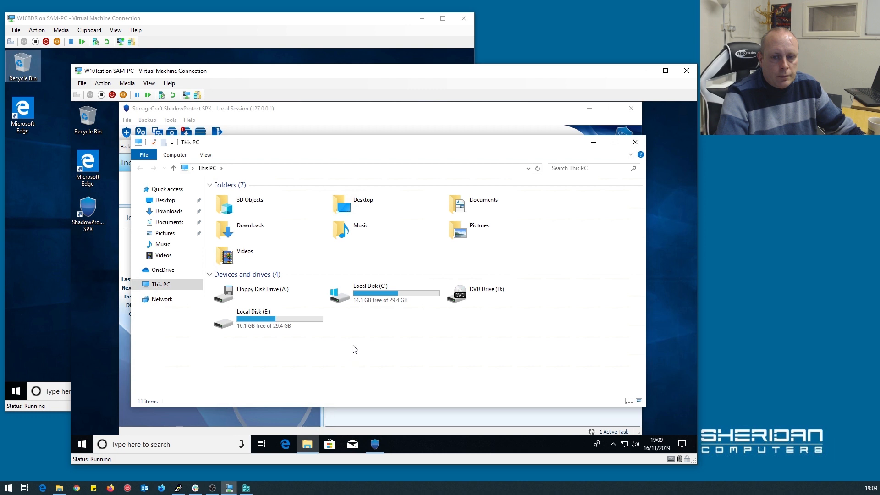
Browse Local Disk (E:) to Users\TestUser, then close the Explorer window.
{"action": "left_click", "coordinate": [285, 318]}
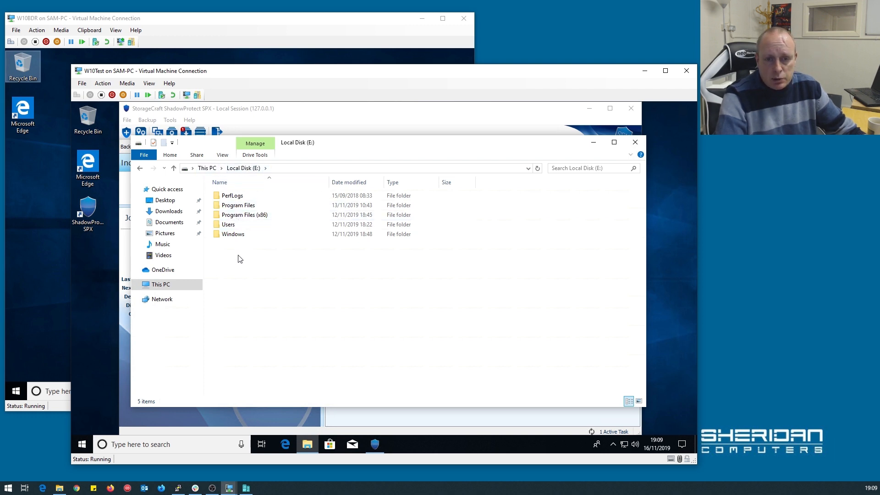
{"action": "double_click", "coordinate": [245, 226]}
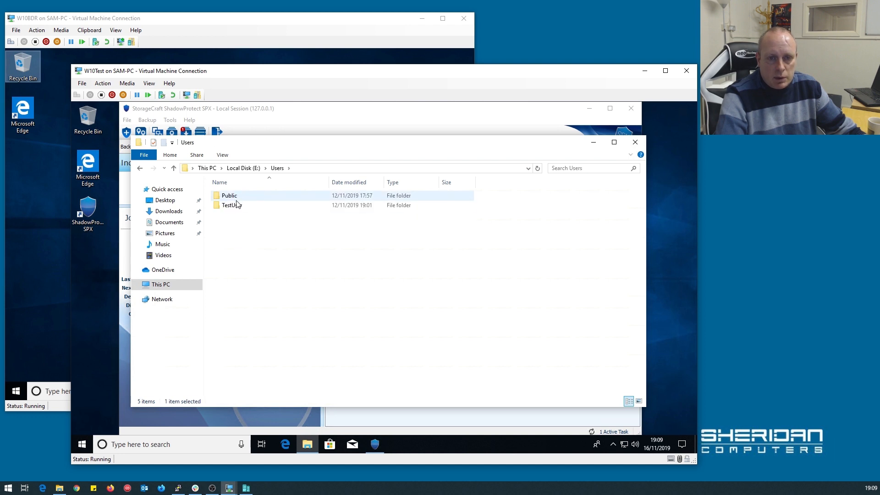
{"action": "left_click", "coordinate": [238, 207]}
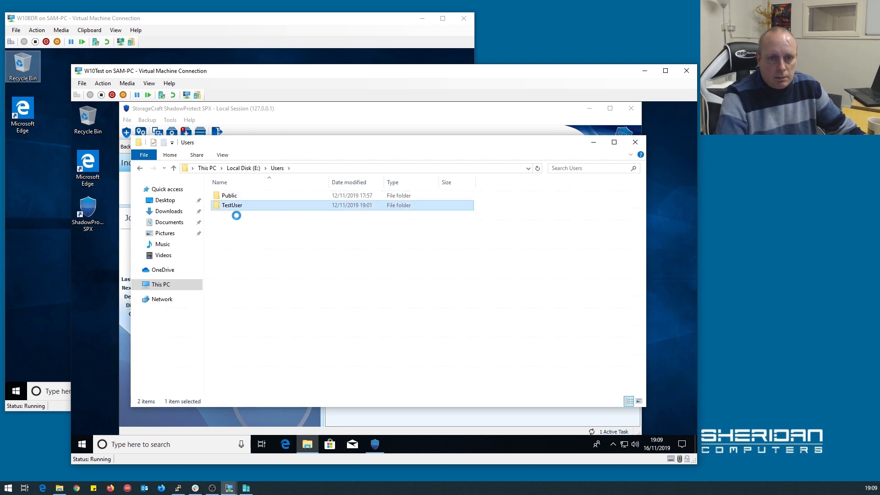
{"action": "double_click", "coordinate": [238, 208]}
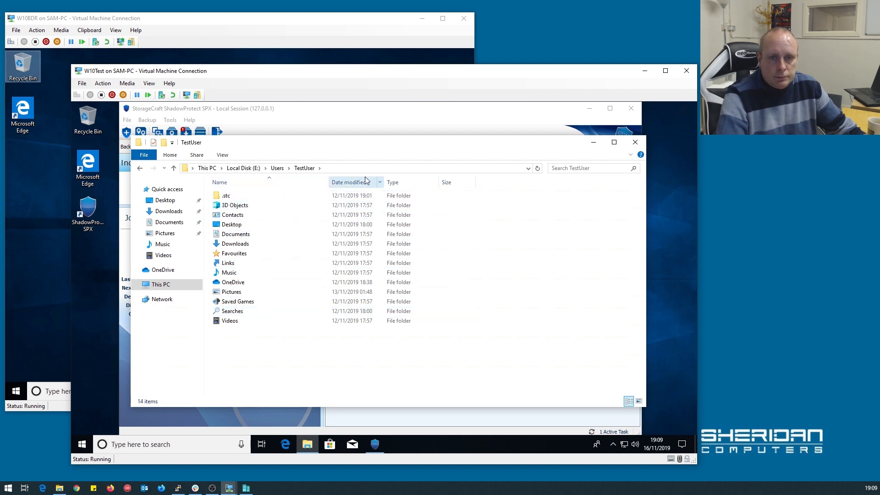
{"action": "left_click", "coordinate": [635, 143]}
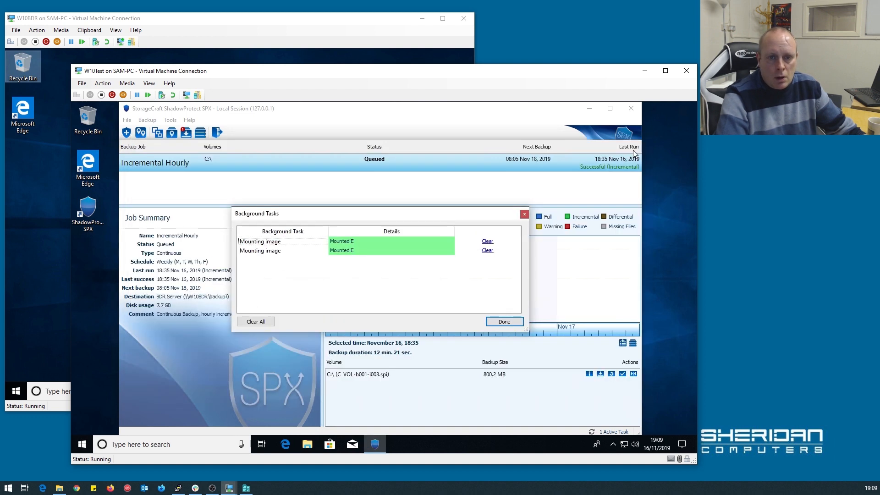
Clear the finished mounting tasks and dismount the E: recovery image from Mounted Images.
{"action": "left_click", "coordinate": [265, 320]}
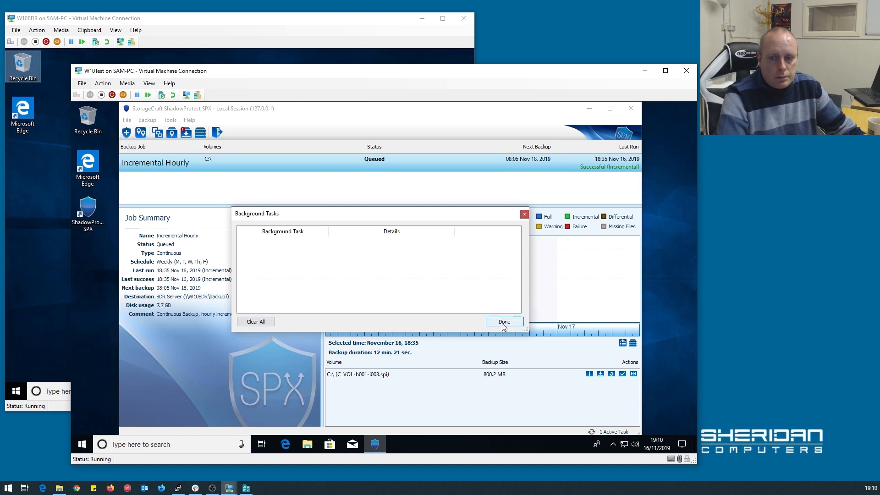
{"action": "left_click", "coordinate": [503, 322]}
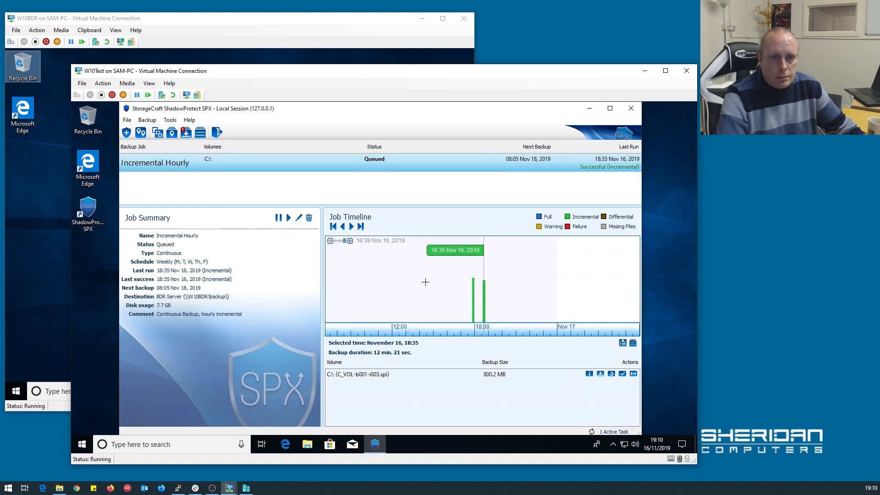
{"action": "left_click", "coordinate": [185, 133]}
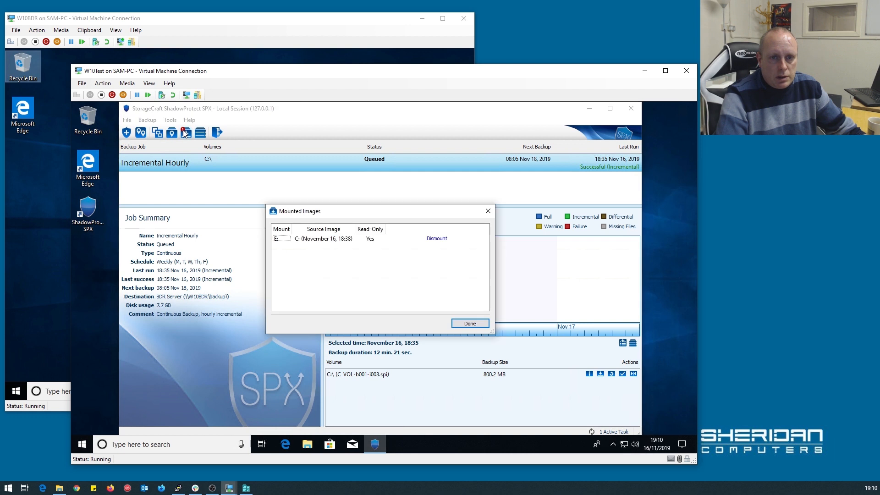
{"action": "left_click", "coordinate": [441, 241]}
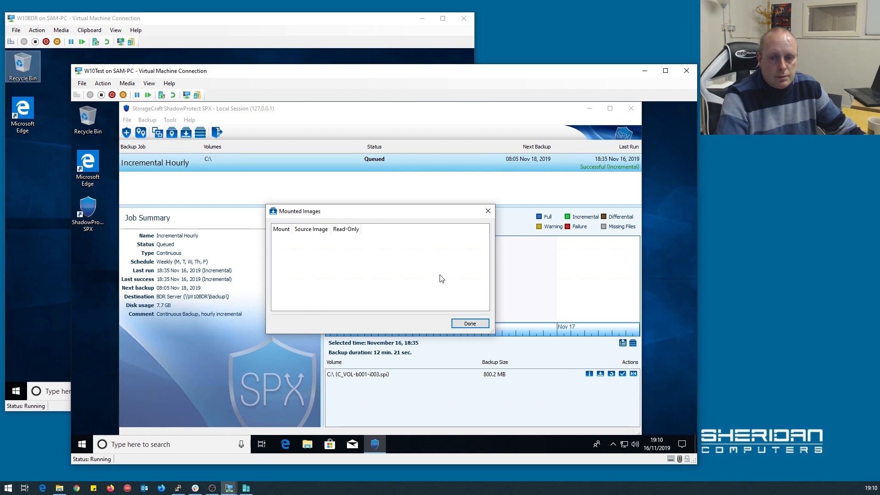
{"action": "left_click", "coordinate": [468, 323]}
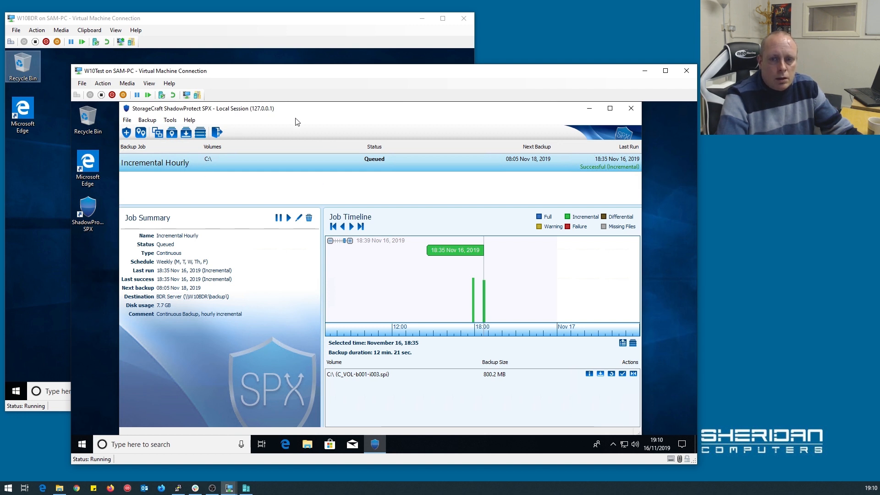
{"action": "mouse_move", "coordinate": [319, 74]}
{"action": "left_mouse_down"}
{"action": "mouse_move", "coordinate": [415, 80]}
{"action": "mouse_move", "coordinate": [314, 77]}
{"action": "left_mouse_up"}
On W10BDR, list data (E:)\backup sorted by Date modified ascending, then close Explorer.
{"action": "left_click", "coordinate": [284, 29]}
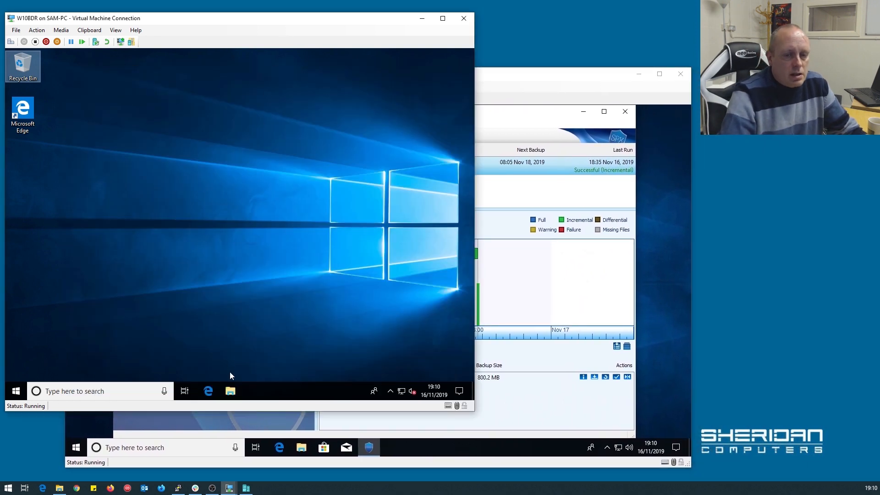
{"action": "left_click", "coordinate": [230, 392]}
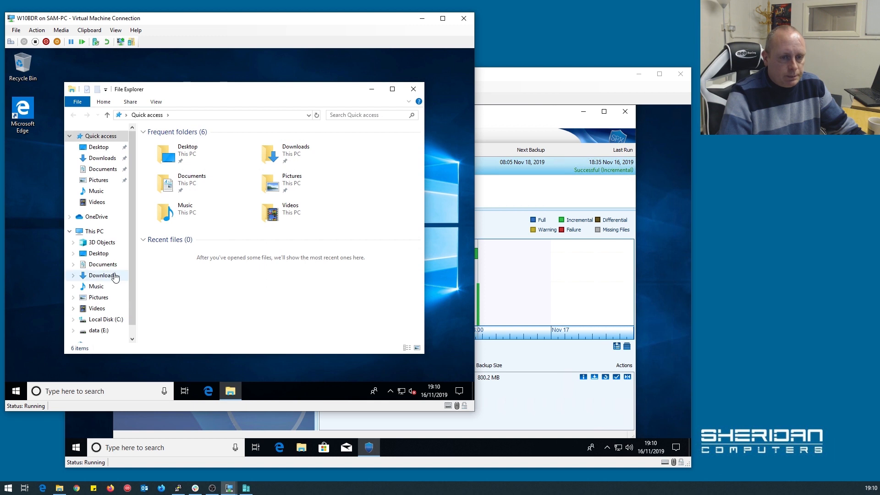
{"action": "left_click", "coordinate": [103, 311]}
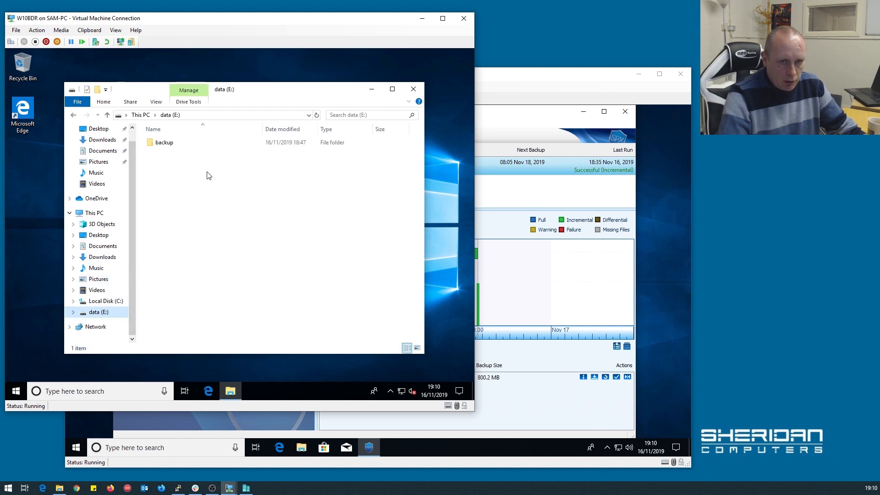
{"action": "double_click", "coordinate": [165, 143]}
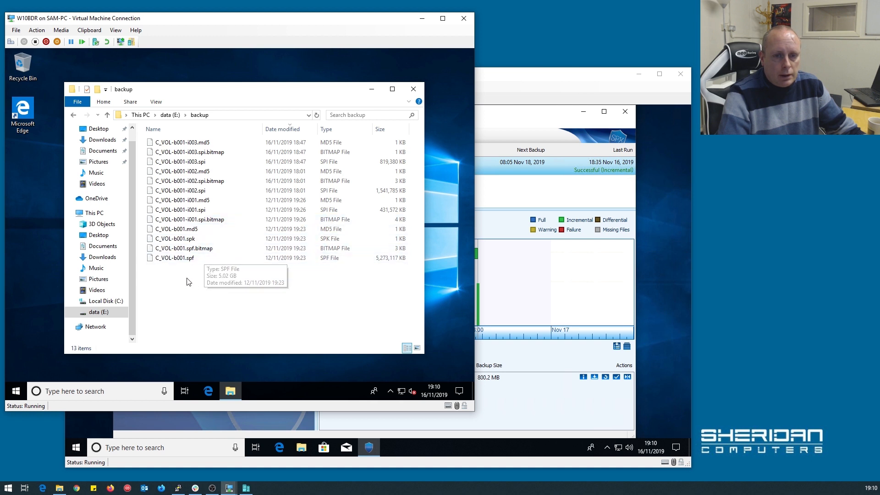
{"action": "left_click", "coordinate": [288, 132]}
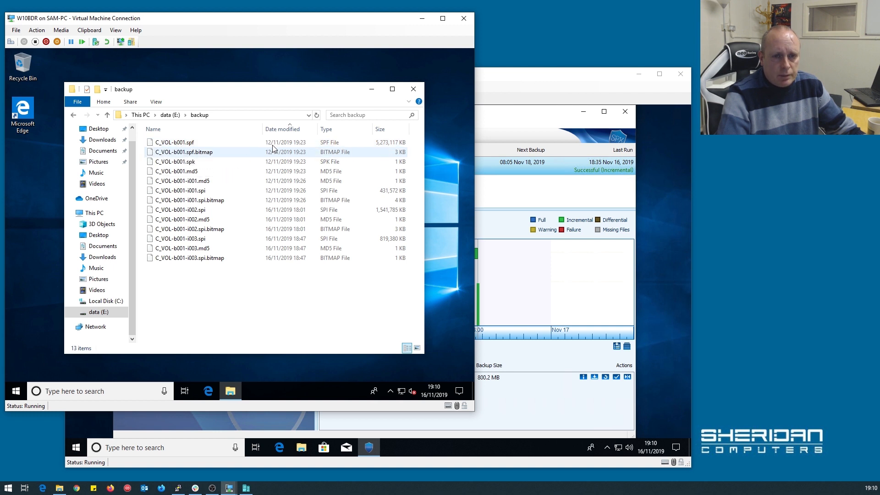
{"action": "left_click", "coordinate": [215, 183]}
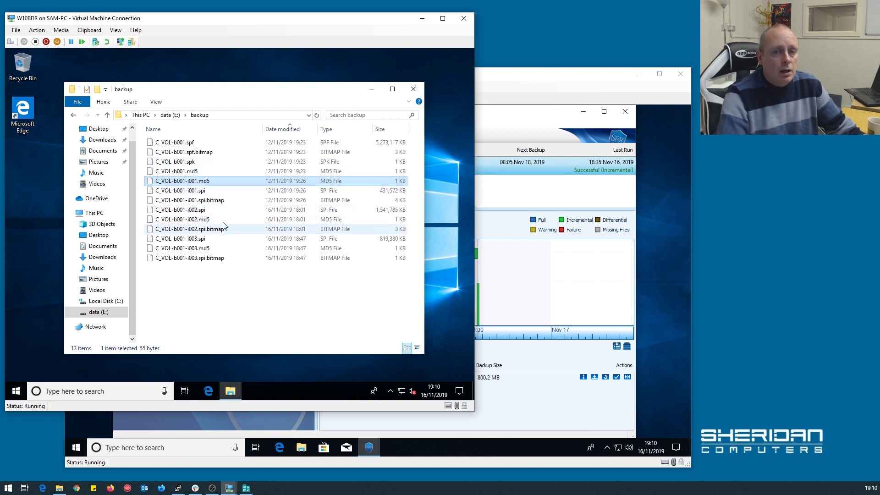
{"action": "left_click", "coordinate": [414, 90]}
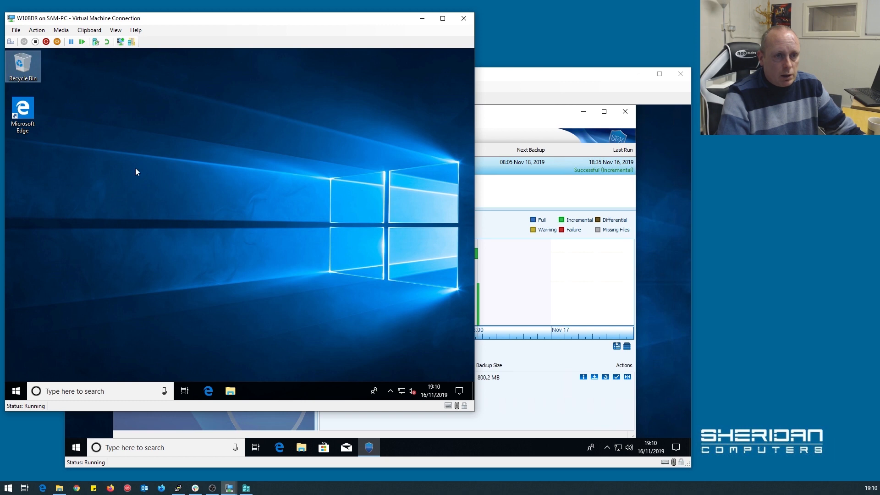
Launch Edge and reach storagecraft.com, correcting the mistyped 'stragecraft.com' address.
{"action": "double_click", "coordinate": [22, 112]}
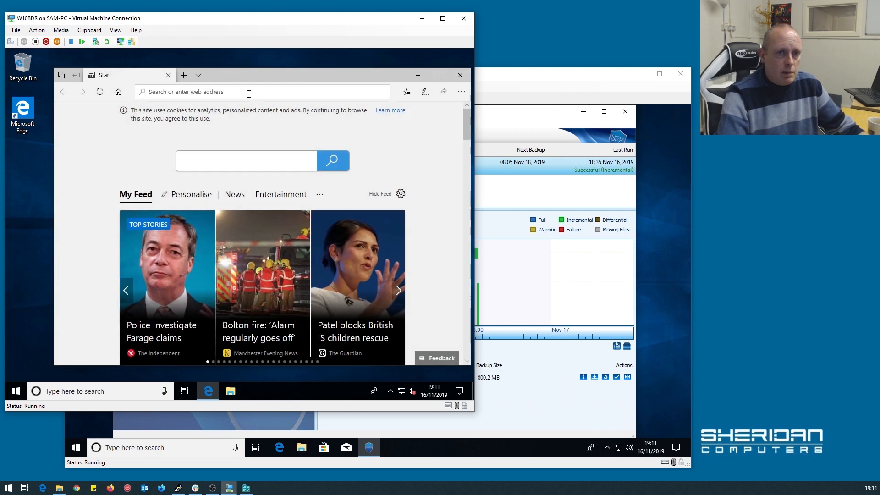
{"action": "type", "text": "str"}
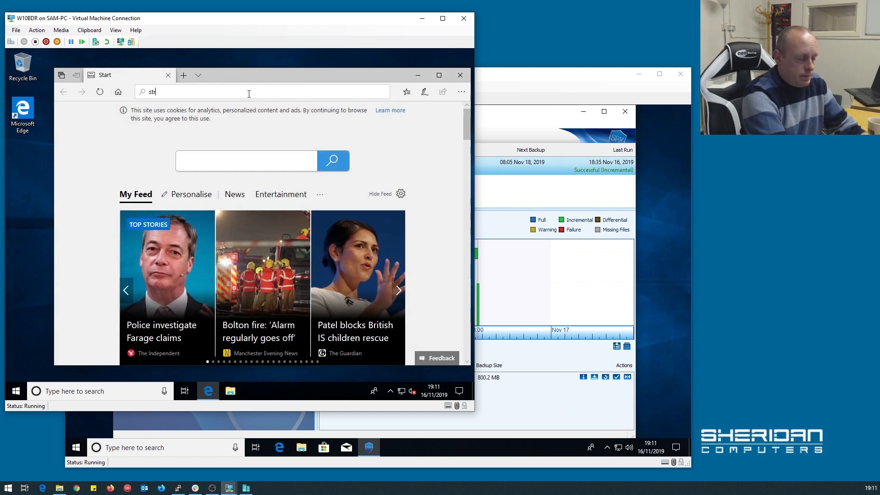
{"action": "type", "text": "agecraft.com"}
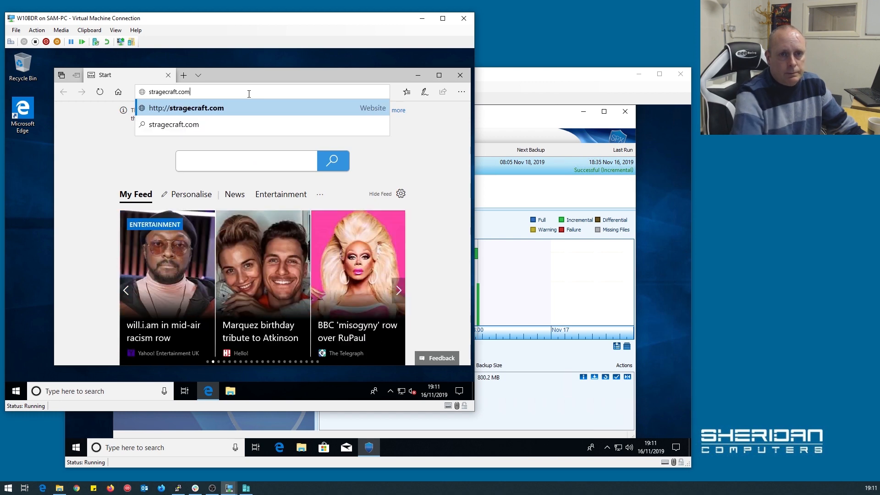
{"action": "key", "text": "Return"}
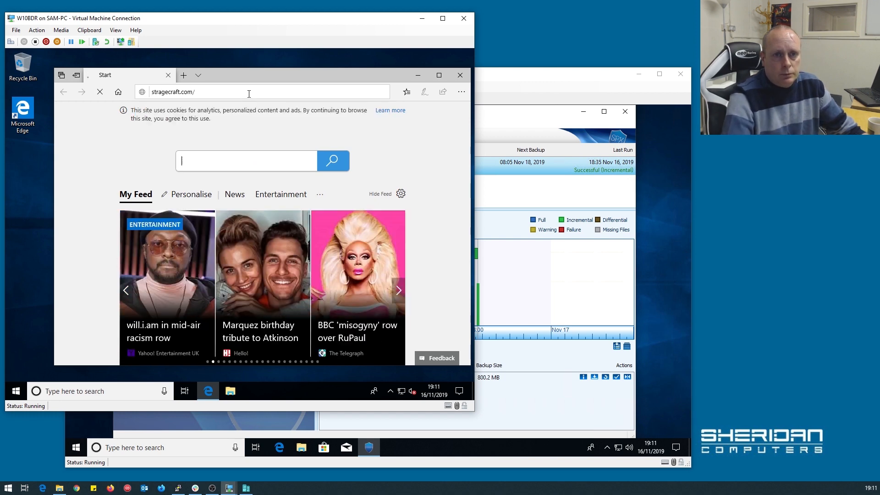
{"action": "left_click", "coordinate": [186, 92]}
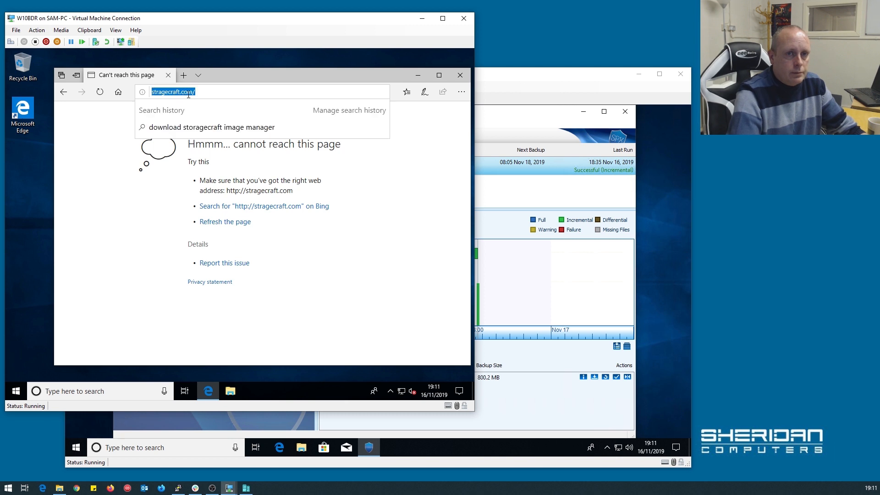
{"action": "type", "text": "storage"}
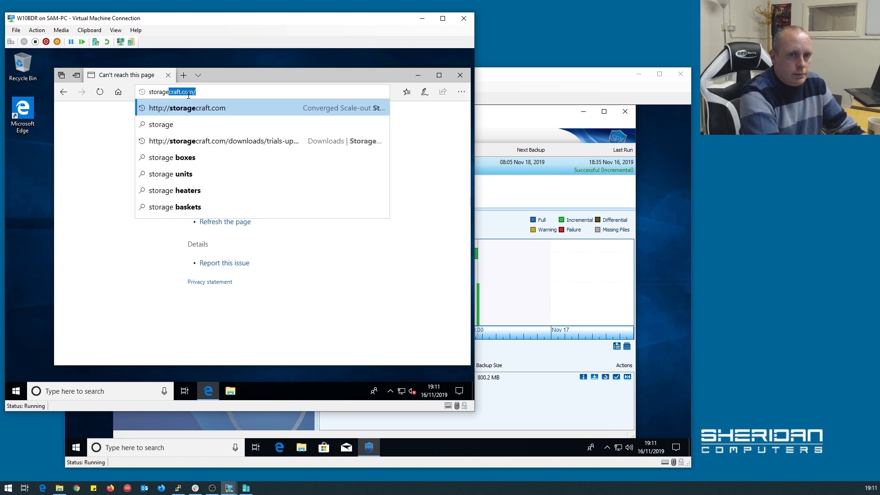
{"action": "left_click", "coordinate": [237, 108]}
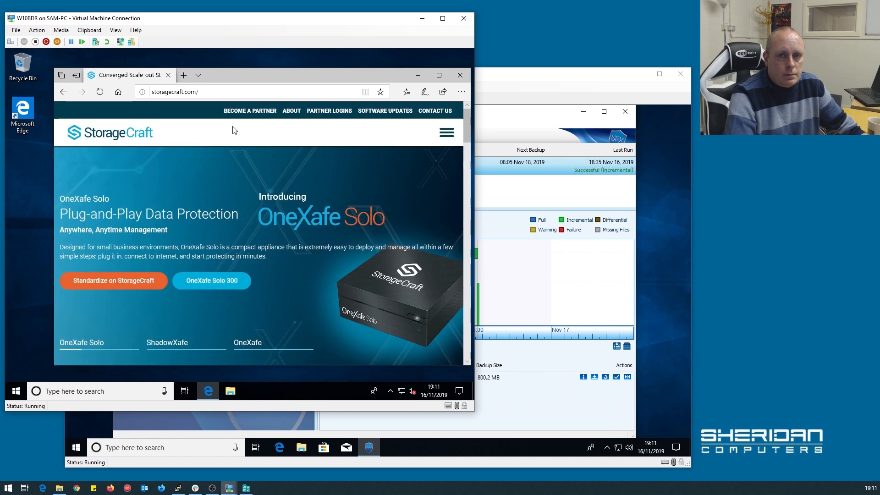
On Software Downloads, expand ImageManager and start downloading its .EXE installer.
{"action": "left_click", "coordinate": [381, 111]}
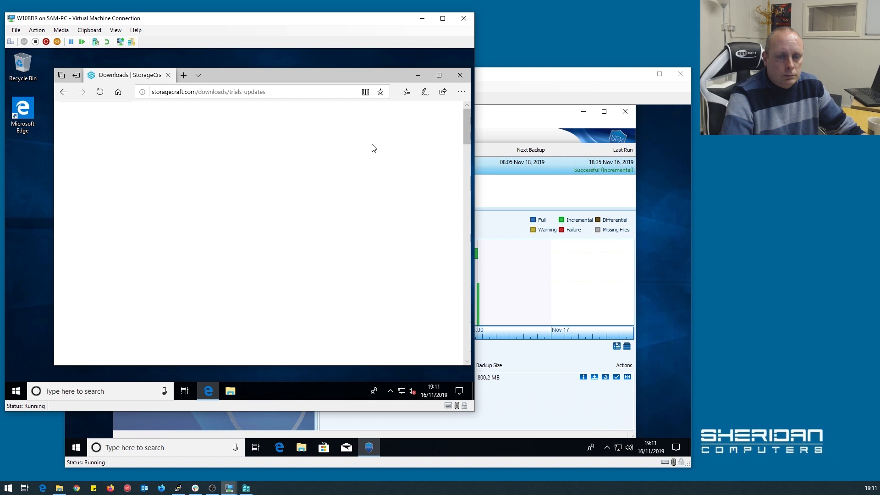
{"action": "scroll", "coordinate": [344, 195], "scroll_direction": "down", "scroll_amount": 5}
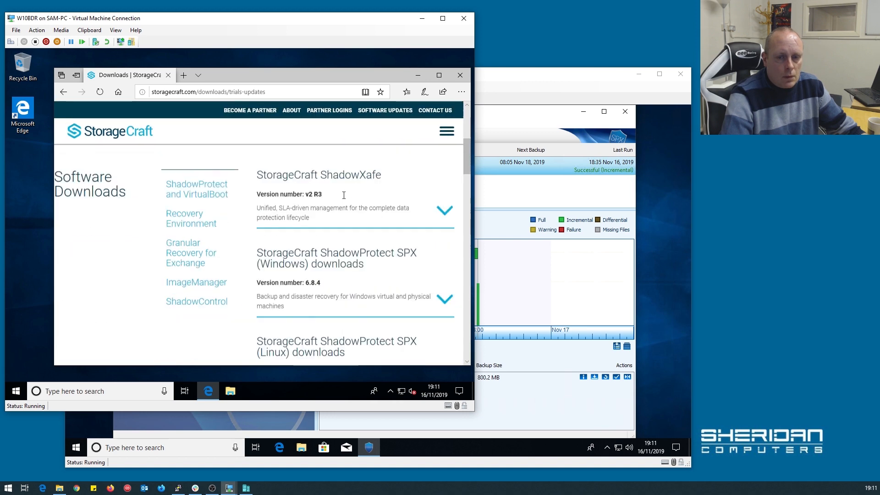
{"action": "left_click", "coordinate": [196, 268]}
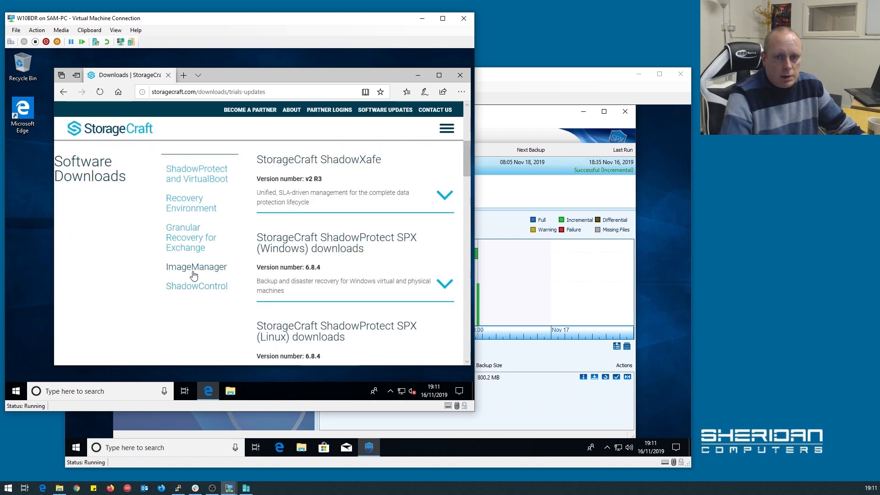
{"action": "left_click", "coordinate": [442, 232]}
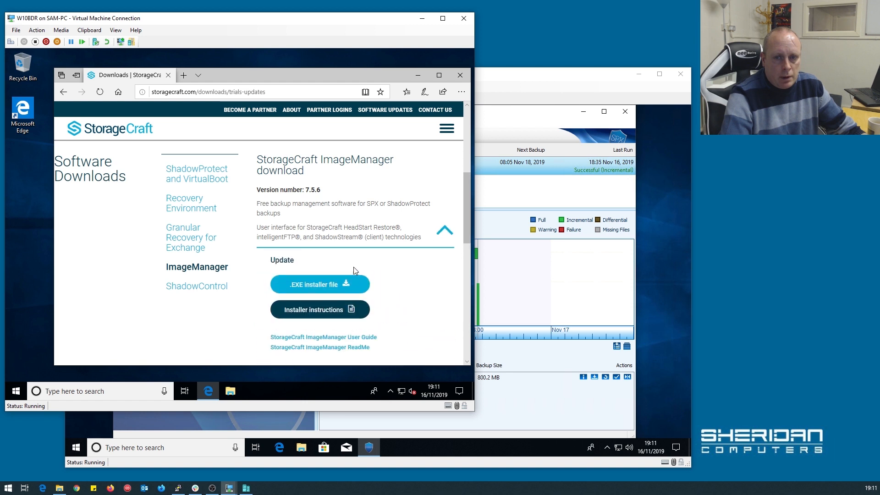
{"action": "left_click", "coordinate": [294, 288]}
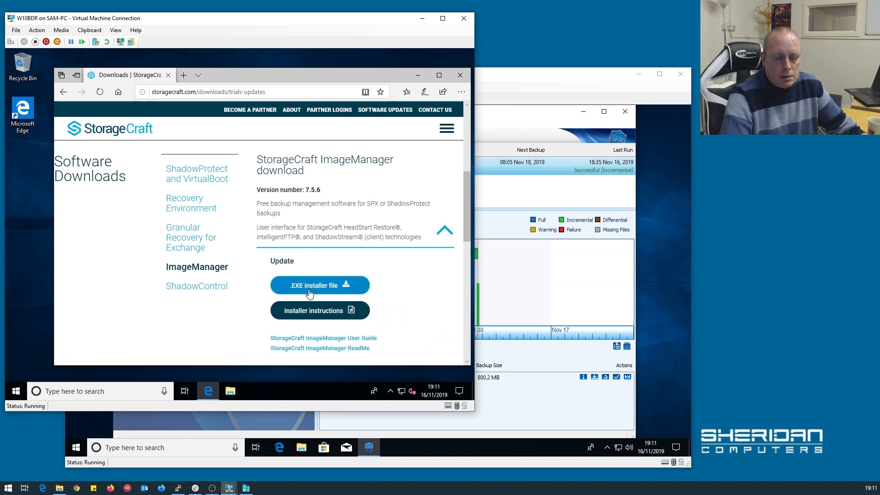
{"action": "left_click", "coordinate": [310, 294]}
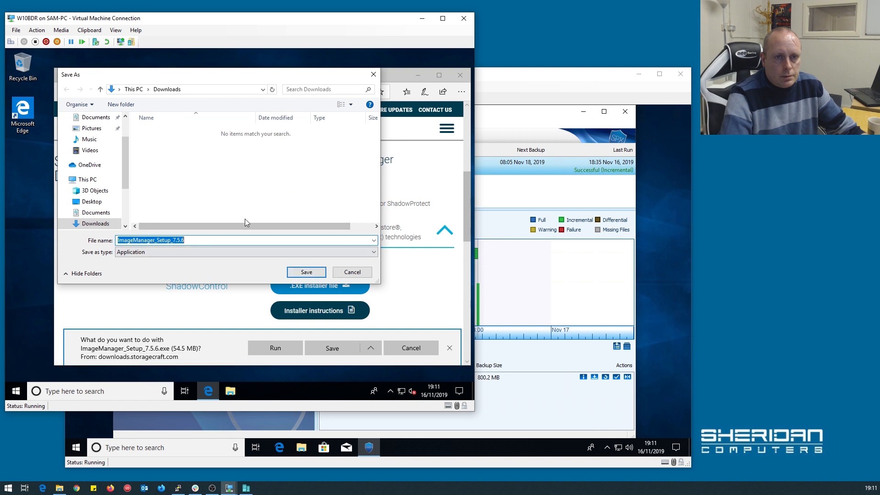
Save ImageManager_Setup_7.5.6.exe to Downloads and run it once downloaded.
{"action": "left_click", "coordinate": [304, 272]}
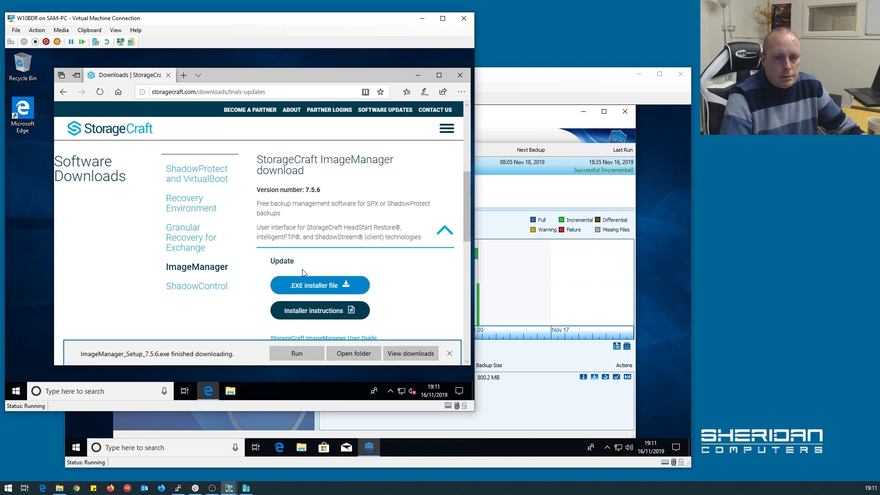
{"action": "left_click", "coordinate": [287, 350]}
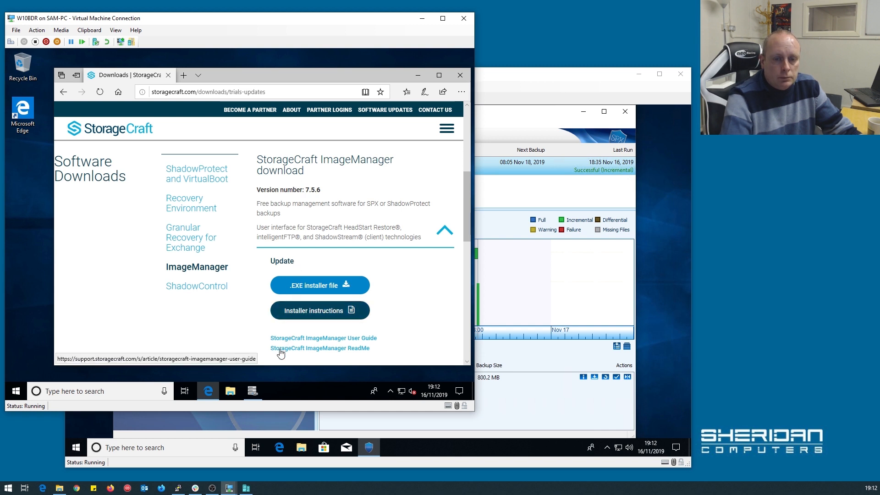
Install ImageManager in English to the default Program Files folder, accepting the EULA, then restart.
{"action": "left_click", "coordinate": [256, 391]}
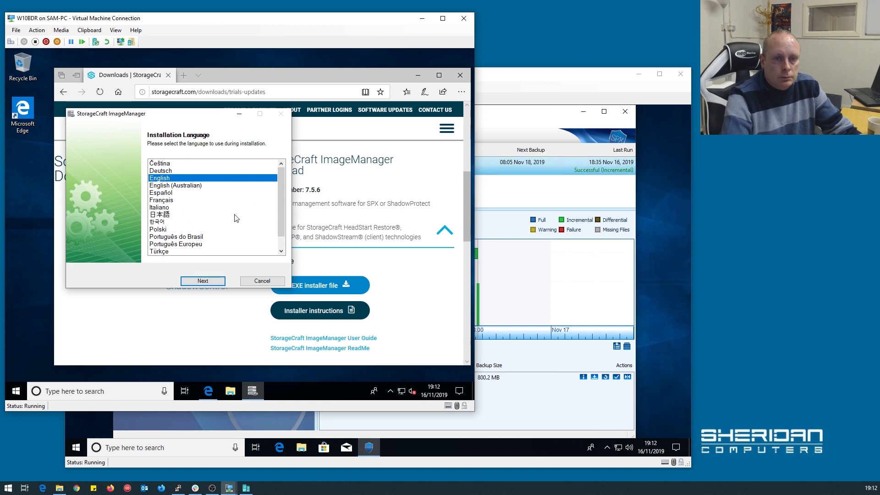
{"action": "left_click", "coordinate": [202, 281]}
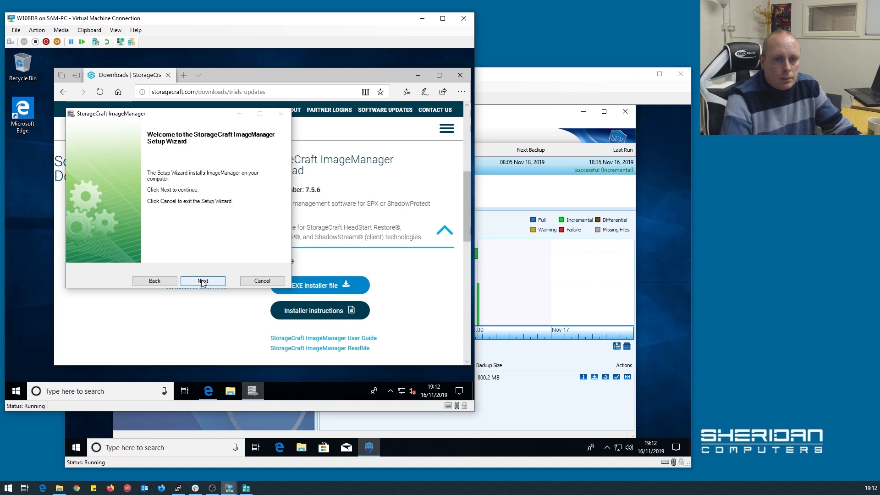
{"action": "left_click", "coordinate": [202, 281]}
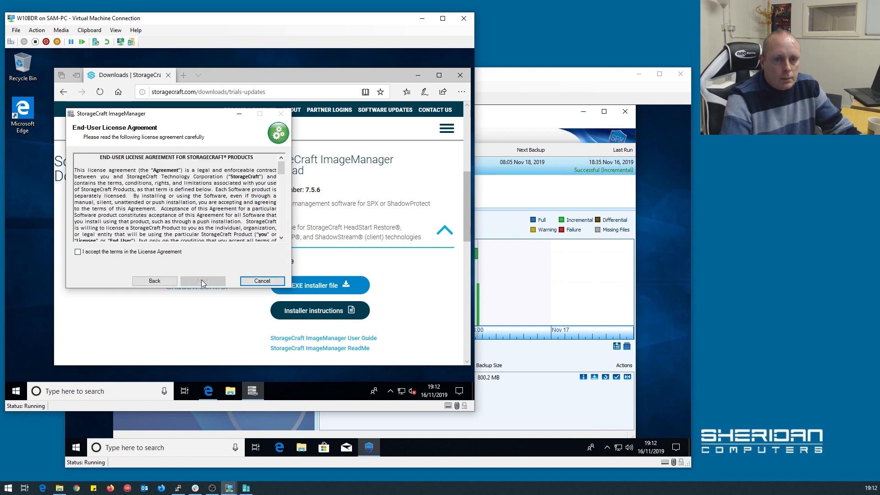
{"action": "left_click", "coordinate": [106, 253]}
{"action": "left_click", "coordinate": [192, 281]}
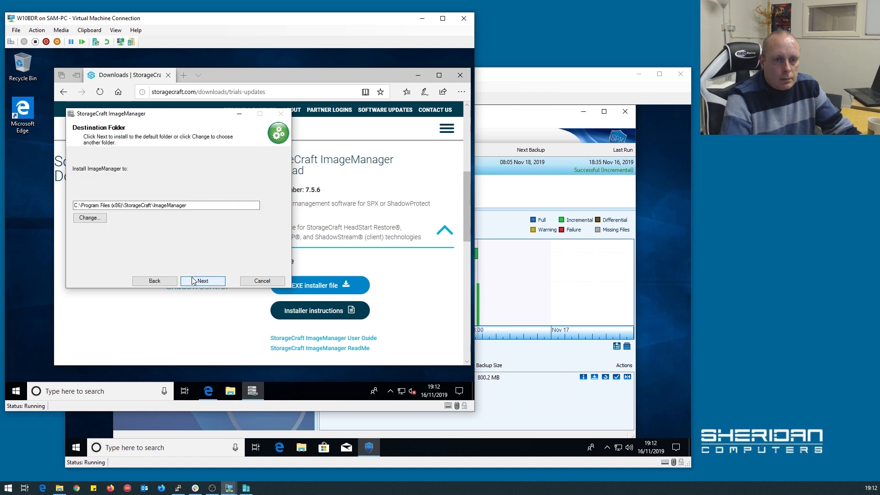
{"action": "left_click", "coordinate": [192, 281]}
{"action": "left_click", "coordinate": [193, 281]}
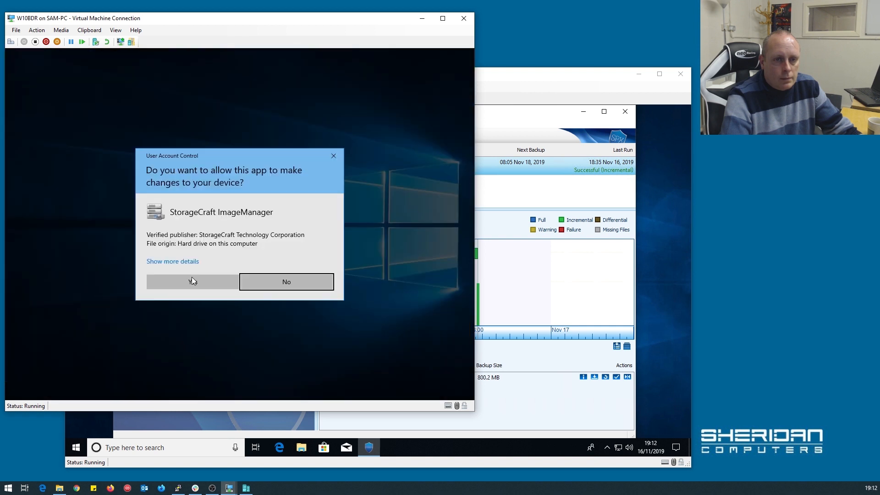
{"action": "left_click", "coordinate": [192, 280]}
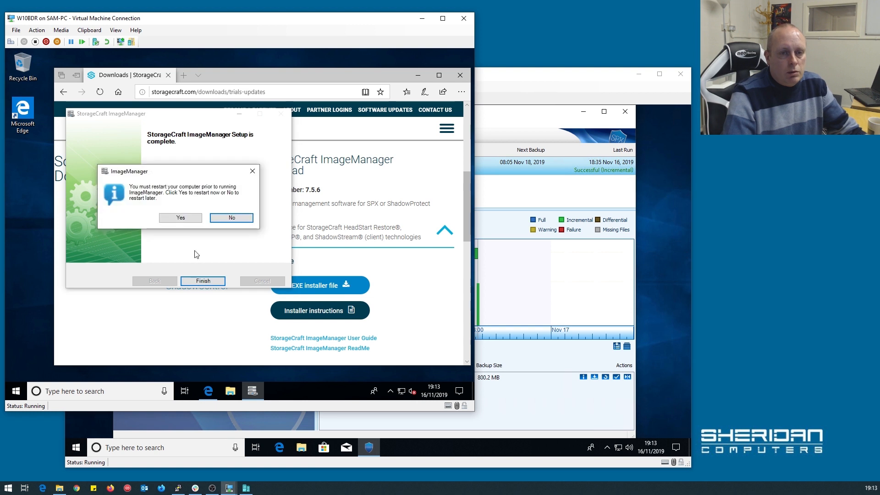
{"action": "left_click", "coordinate": [183, 218]}
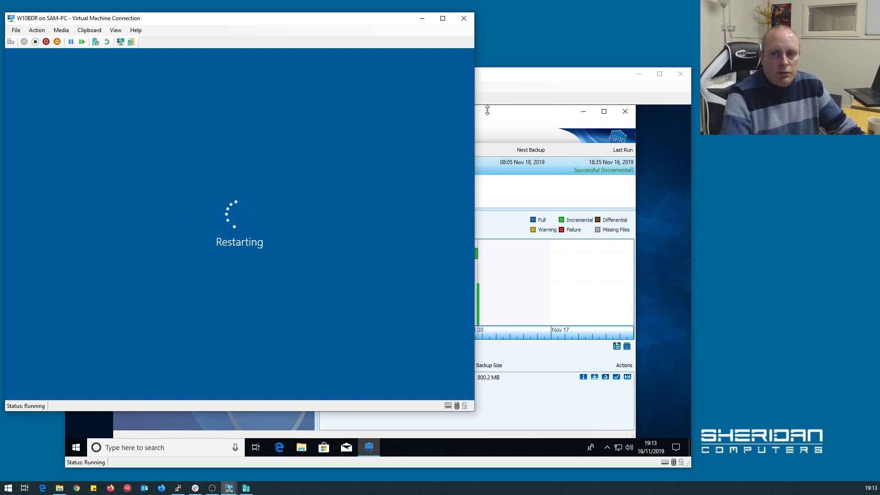
{"action": "left_click", "coordinate": [499, 93]}
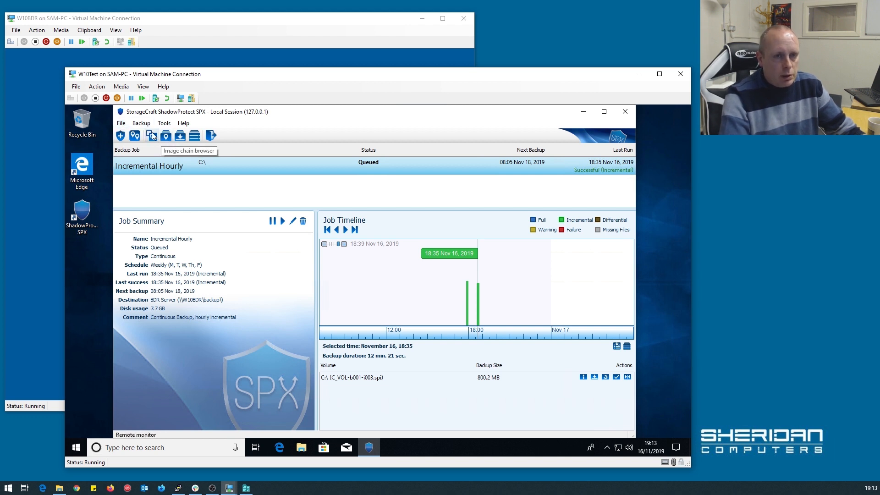
{"action": "left_click", "coordinate": [121, 123]}
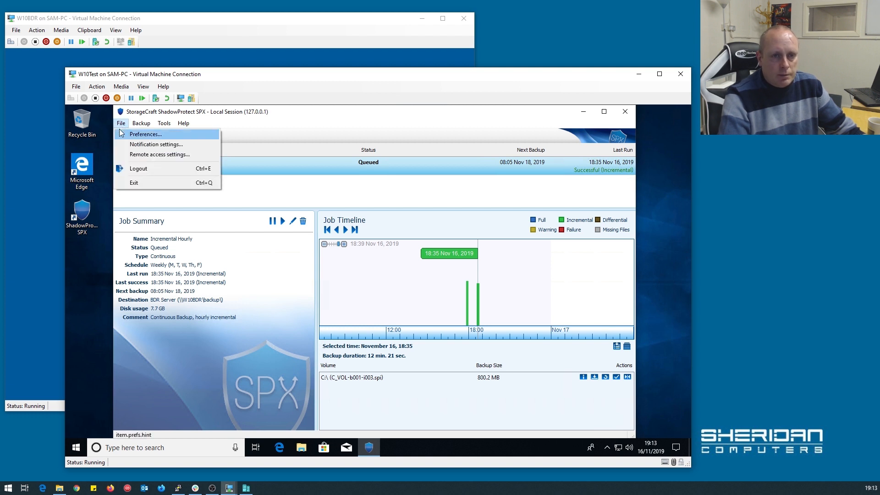
{"action": "left_click", "coordinate": [136, 145]}
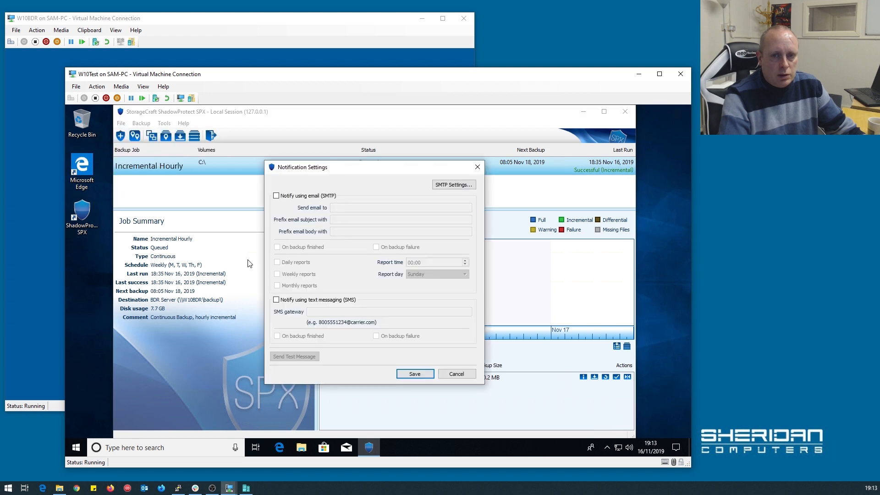
{"action": "left_click", "coordinate": [306, 196]}
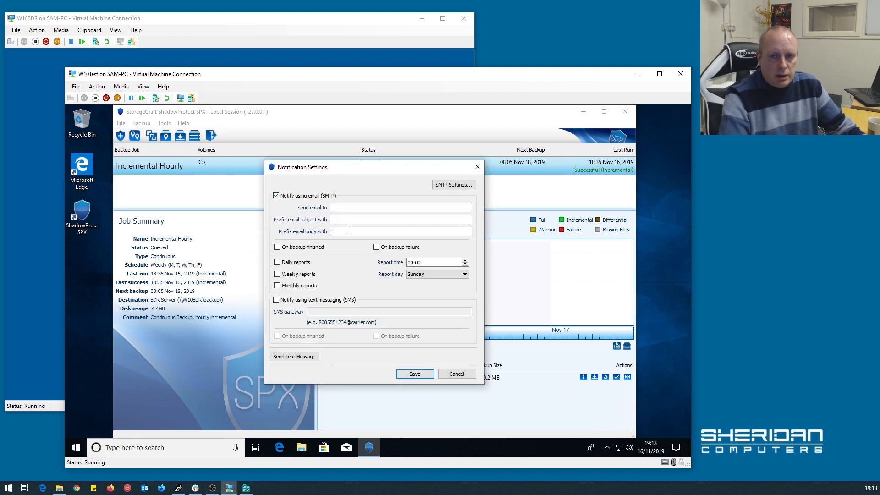
{"action": "left_click", "coordinate": [355, 208]}
{"action": "left_click", "coordinate": [344, 220]}
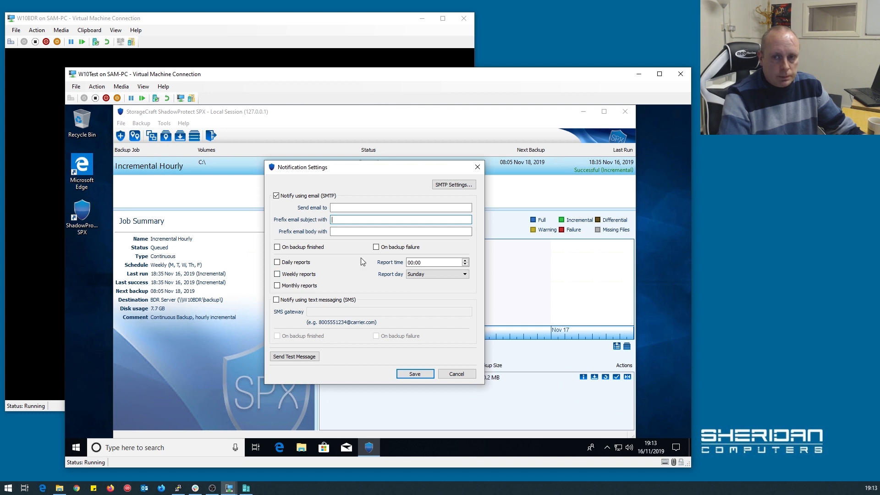
{"action": "left_click", "coordinate": [445, 186]}
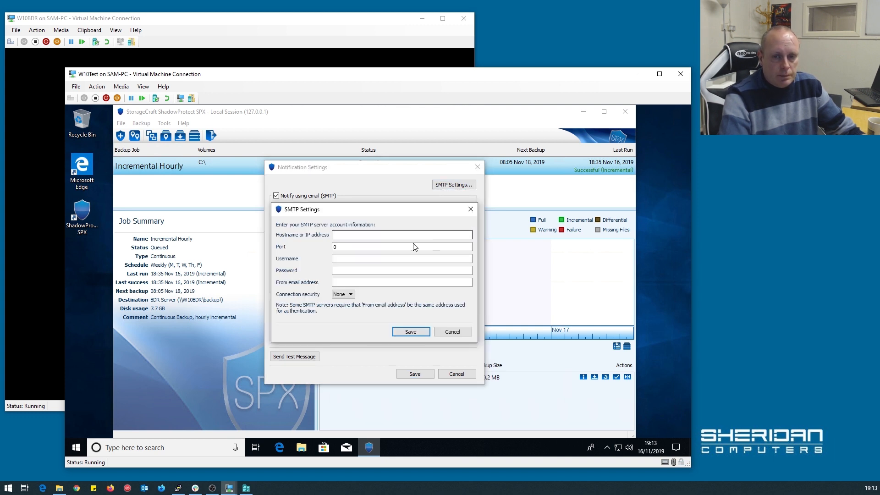
{"action": "left_click", "coordinate": [460, 332]}
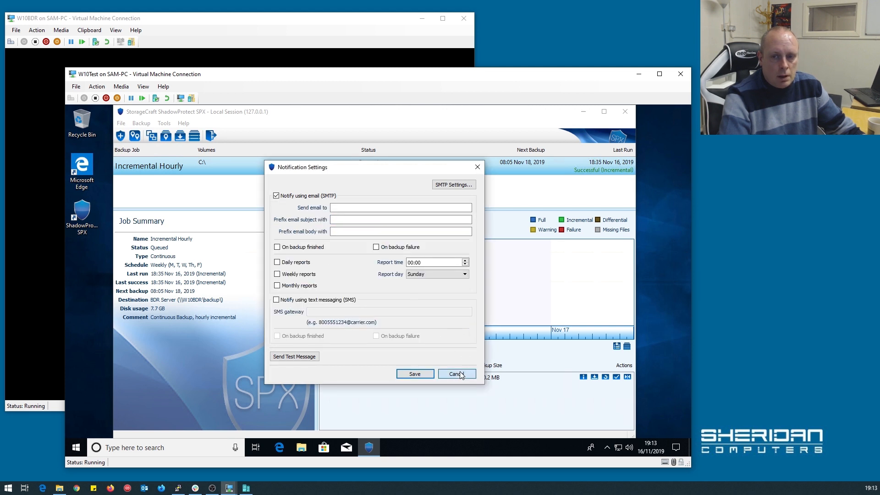
{"action": "left_click", "coordinate": [276, 196]}
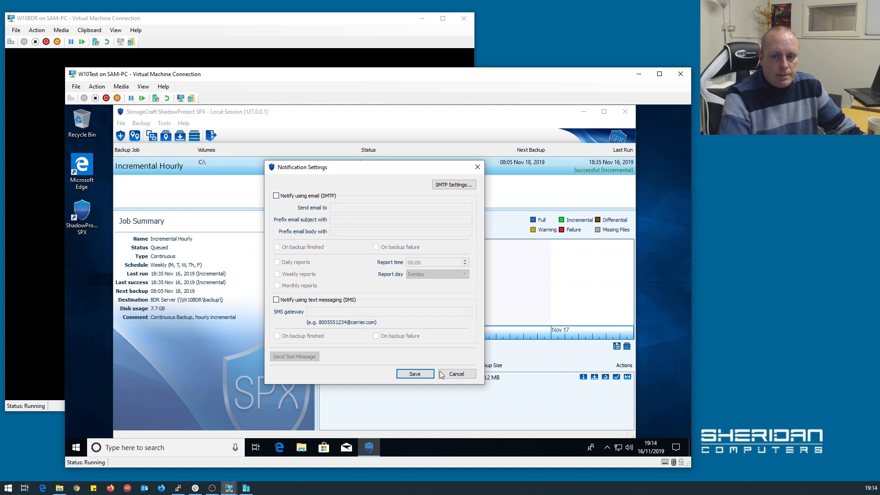
{"action": "left_click", "coordinate": [449, 374]}
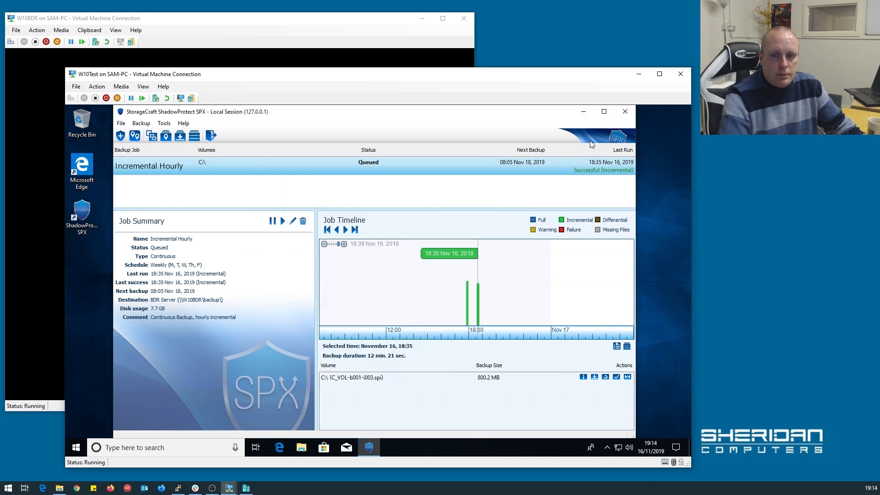
{"action": "left_click", "coordinate": [351, 36]}
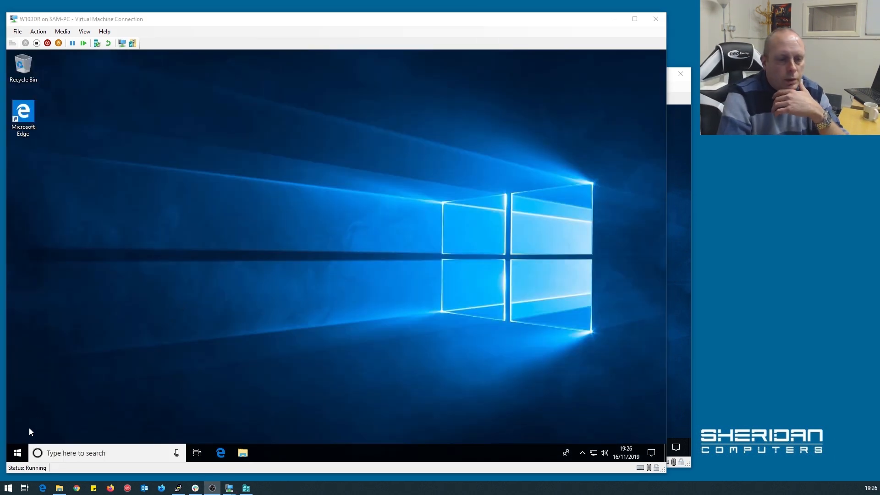
Launch ImageManager from Start and set and confirm a new agent password.
{"action": "left_click", "coordinate": [18, 453]}
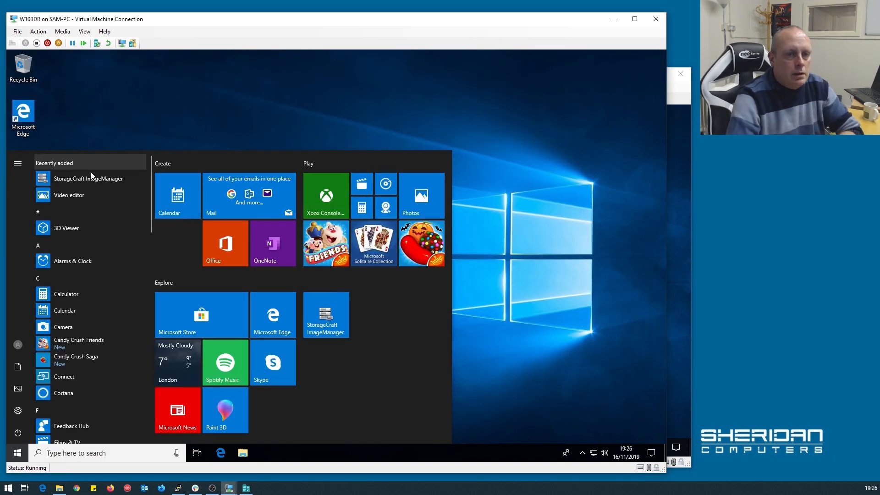
{"action": "left_click", "coordinate": [90, 178]}
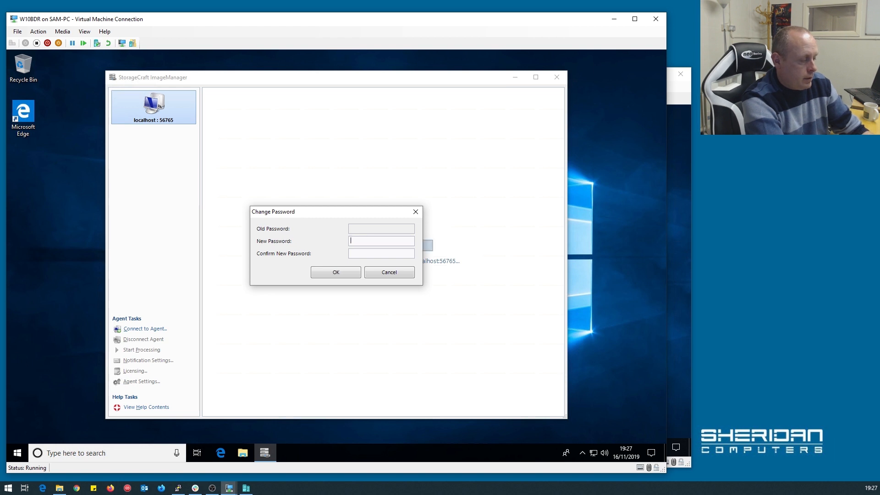
{"action": "type", "text": "********"}
{"action": "key", "text": "Tab"}
{"action": "type", "text": "*"}
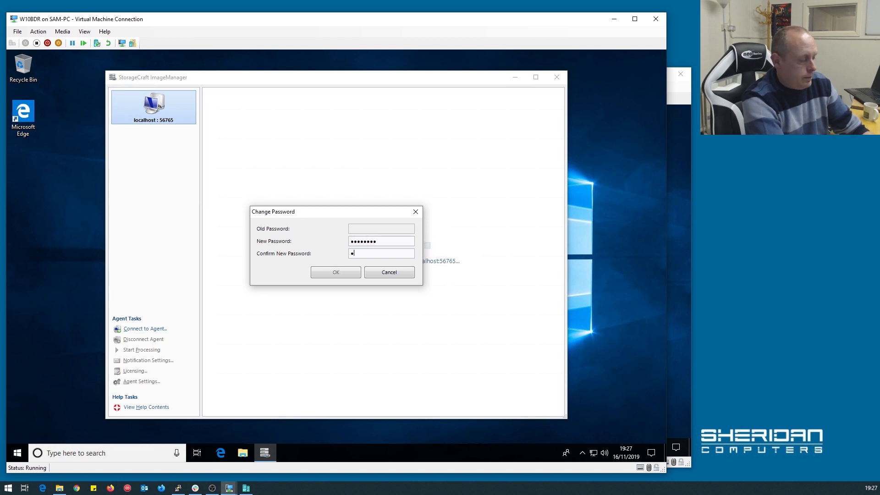
{"action": "type", "text": "*******"}
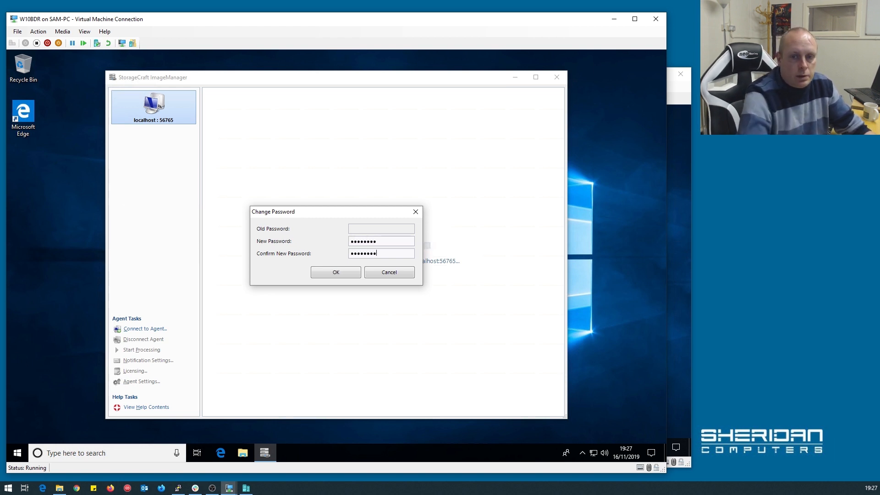
{"action": "left_click", "coordinate": [336, 273]}
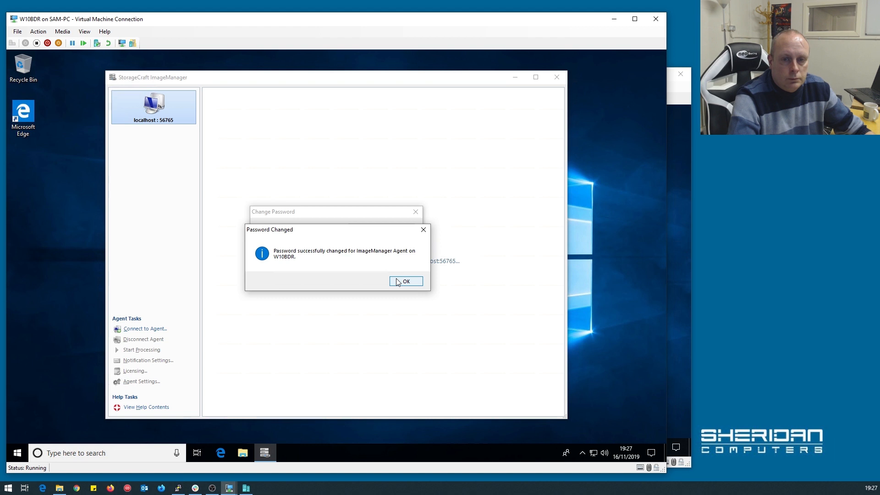
{"action": "left_click", "coordinate": [398, 282]}
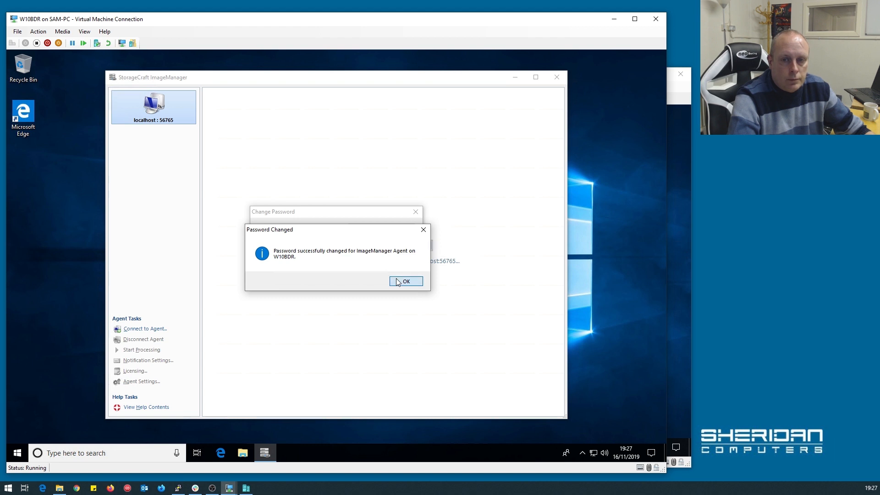
{"action": "left_click", "coordinate": [398, 282]}
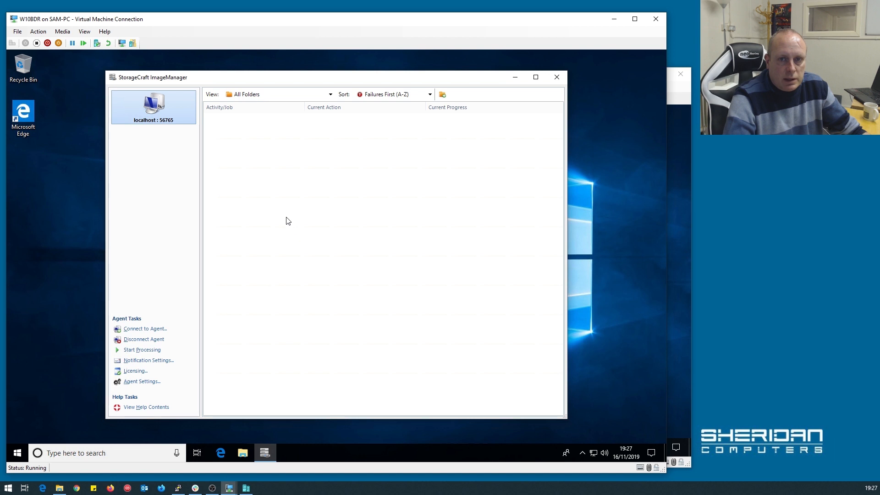
In Agent Settings, set daily processing to 12:15 AM and enable a global password for encrypted images.
{"action": "left_click", "coordinate": [145, 386]}
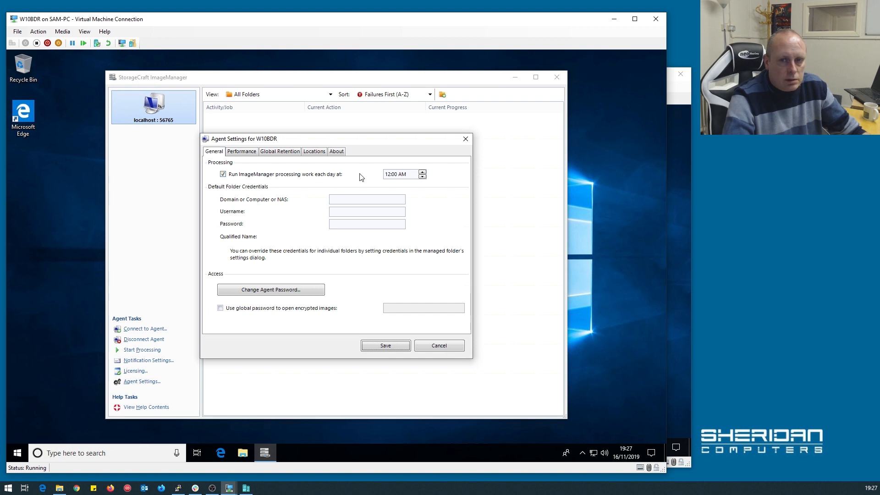
{"action": "left_click", "coordinate": [394, 178]}
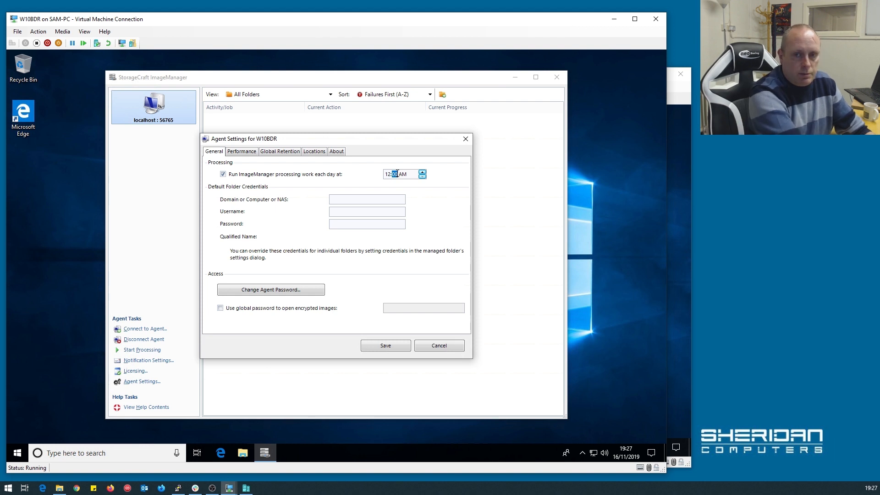
{"action": "key", "text": "BackSpace"}
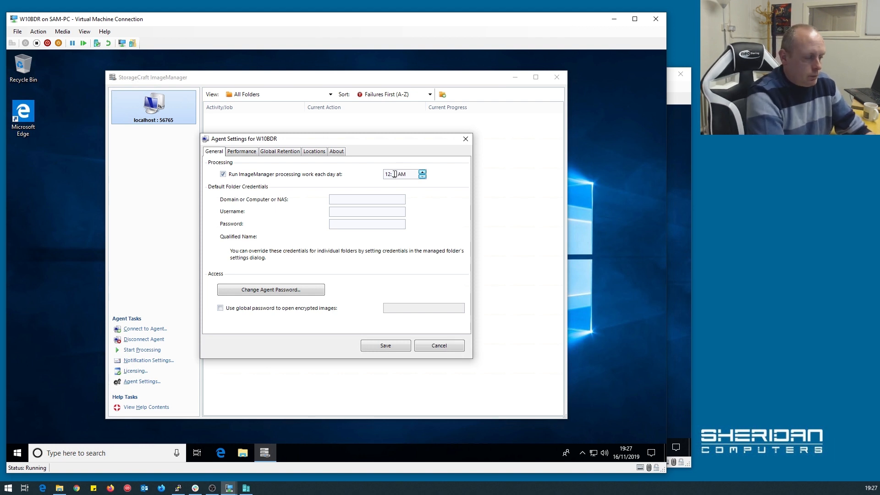
{"action": "type", "text": "15"}
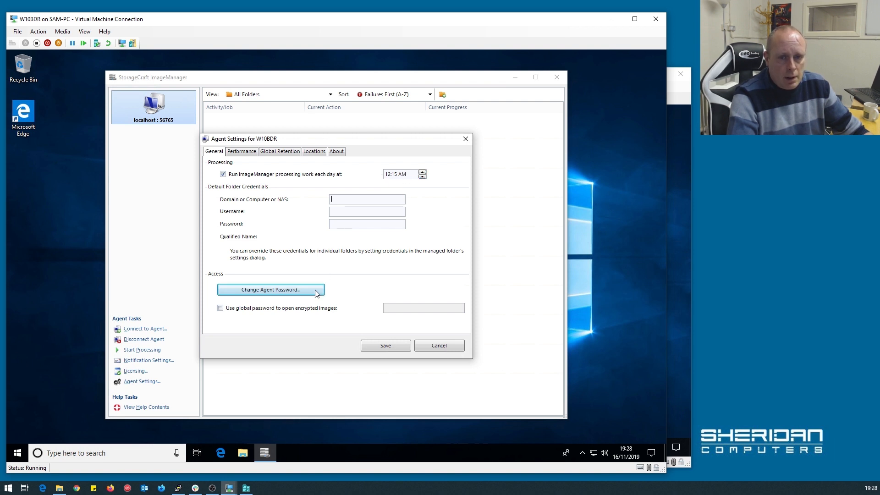
{"action": "left_click", "coordinate": [228, 311]}
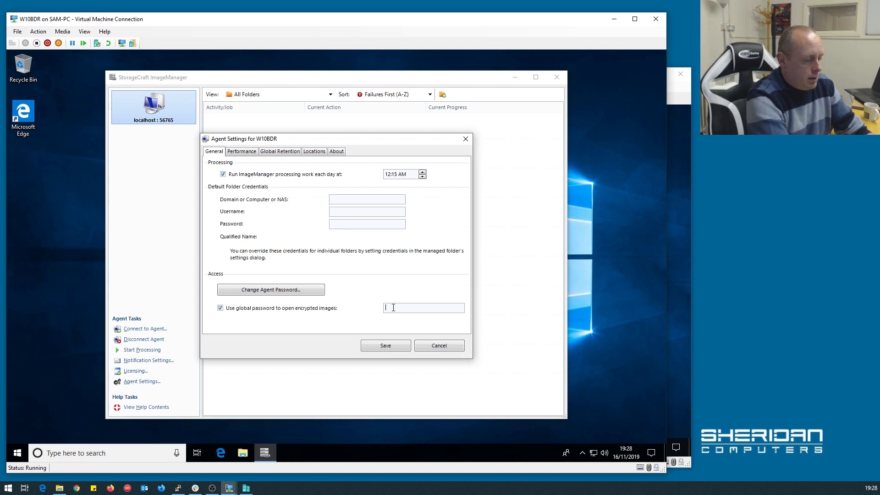
{"action": "type", "text": "•••••••"}
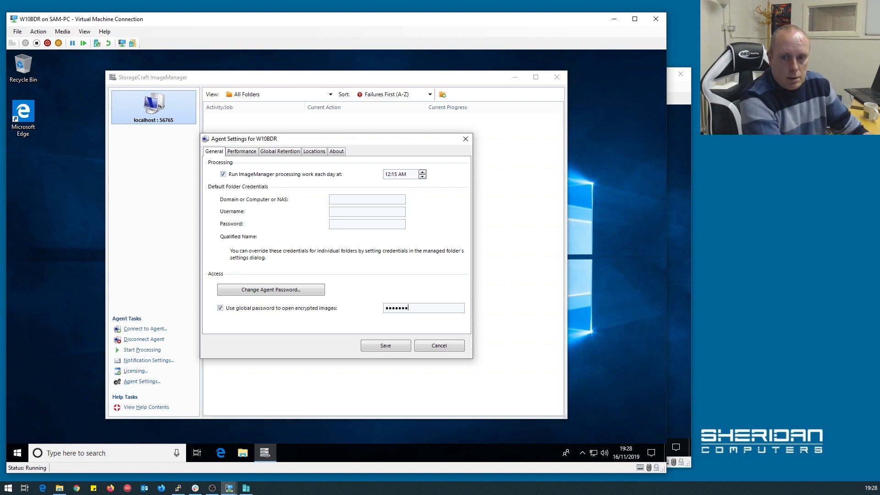
{"action": "type", "text": "•"}
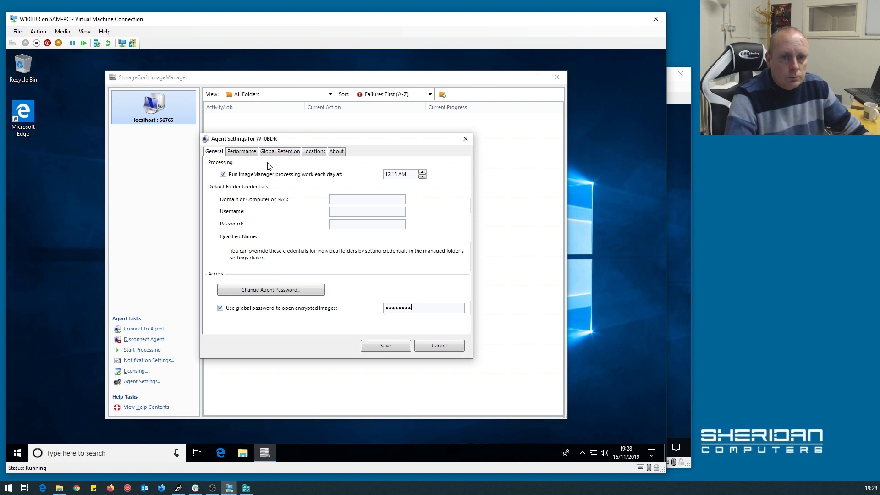
{"action": "left_click", "coordinate": [250, 154]}
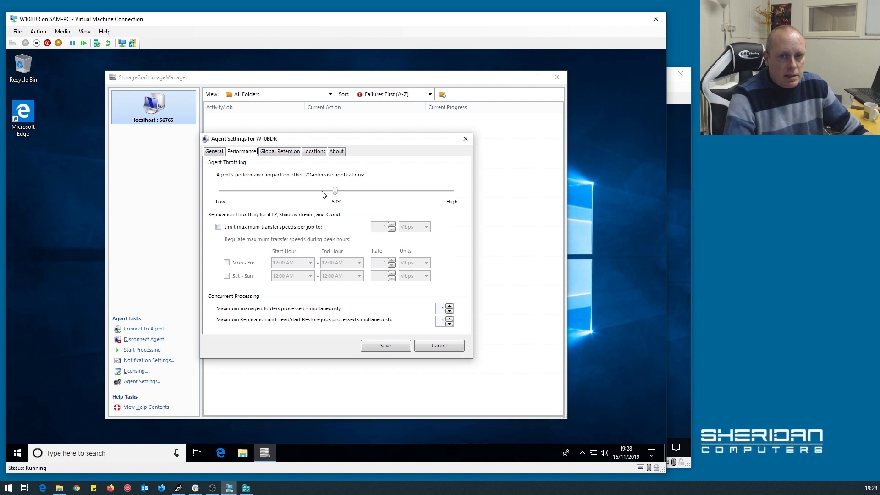
Set agent throttling to High (100%) and enable the per-job transfer speed limit in Mbps.
{"action": "left_click_drag", "start_coordinate": [335, 192], "coordinate": [470, 195]}
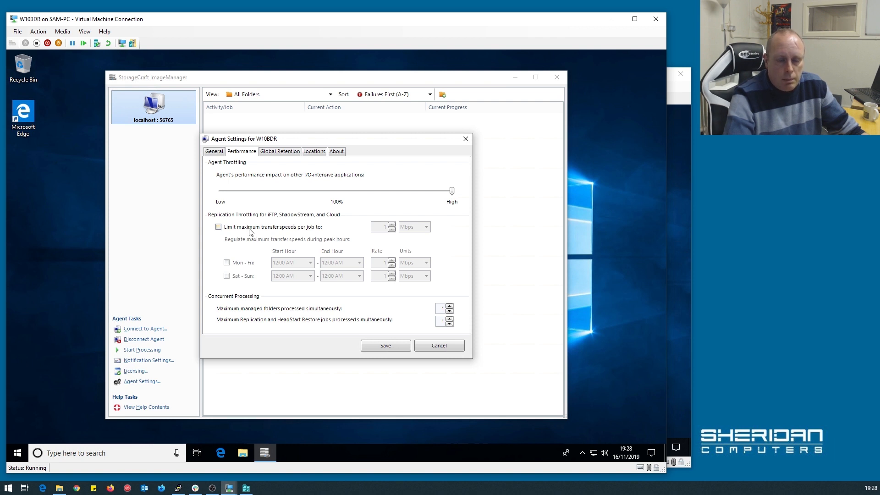
{"action": "left_click", "coordinate": [218, 228]}
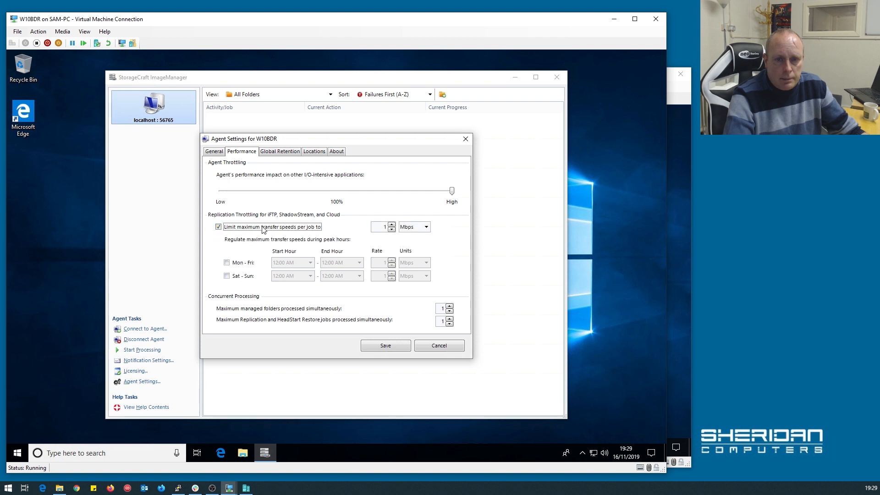
{"action": "left_click", "coordinate": [235, 228]}
{"action": "left_click", "coordinate": [235, 229]}
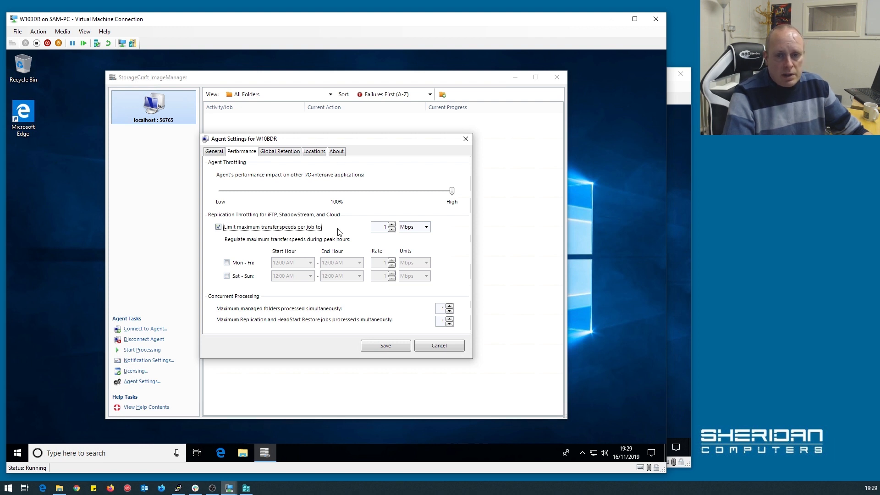
{"action": "double_click", "coordinate": [383, 226]}
Set the per-job speed limit to 2 with Mon–Fri peak hours 7:00 AM–6:00 PM at rate 1.
{"action": "left_click", "coordinate": [392, 225]}
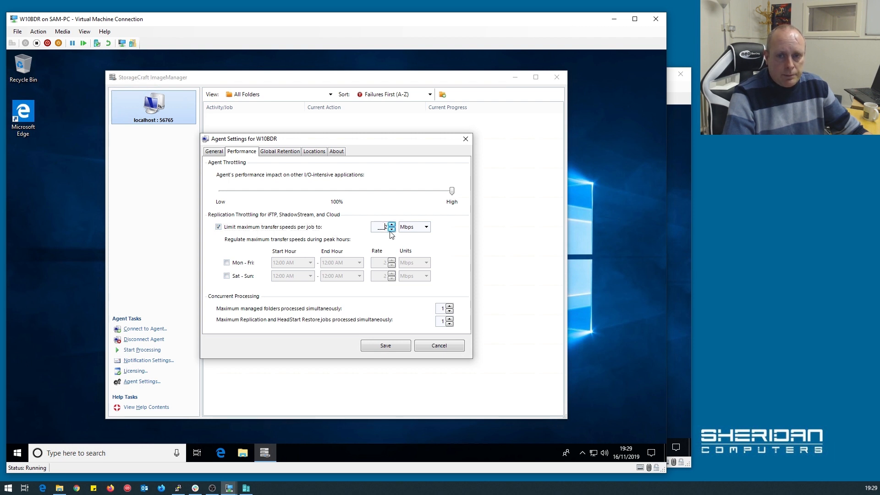
{"action": "left_click", "coordinate": [239, 263]}
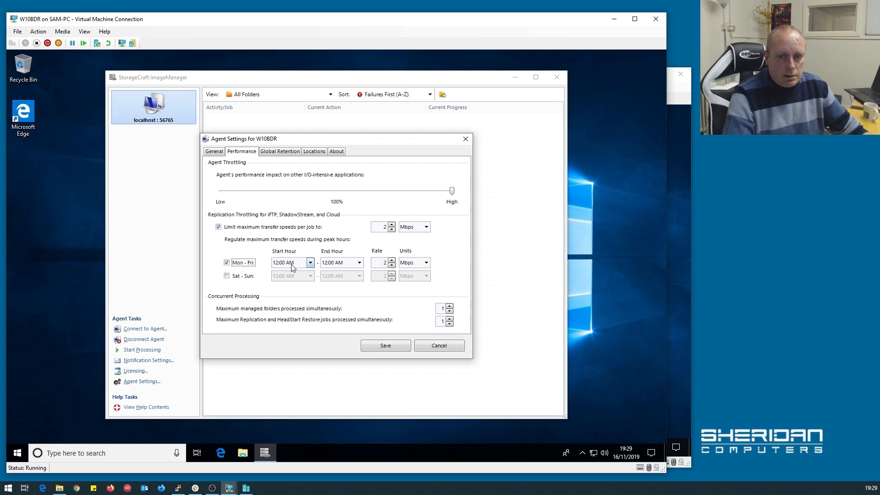
{"action": "left_click", "coordinate": [280, 265]}
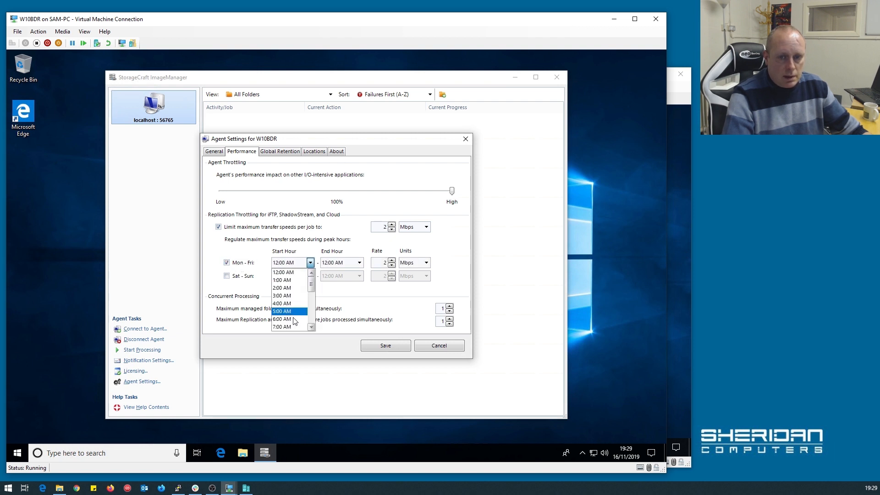
{"action": "left_click", "coordinate": [294, 327]}
{"action": "left_click", "coordinate": [359, 262]}
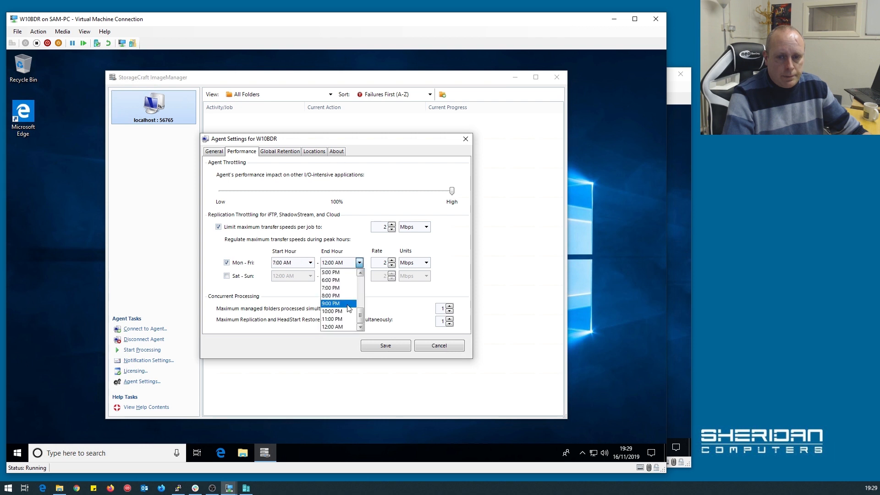
{"action": "left_click", "coordinate": [340, 281]}
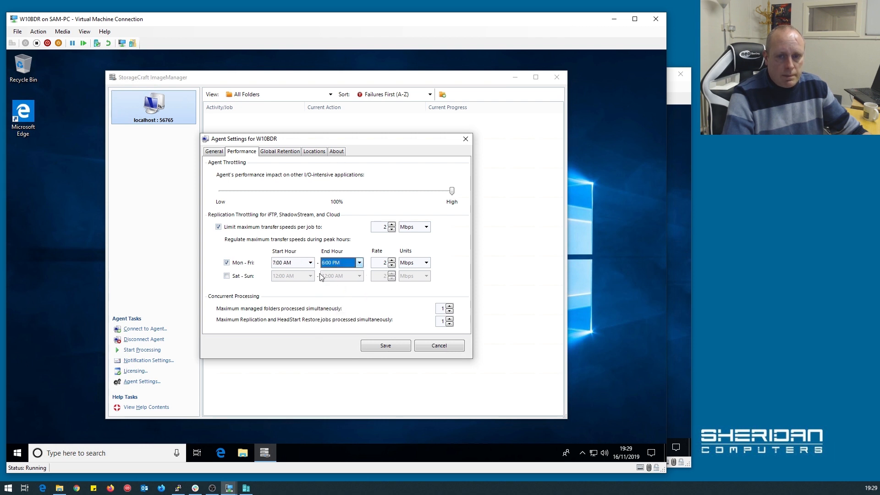
{"action": "left_click", "coordinate": [392, 266]}
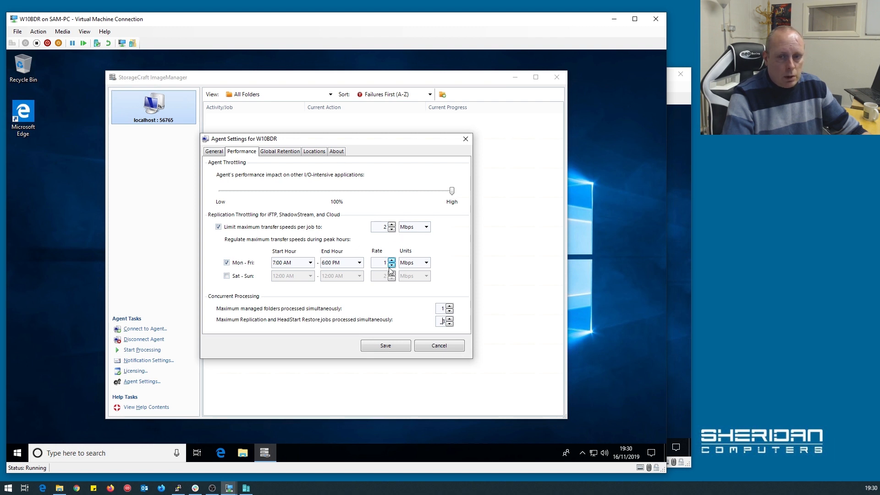
Try a 256 Kbps weekday peak rate, then revert it to 1 Mbps.
{"action": "left_click", "coordinate": [426, 263]}
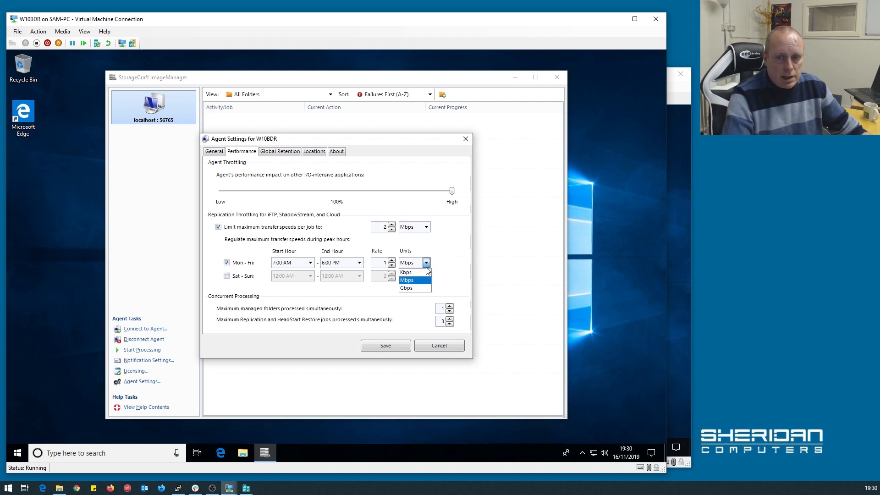
{"action": "left_click", "coordinate": [412, 275]}
{"action": "left_click", "coordinate": [382, 262]}
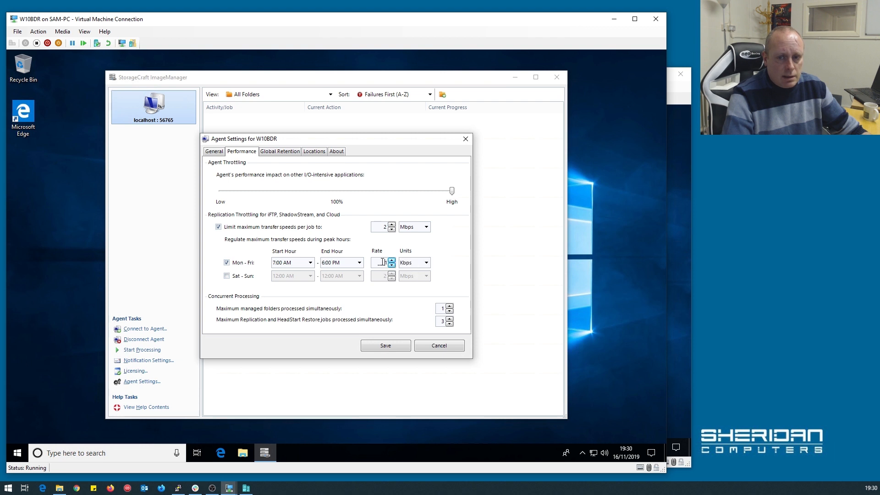
{"action": "double_click", "coordinate": [379, 262]}
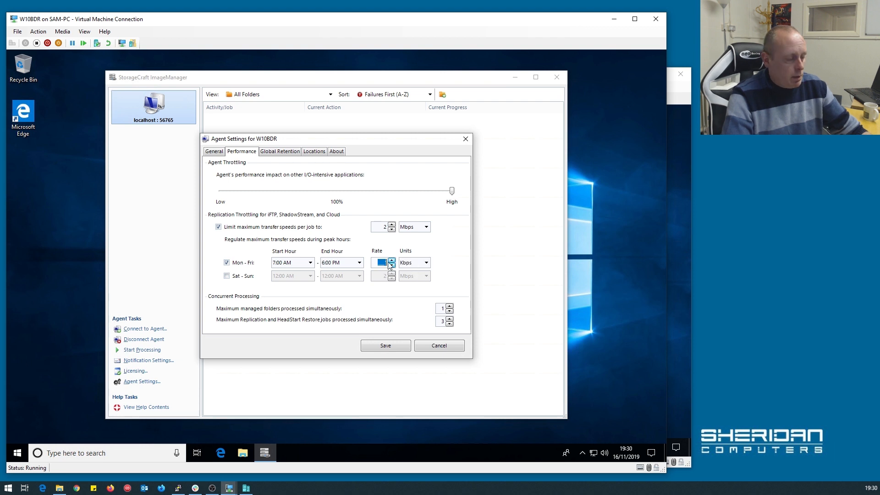
{"action": "type", "text": "256"}
{"action": "left_click_drag", "start_coordinate": [378, 263], "coordinate": [389, 262]}
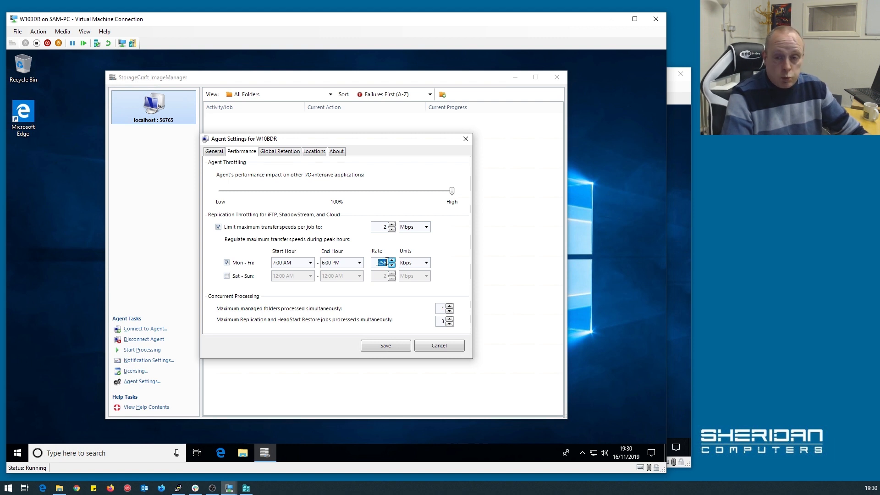
{"action": "left_click", "coordinate": [387, 262]}
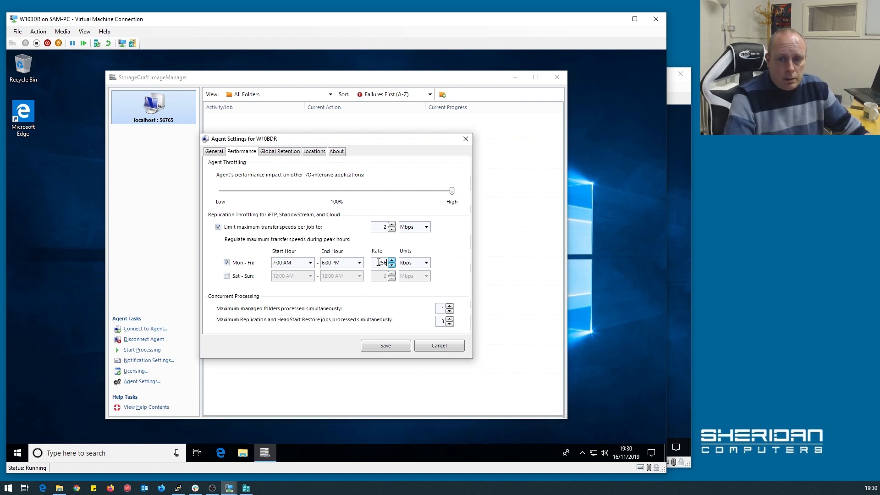
{"action": "left_click", "coordinate": [424, 262]}
{"action": "left_click", "coordinate": [407, 280]}
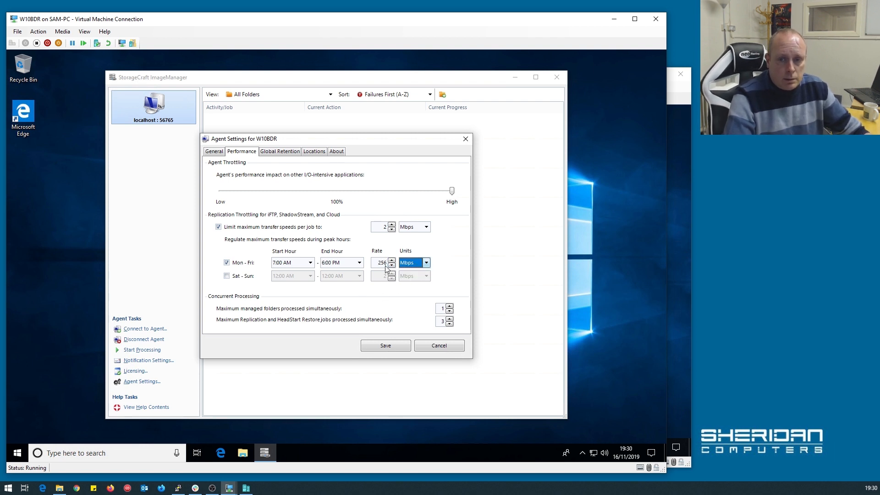
{"action": "left_click", "coordinate": [381, 262]}
{"action": "double_click", "coordinate": [382, 263]}
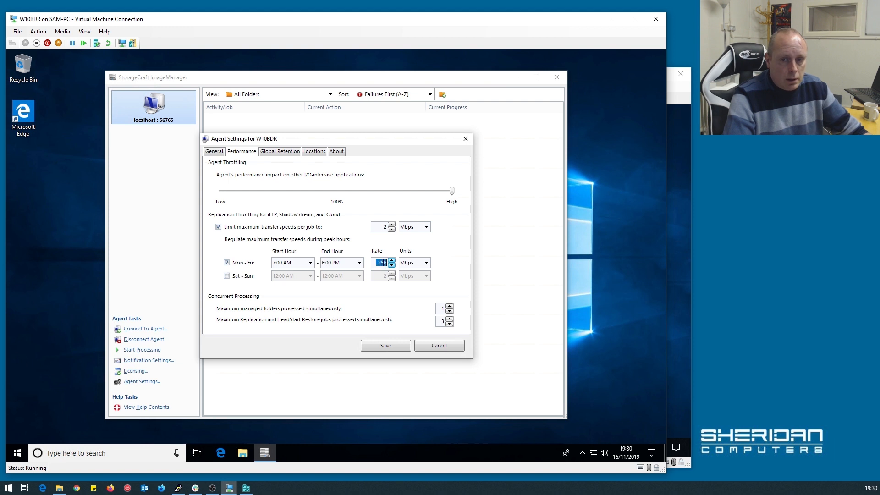
{"action": "type", "text": "1"}
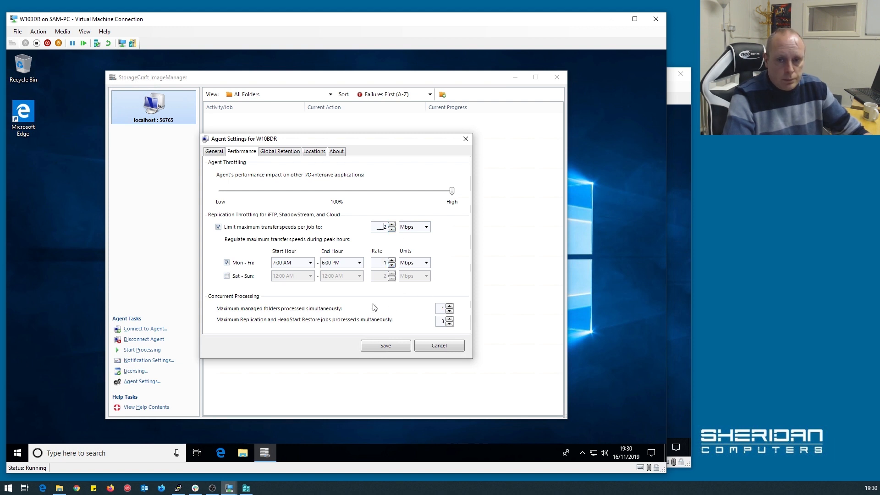
Turn off the weekday peak-hour and per-job speed limits, and bring up Global Retention.
{"action": "left_click", "coordinate": [238, 264]}
{"action": "left_click", "coordinate": [228, 227]}
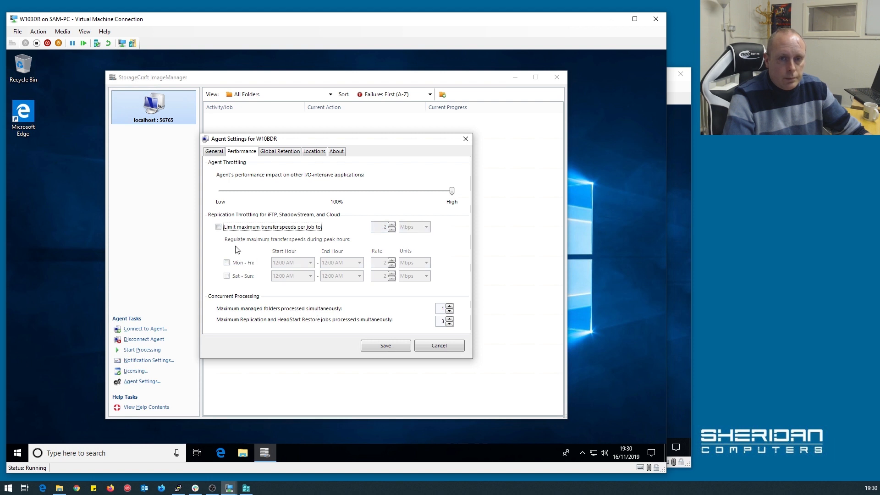
{"action": "left_click", "coordinate": [281, 153]}
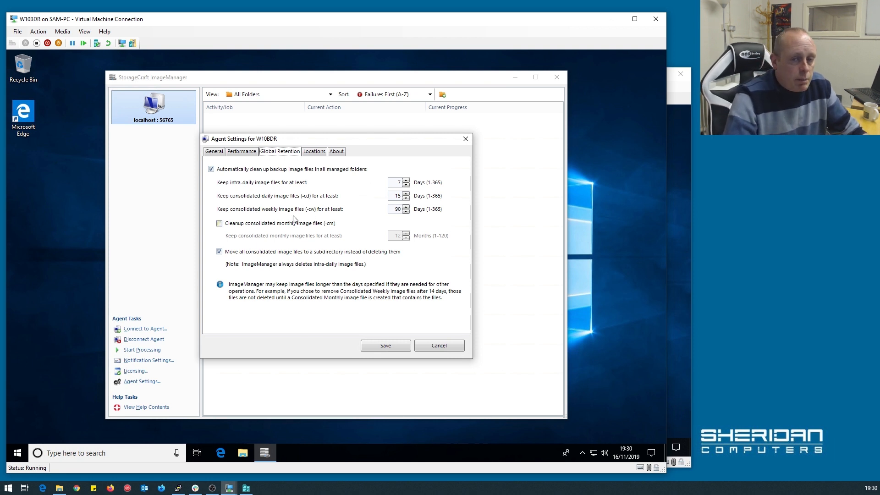
Change intra-daily image retention from 7 to 14 days, then open File Explorer.
{"action": "left_click", "coordinate": [399, 183]}
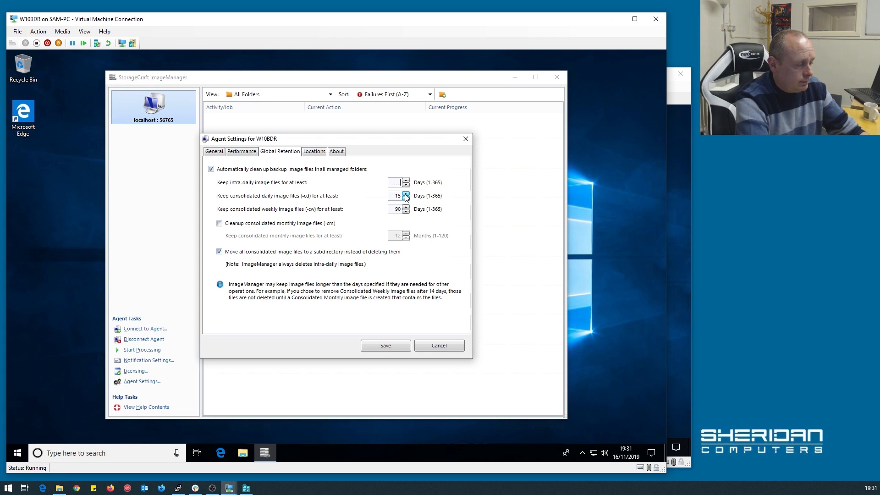
{"action": "key", "text": "Delete"}
{"action": "type", "text": "14"}
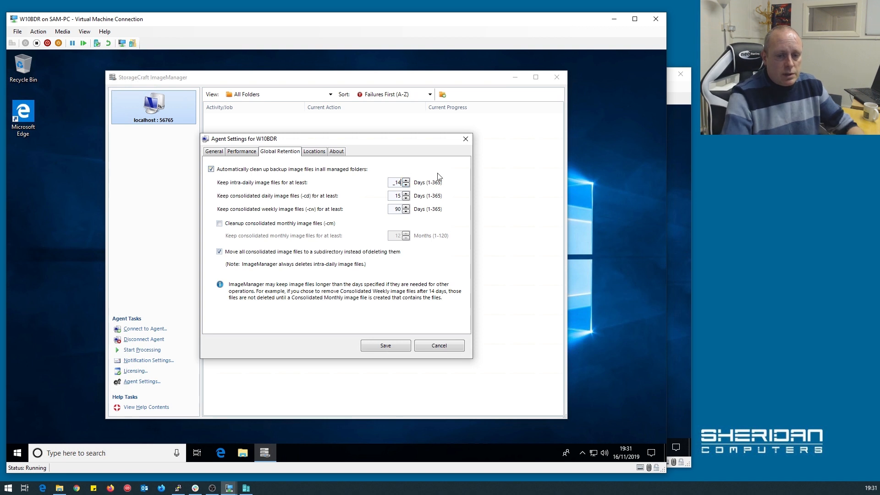
{"action": "left_click", "coordinate": [243, 454]}
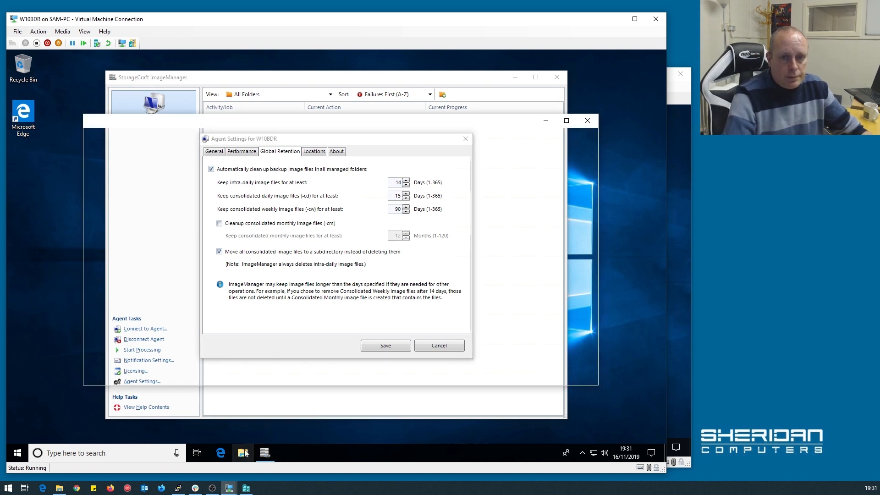
Look inside the backup folder on the data (E:) drive, then close that Explorer window.
{"action": "left_click", "coordinate": [118, 362]}
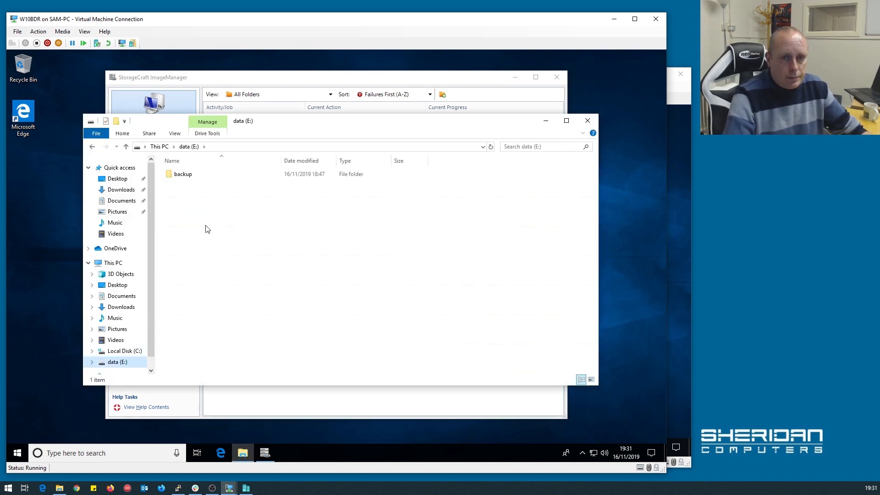
{"action": "double_click", "coordinate": [184, 173]}
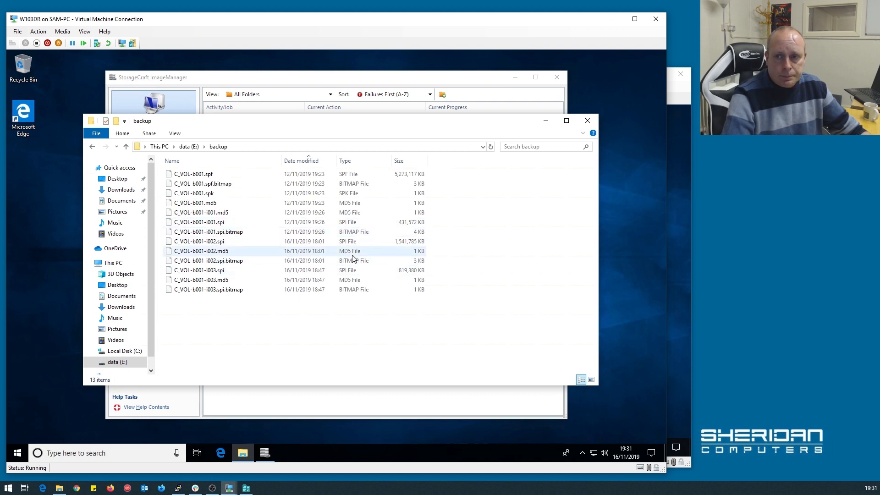
{"action": "left_click", "coordinate": [588, 121]}
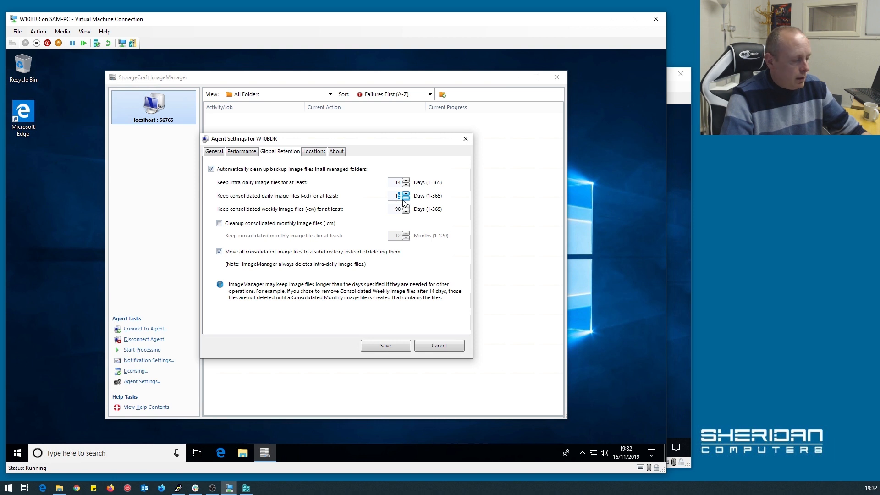
Set consolidated daily retention to 14 days and enable cleanup of consolidated monthly images.
{"action": "left_click", "coordinate": [405, 198]}
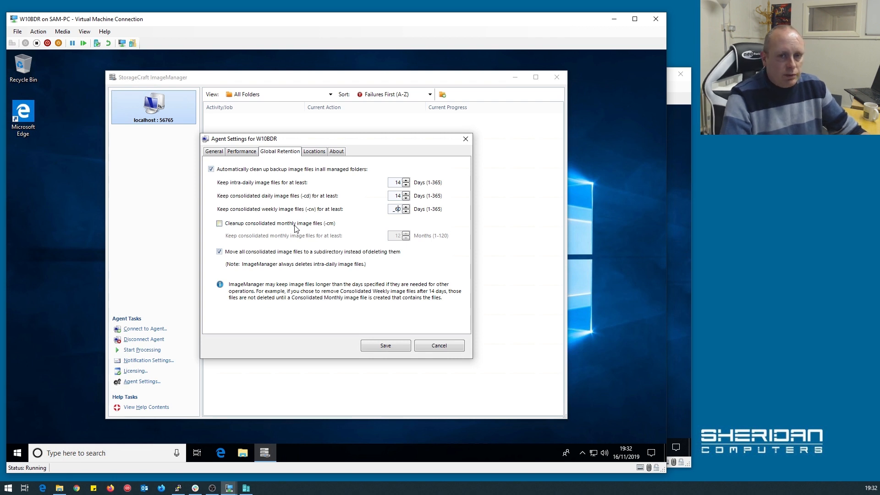
{"action": "left_click", "coordinate": [258, 224]}
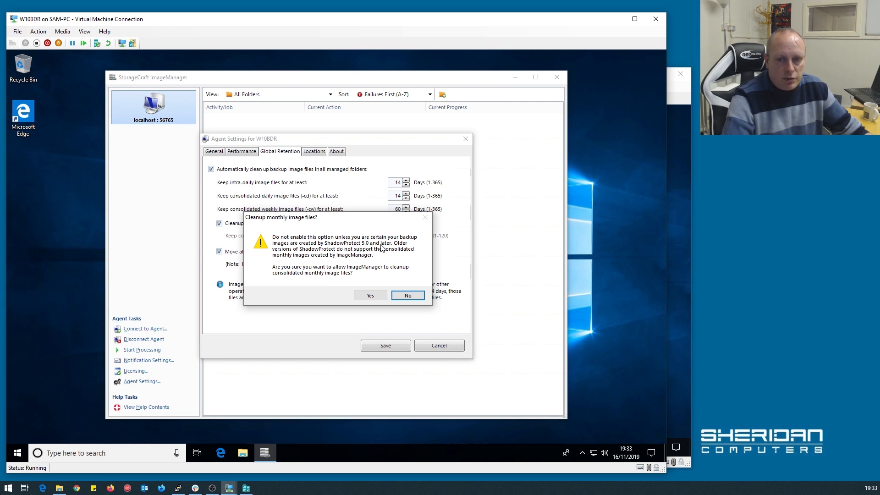
Confirm monthly image cleanup, keep monthly images for 8 months, and show Destination Locations.
{"action": "left_click", "coordinate": [371, 295]}
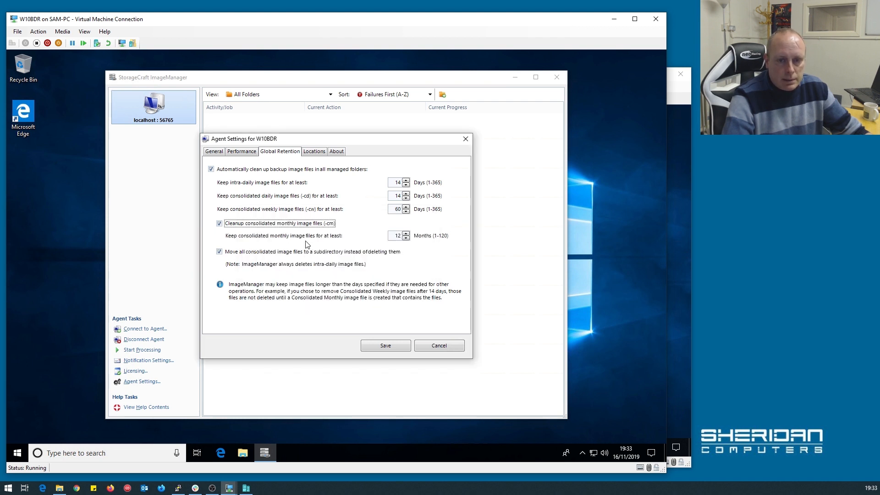
{"action": "left_click", "coordinate": [398, 235]}
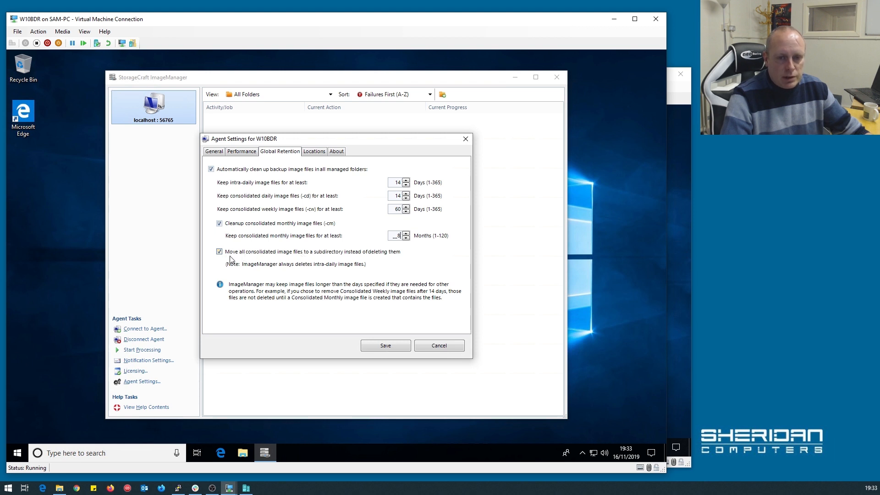
{"action": "key", "text": "Tab"}
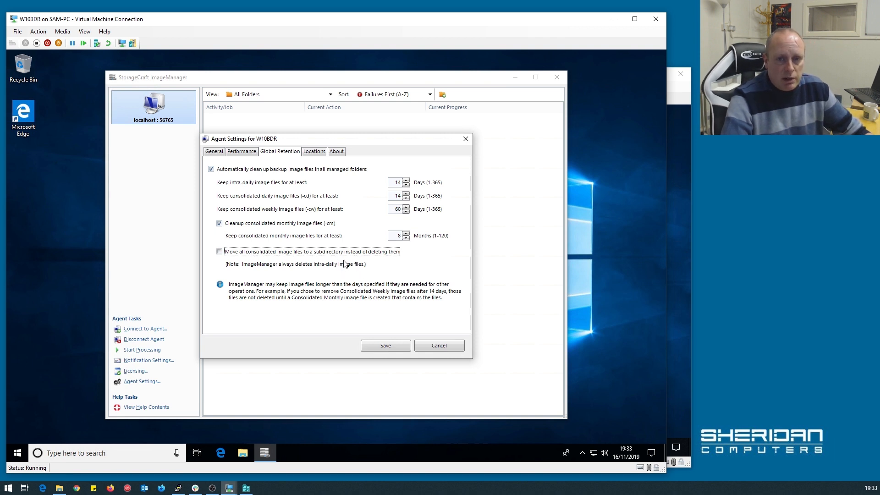
{"action": "left_click", "coordinate": [316, 154]}
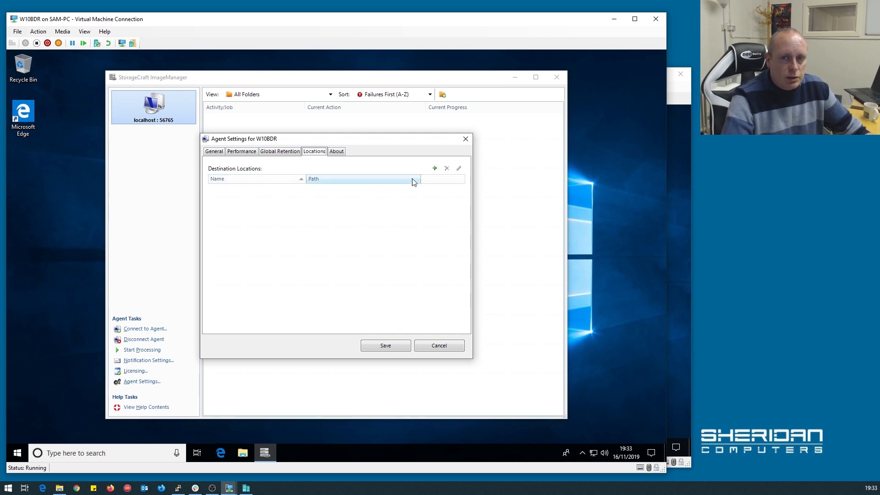
Add a Local Drive destination named 'Local Storage' with the path E:\backup.
{"action": "left_click", "coordinate": [434, 169]}
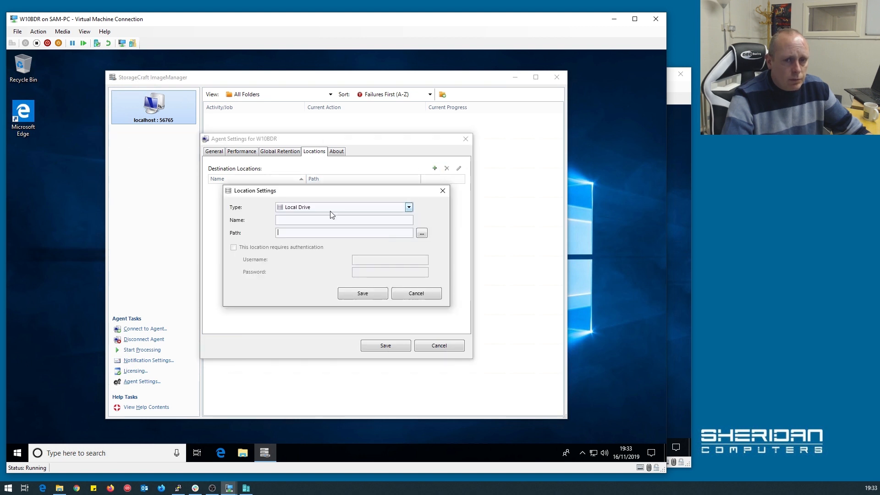
{"action": "left_click", "coordinate": [408, 208]}
{"action": "left_click", "coordinate": [411, 208]}
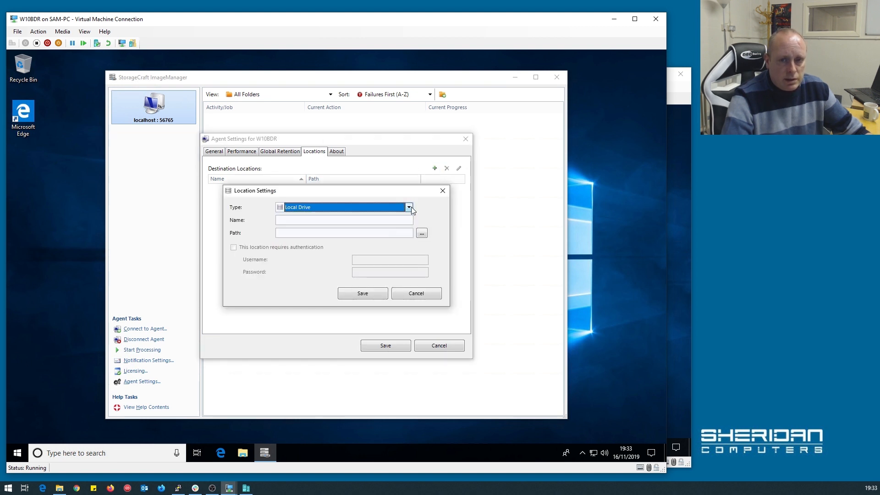
{"action": "left_click", "coordinate": [310, 223]}
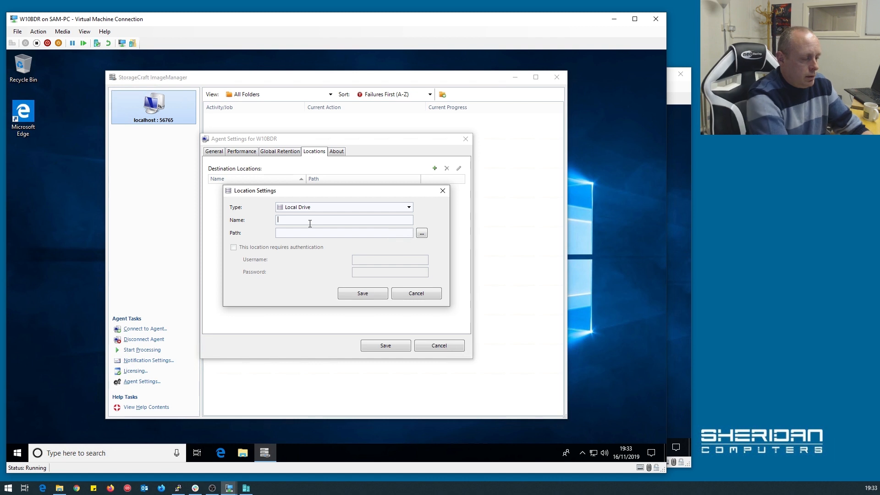
{"action": "type", "text": "Local "}
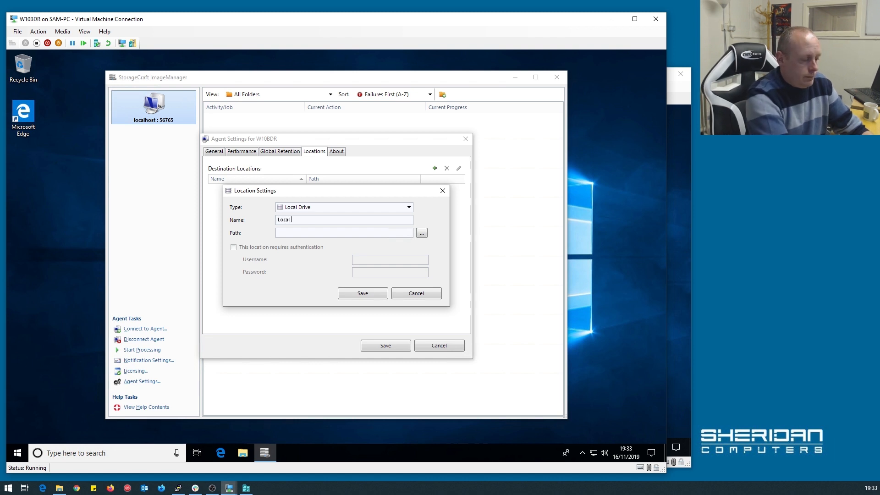
{"action": "type", "text": "Storage"}
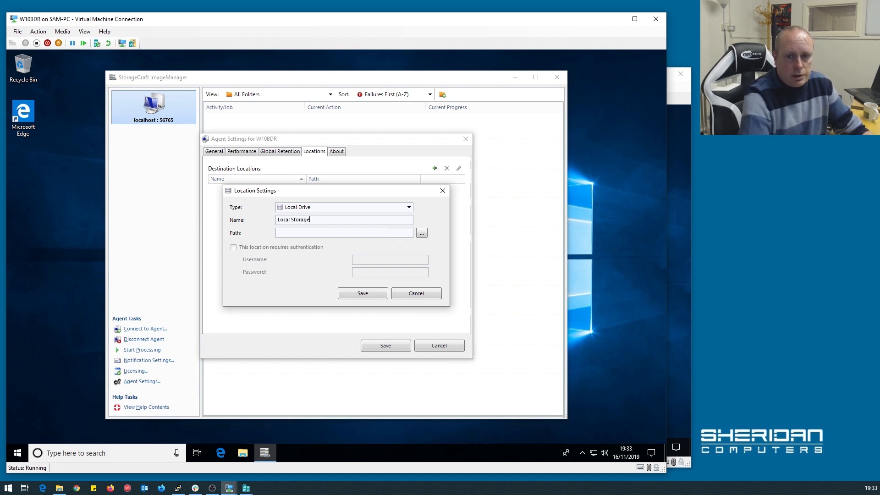
{"action": "left_click", "coordinate": [422, 233]}
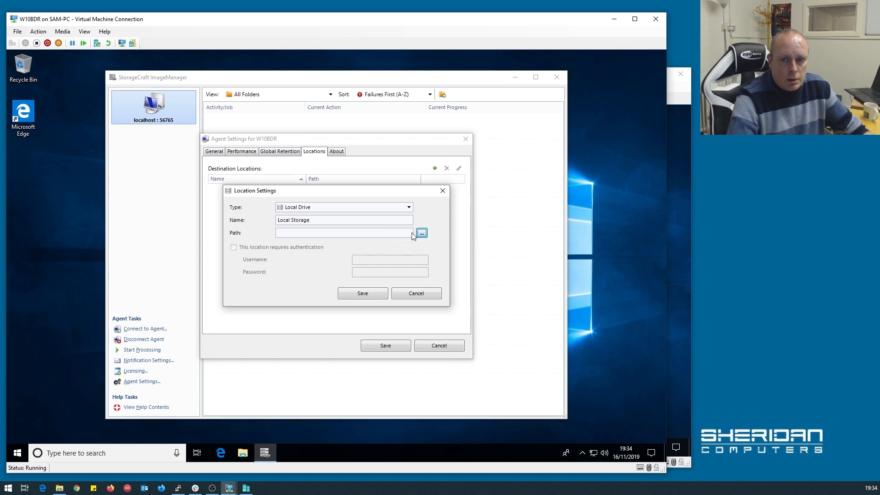
{"action": "left_click", "coordinate": [253, 197]}
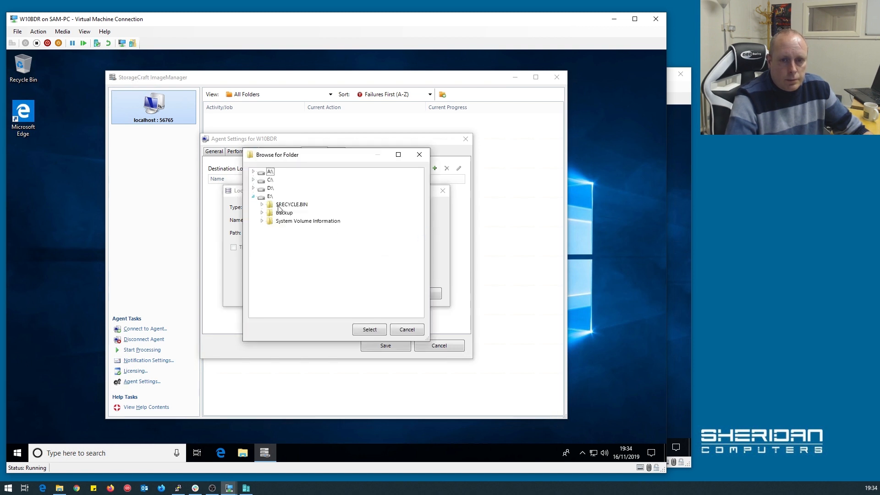
{"action": "left_click", "coordinate": [283, 213]}
{"action": "left_click", "coordinate": [359, 329]}
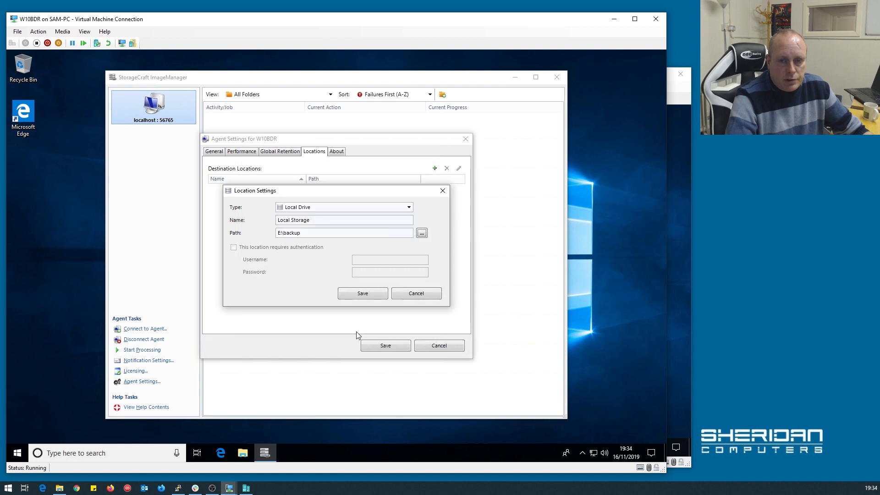
Keep Local Drive as the type and save the Local Storage destination.
{"action": "left_click", "coordinate": [361, 295]}
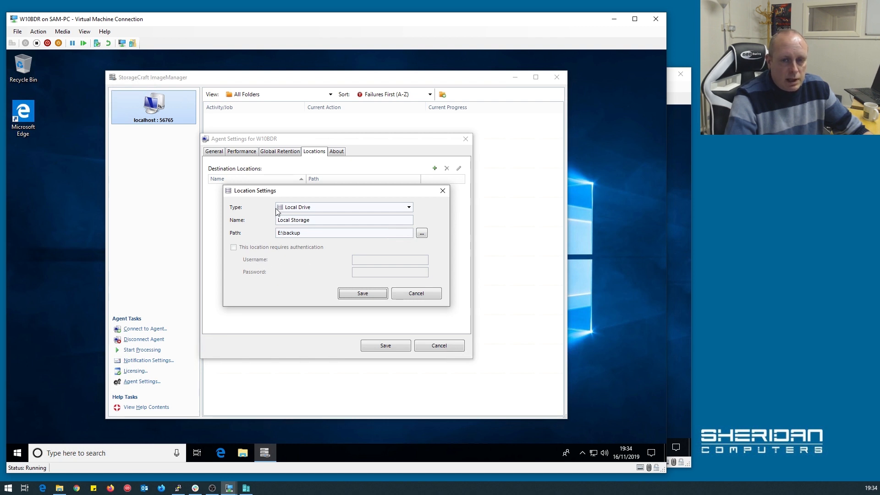
{"action": "left_click", "coordinate": [409, 207]}
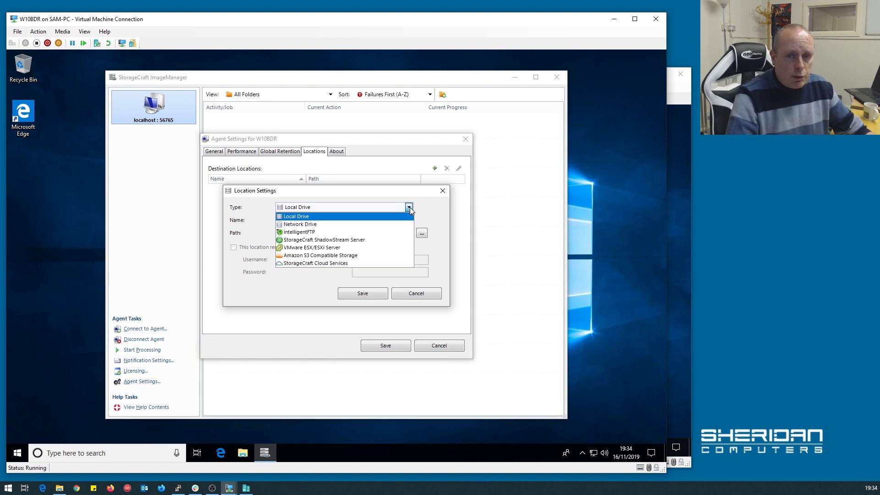
{"action": "left_click", "coordinate": [279, 296]}
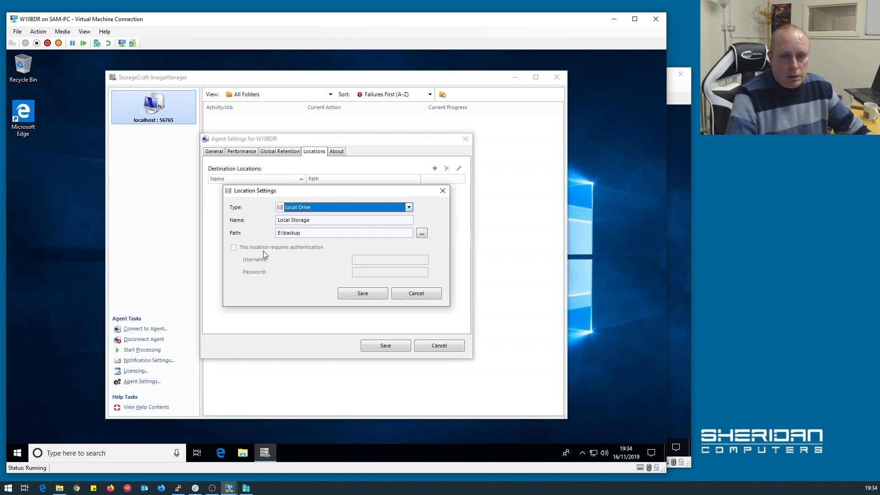
{"action": "left_click", "coordinate": [367, 293]}
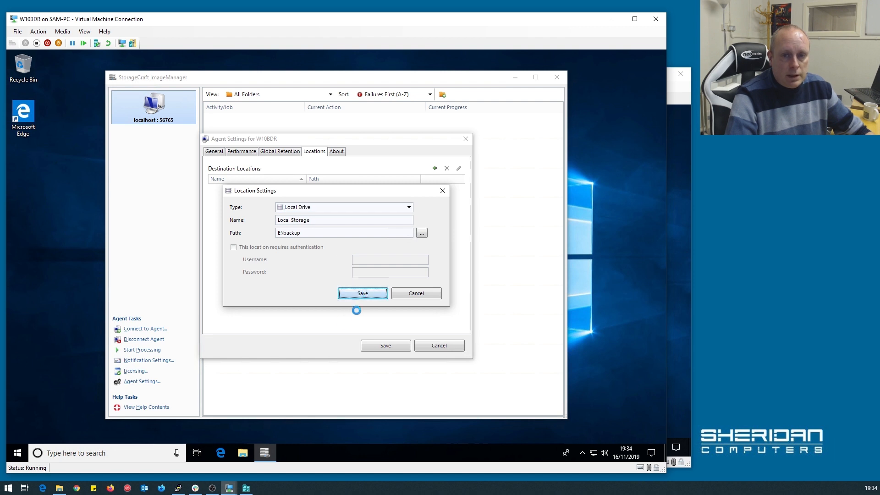
Lower the simultaneous replication job limit in performance settings and save the agent settings.
{"action": "left_click", "coordinate": [241, 203]}
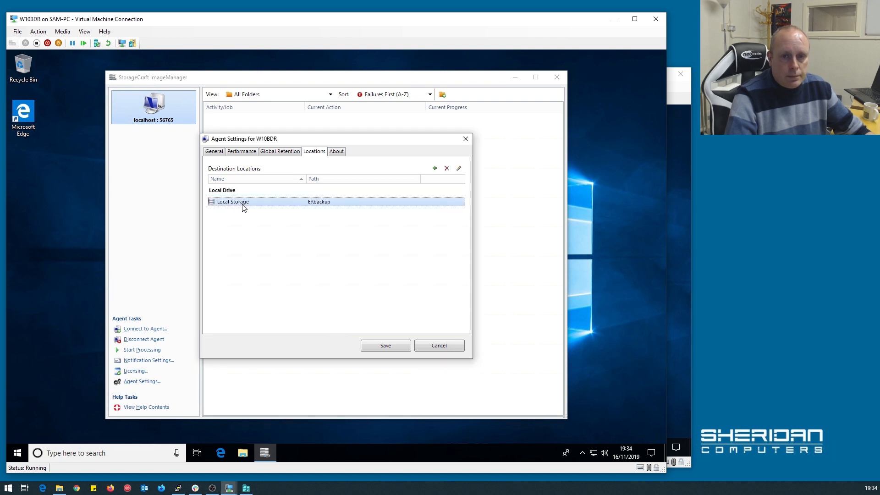
{"action": "left_click", "coordinate": [214, 152]}
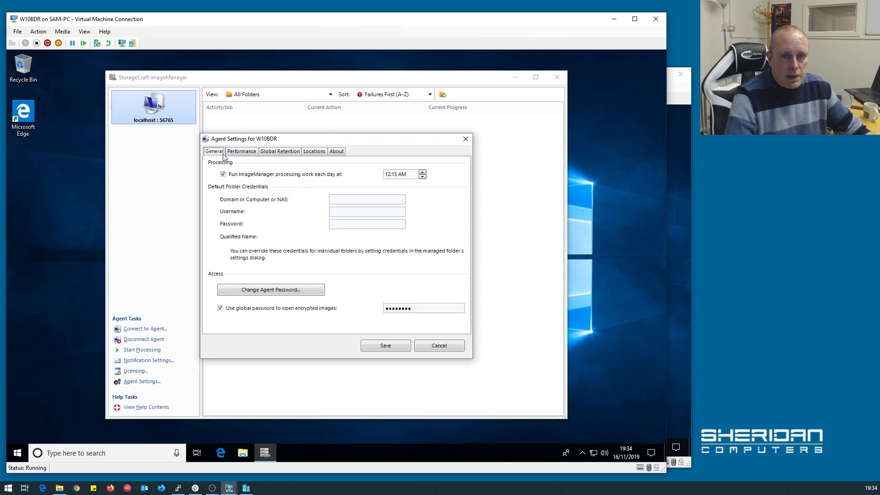
{"action": "left_click", "coordinate": [237, 154]}
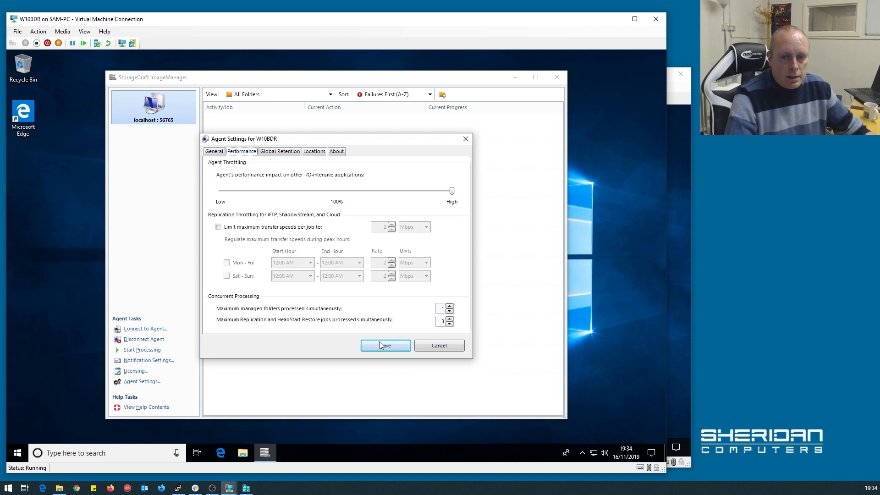
{"action": "left_click", "coordinate": [450, 324]}
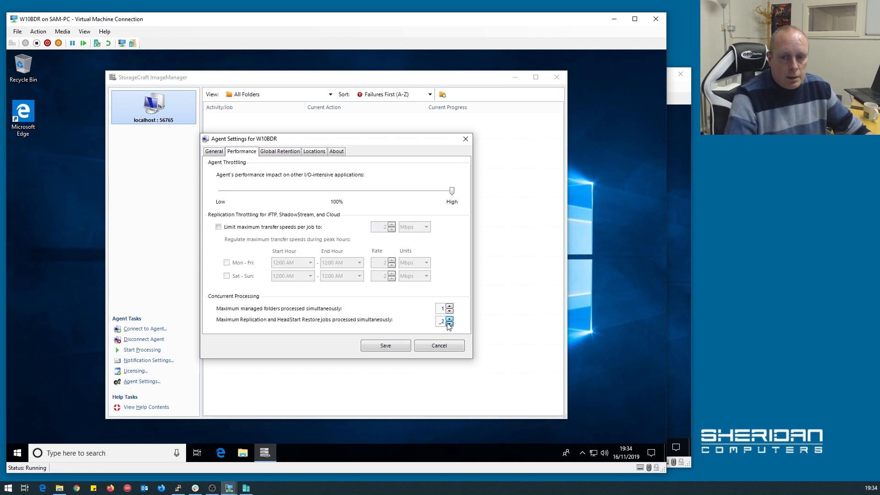
{"action": "left_click", "coordinate": [391, 343]}
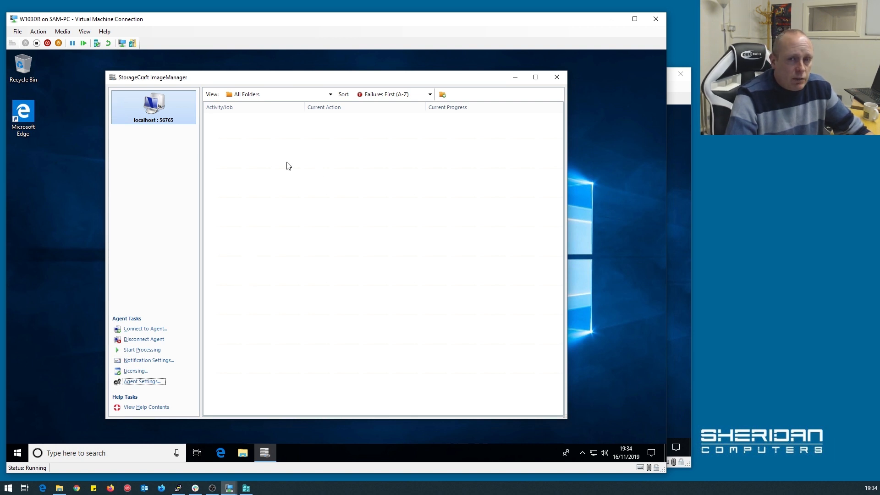
Add a managed folder at E:\backup described 'Local Backups' with folder type Normal.
{"action": "left_click", "coordinate": [442, 94]}
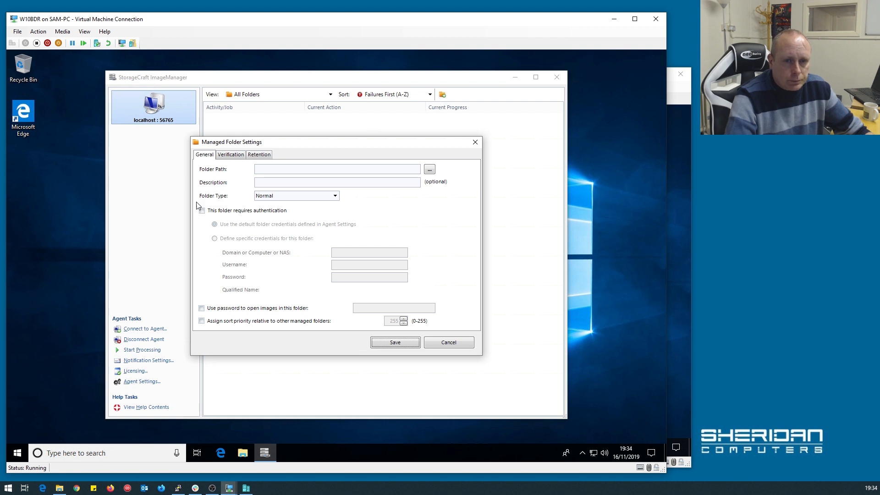
{"action": "left_click", "coordinate": [300, 168]}
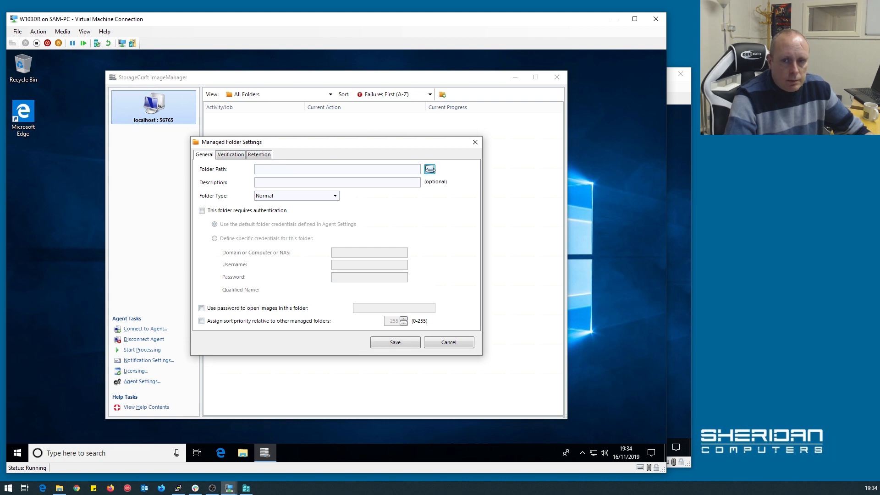
{"action": "left_click", "coordinate": [430, 170]}
{"action": "left_click", "coordinate": [253, 196]}
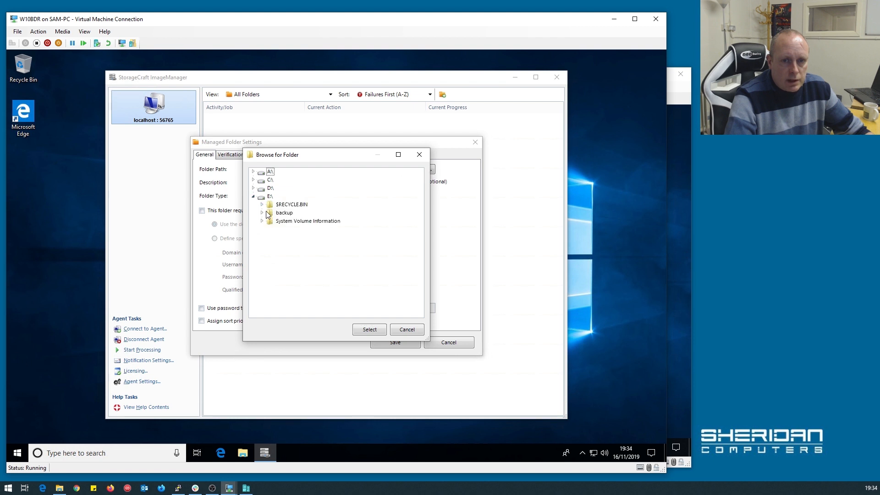
{"action": "left_click", "coordinate": [280, 213]}
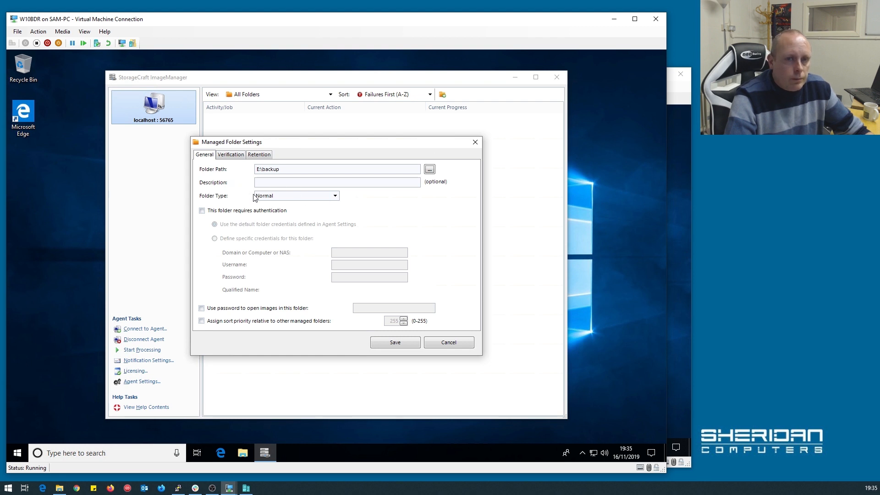
{"action": "left_click", "coordinate": [284, 183]}
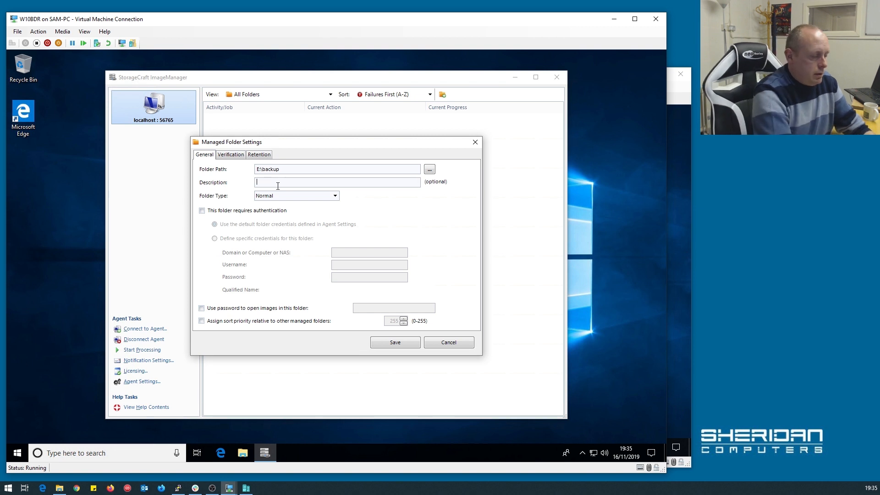
{"action": "type", "text": "Local Backups"}
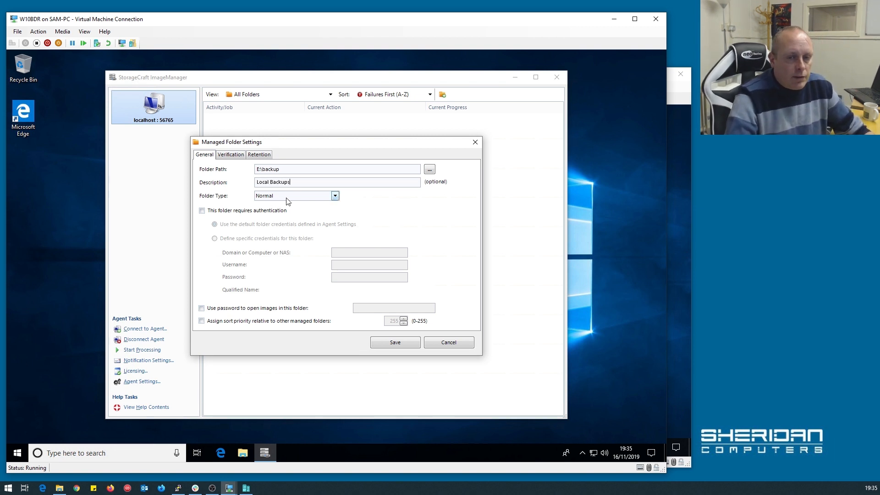
{"action": "left_click", "coordinate": [298, 197]}
{"action": "left_click", "coordinate": [298, 197]}
{"action": "left_click", "coordinate": [298, 198]}
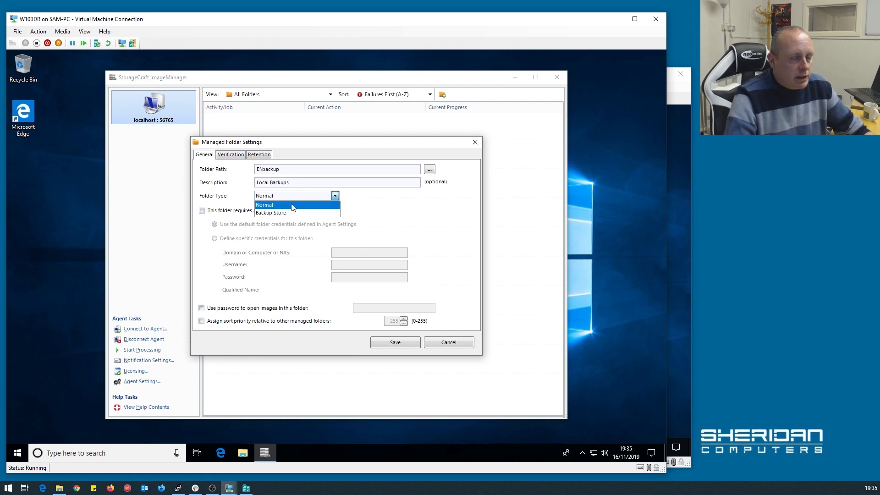
{"action": "left_click", "coordinate": [292, 207]}
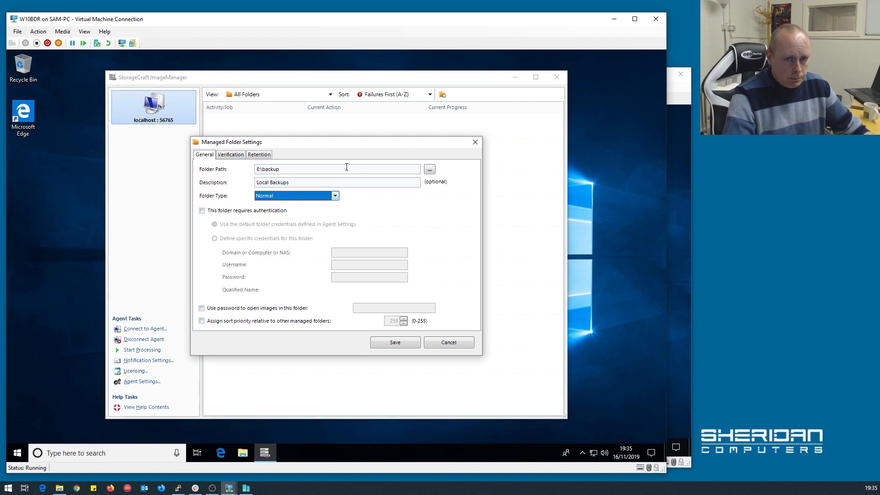
Recheck the E:\backup path and keep the folder type as Normal.
{"action": "left_click", "coordinate": [270, 170]}
{"action": "double_click", "coordinate": [276, 170]}
{"action": "left_click", "coordinate": [274, 170]}
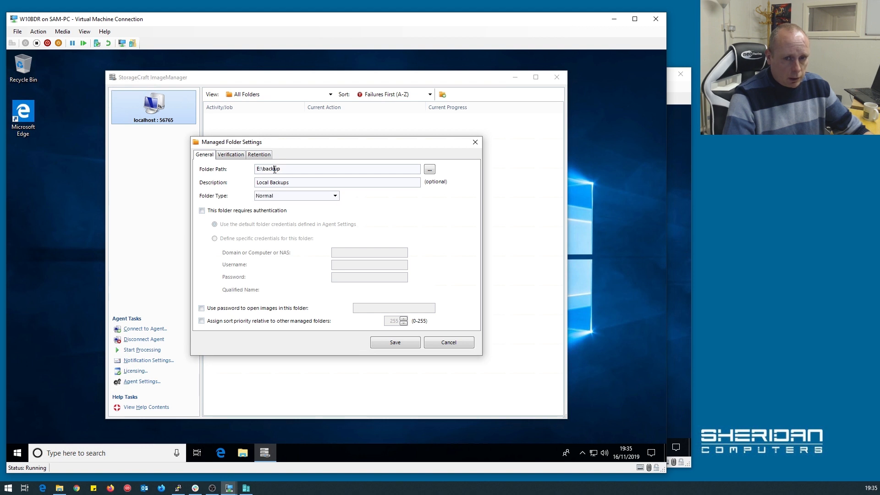
{"action": "left_click", "coordinate": [335, 195]}
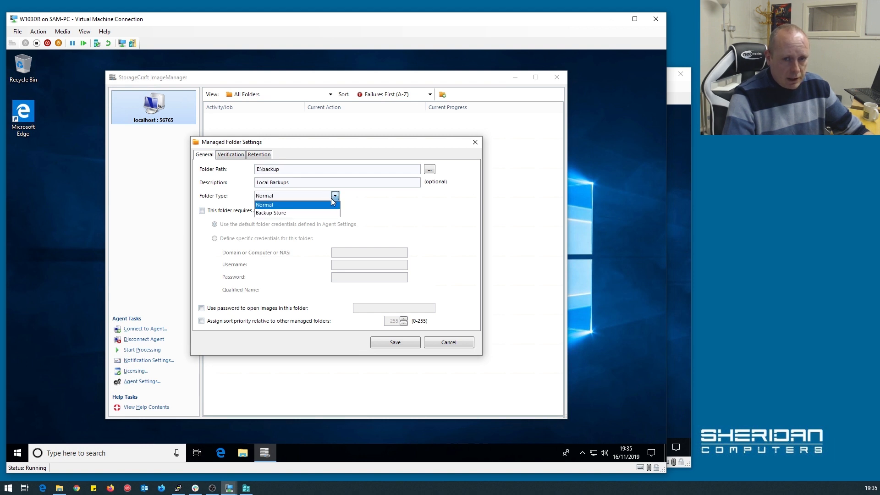
{"action": "left_click", "coordinate": [335, 196]}
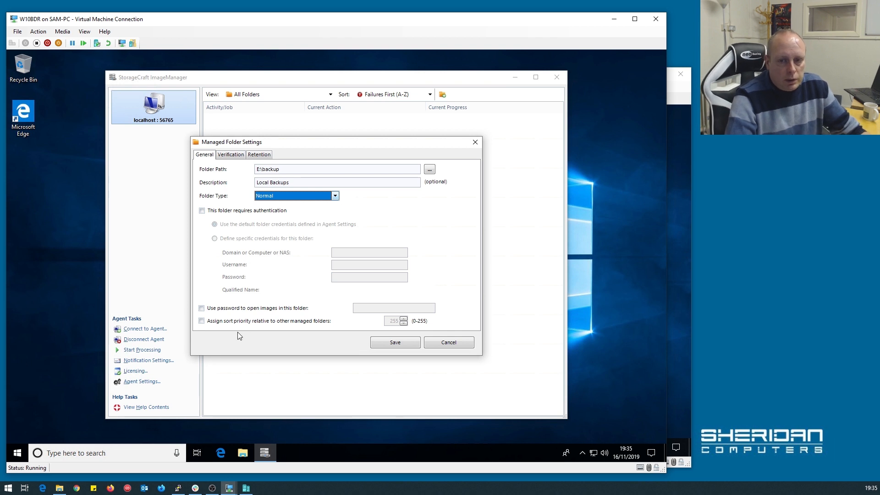
Require a password to open images, entering the password, and assign a sort priority.
{"action": "left_click", "coordinate": [223, 309]}
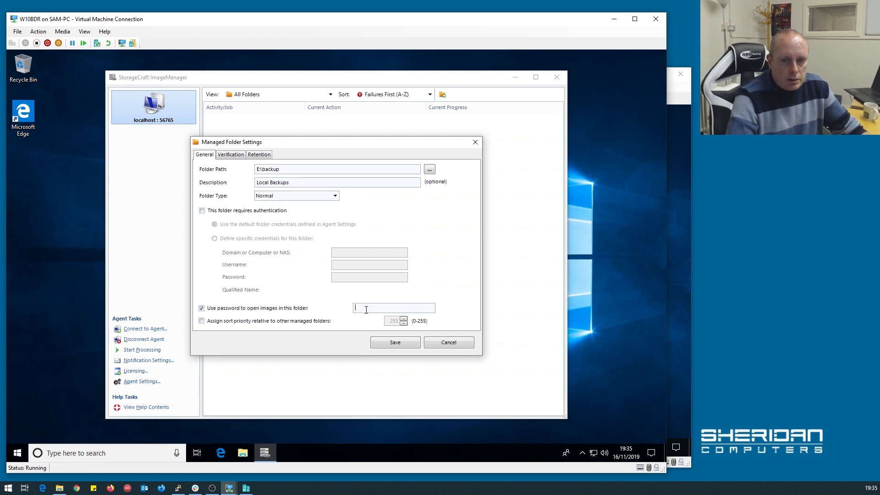
{"action": "type", "text": "p"}
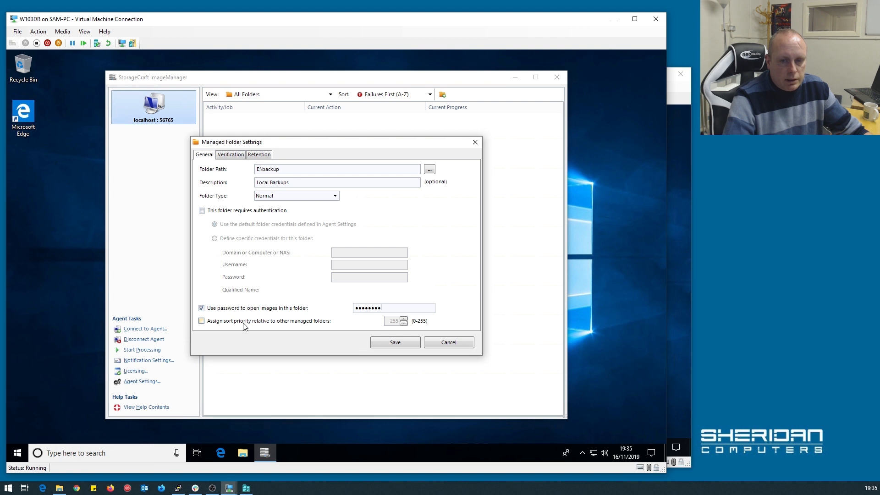
{"action": "left_click", "coordinate": [202, 320]}
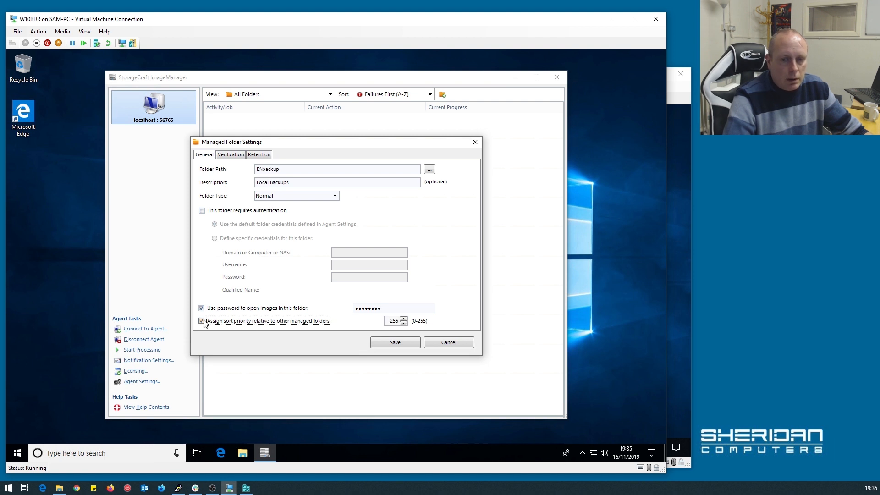
{"action": "double_click", "coordinate": [395, 321]}
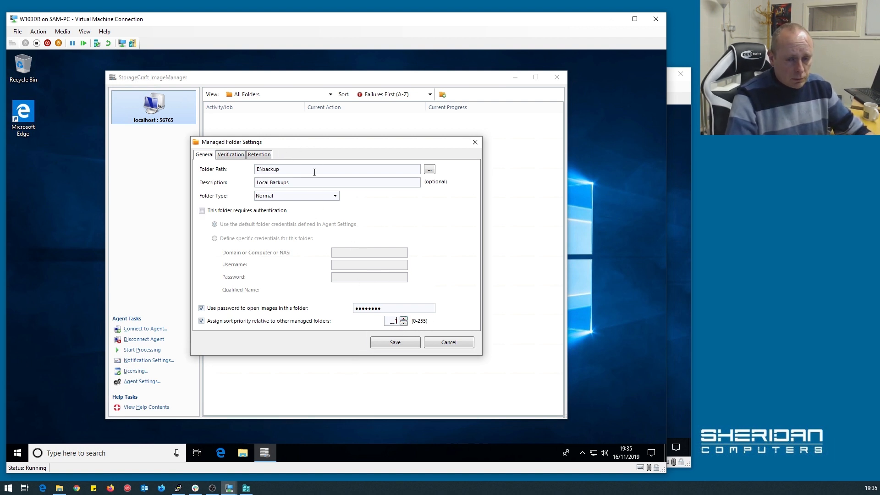
{"action": "left_click", "coordinate": [231, 155]}
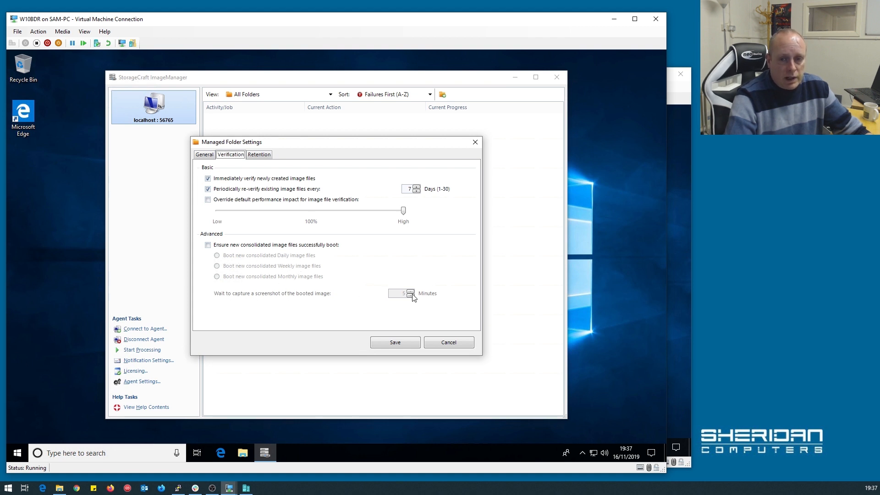
Try boot-checking consolidated images, dismiss the hypervisor warning, untick it, and open Retention.
{"action": "left_click", "coordinate": [296, 247]}
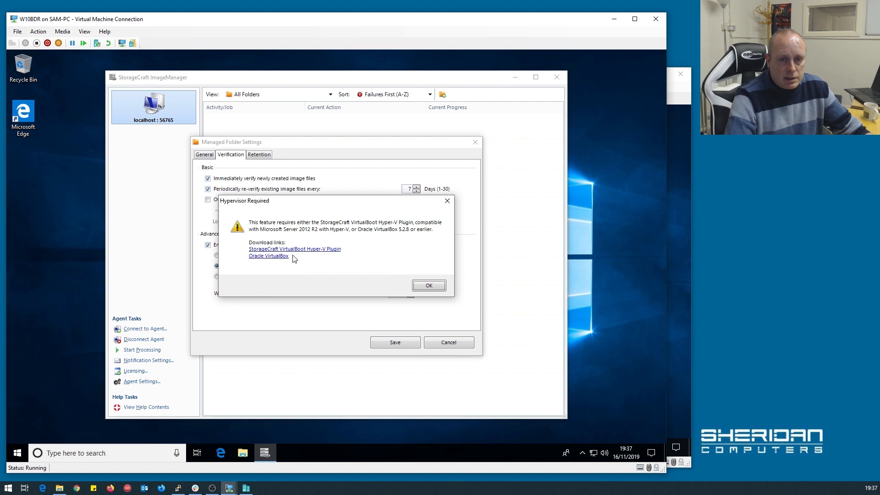
{"action": "left_click", "coordinate": [429, 286]}
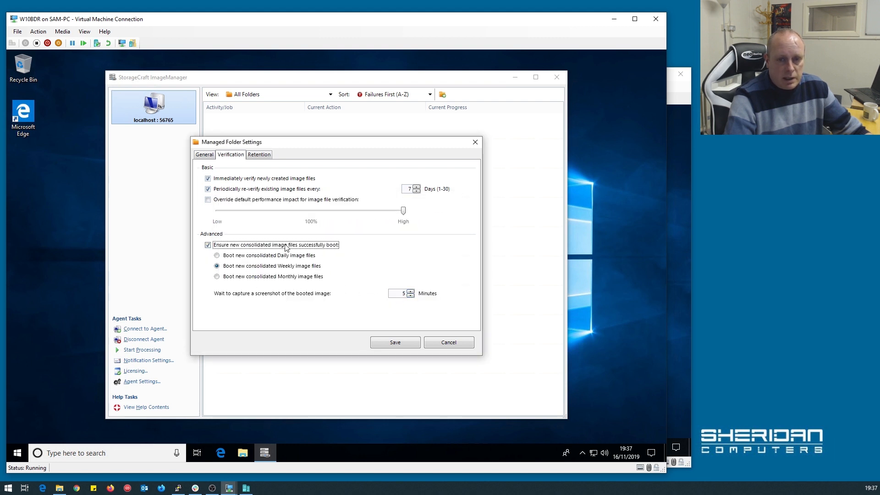
{"action": "left_click", "coordinate": [288, 246]}
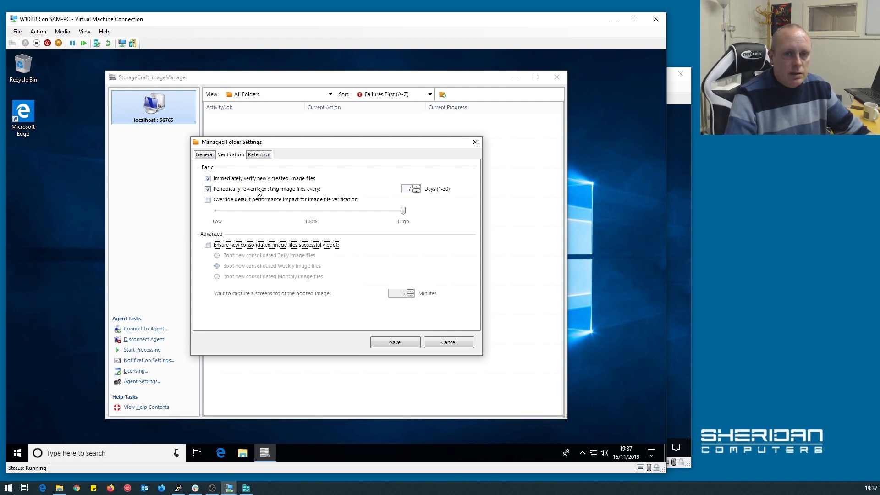
{"action": "left_click", "coordinate": [269, 155]}
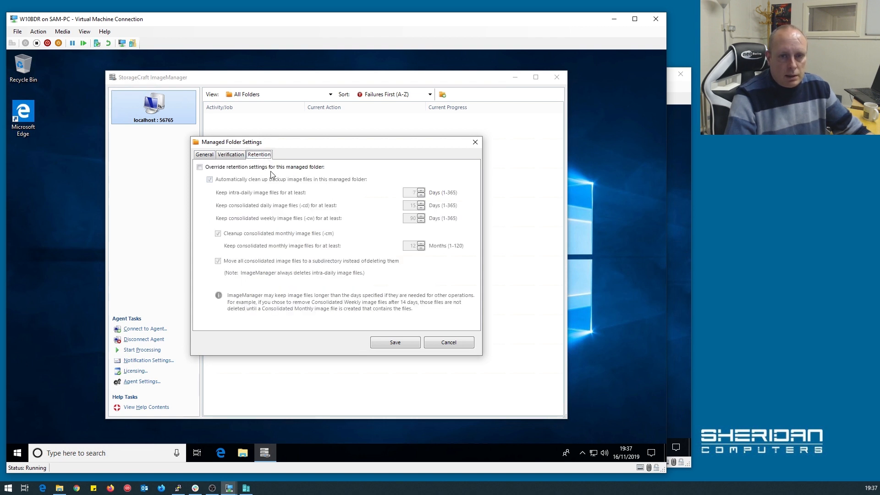
Enable the folder's retention override and set intra-daily retention to 14 days.
{"action": "left_click", "coordinate": [270, 167]}
{"action": "left_click", "coordinate": [271, 167]}
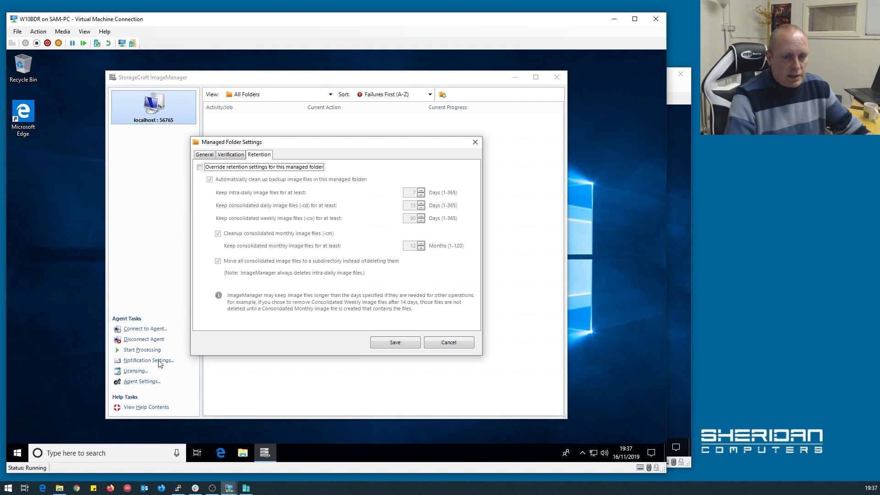
{"action": "left_click", "coordinate": [233, 168]}
{"action": "left_click", "coordinate": [420, 195]}
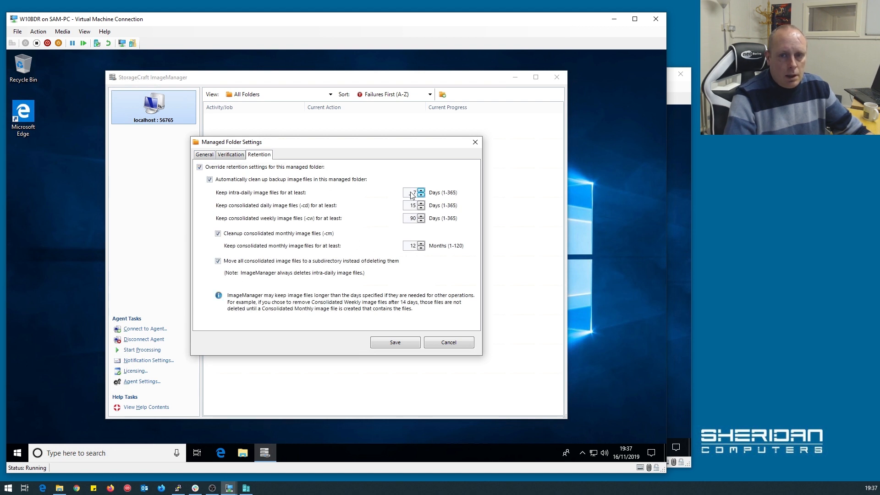
{"action": "type", "text": "14"}
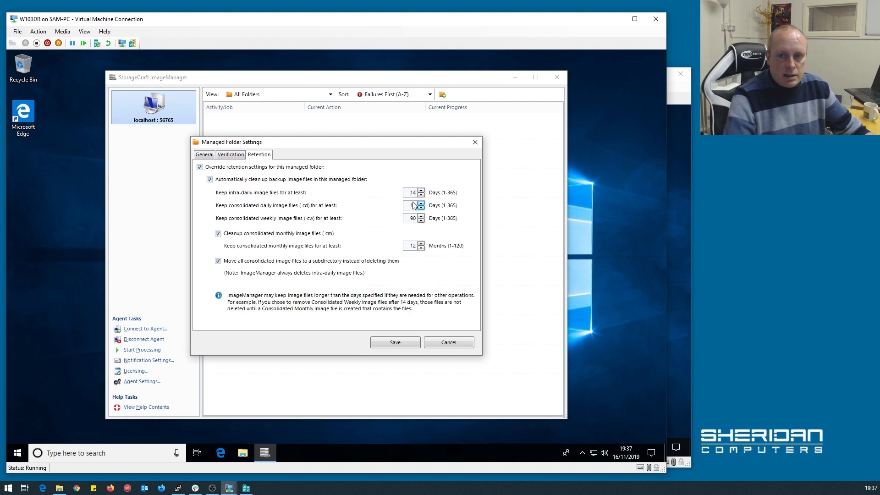
Set weekly retention to 60 days and monthly to 8 months, and stop moving consolidated files.
{"action": "left_click", "coordinate": [412, 218]}
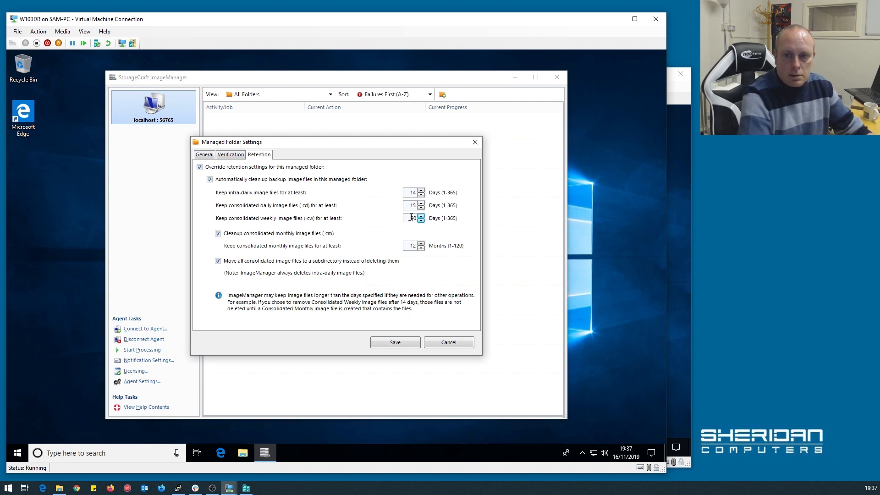
{"action": "key", "text": "BackSpace"}
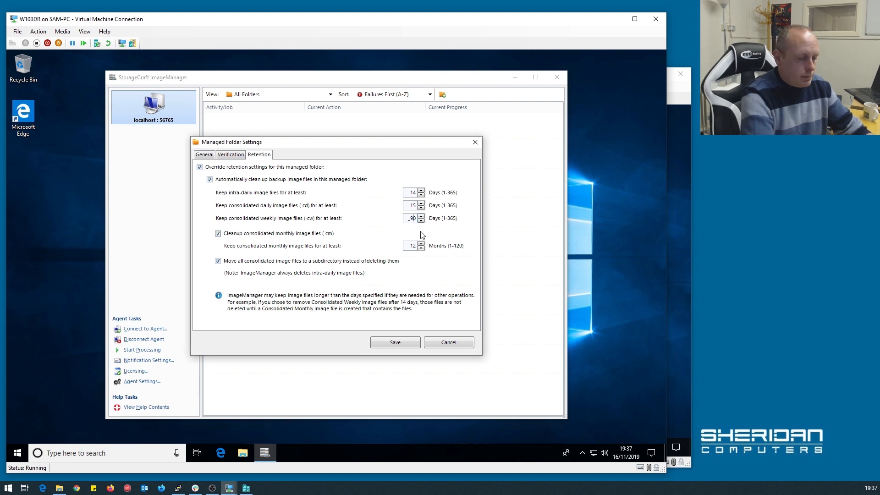
{"action": "type", "text": "6"}
{"action": "left_click", "coordinate": [414, 245]}
{"action": "key", "text": "BackSpace"}
{"action": "key", "text": "BackSpace"}
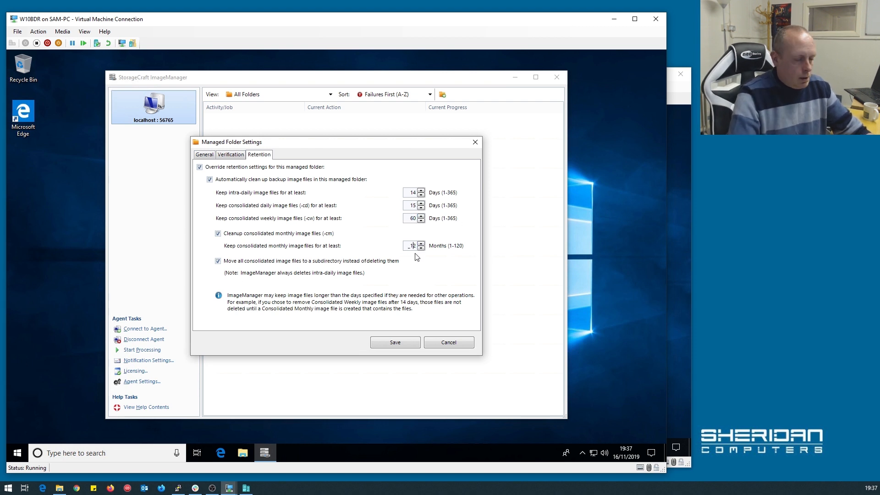
{"action": "type", "text": "8"}
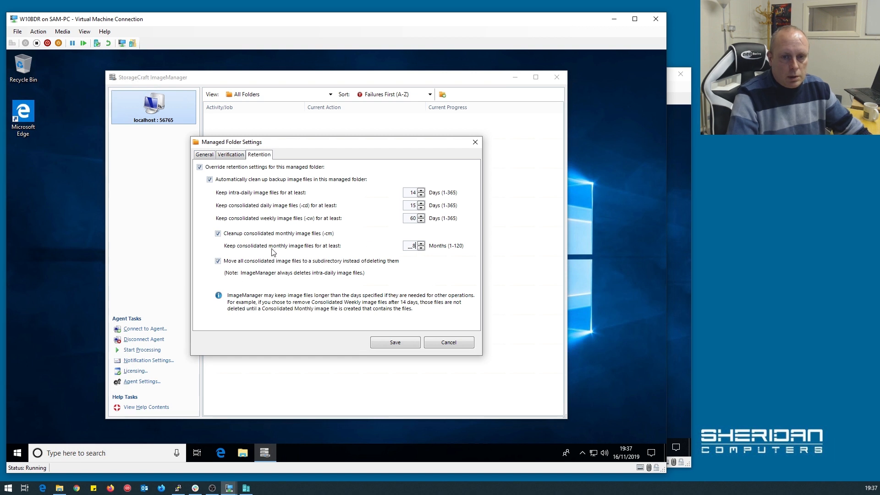
{"action": "left_click", "coordinate": [257, 261]}
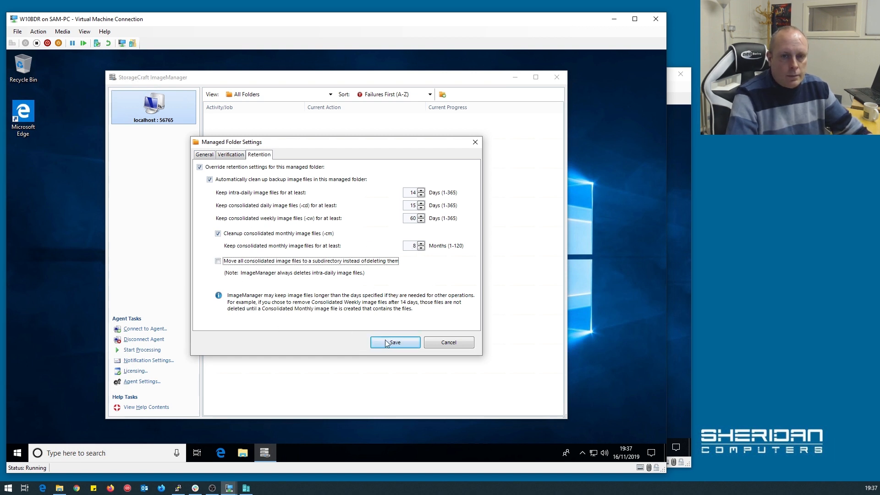
Save the E:\backup folder settings and show the C_VOL-b001.spf verification job details.
{"action": "left_click", "coordinate": [406, 343]}
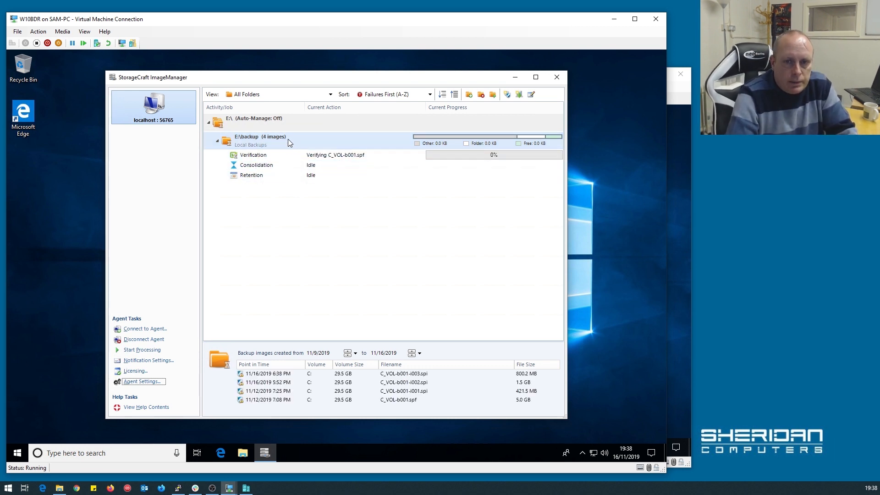
{"action": "left_click", "coordinate": [252, 157]}
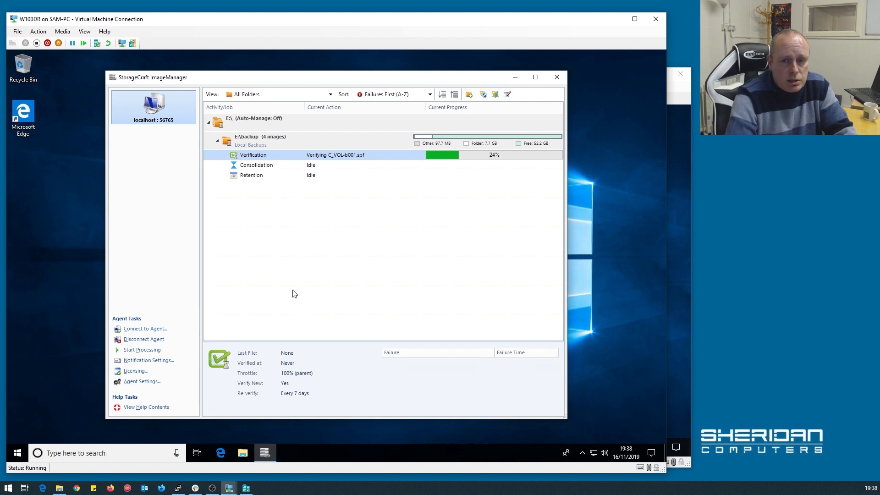
Open W10BDR's notification settings, check the blank SMTP email setup on port 25, and go back to Conditions.
{"action": "left_click", "coordinate": [148, 361]}
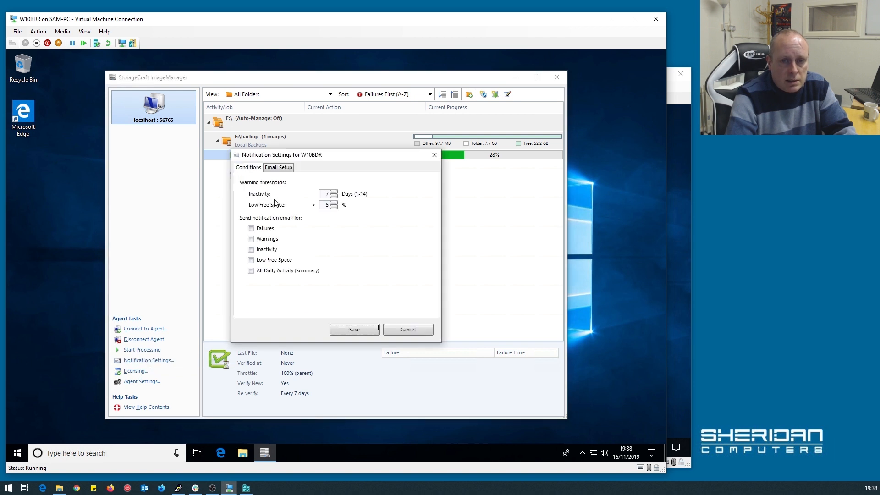
{"action": "left_click", "coordinate": [279, 169]}
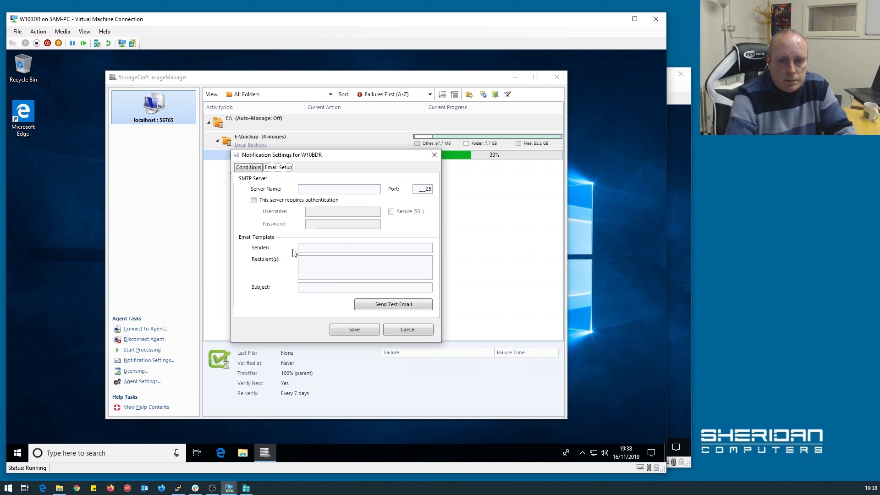
{"action": "left_click", "coordinate": [352, 248]}
{"action": "left_click", "coordinate": [354, 263]}
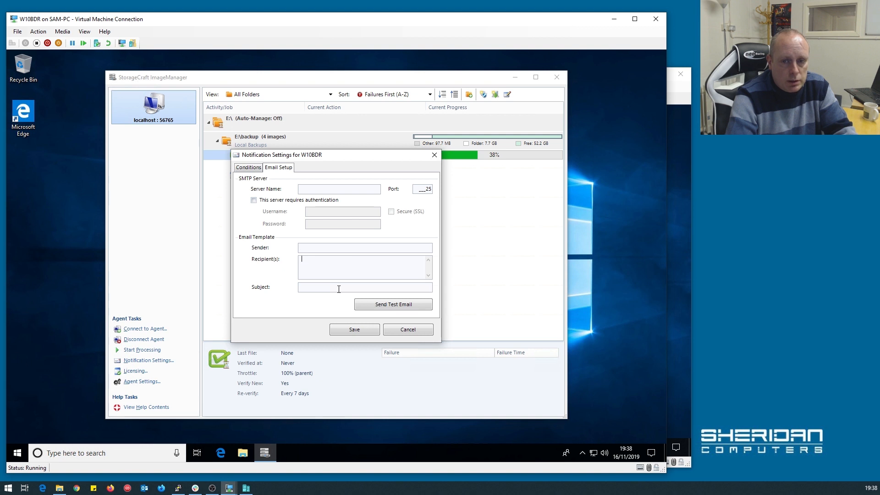
{"action": "left_click", "coordinate": [248, 167]}
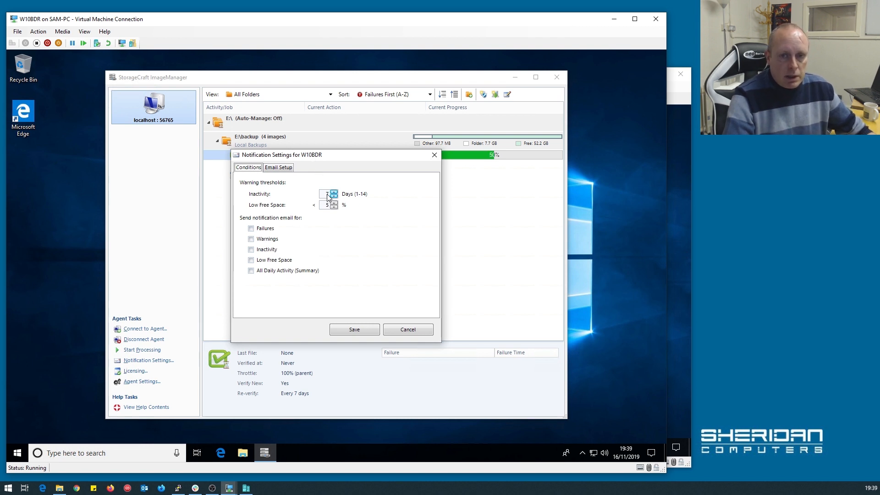
Set inactivity to 1 day and low free space to 25%, with email alerts for failures, warnings, inactivity and low space.
{"action": "left_click", "coordinate": [328, 195]}
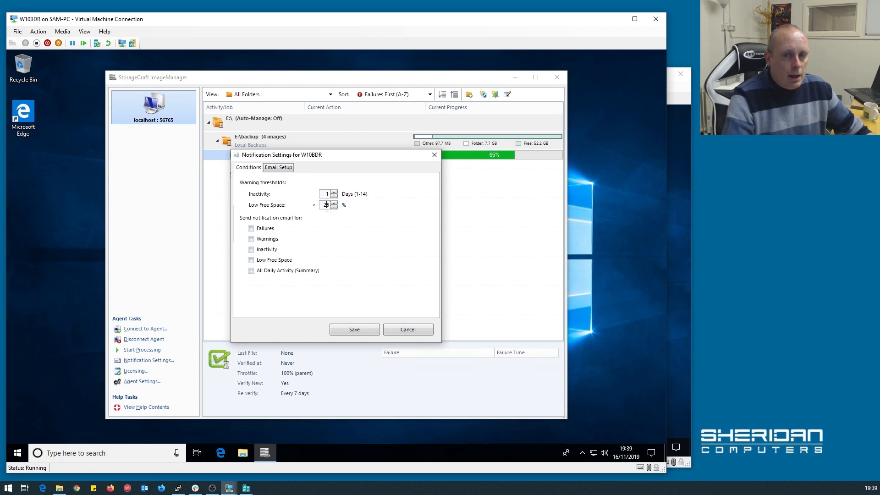
{"action": "key", "text": "BackSpace"}
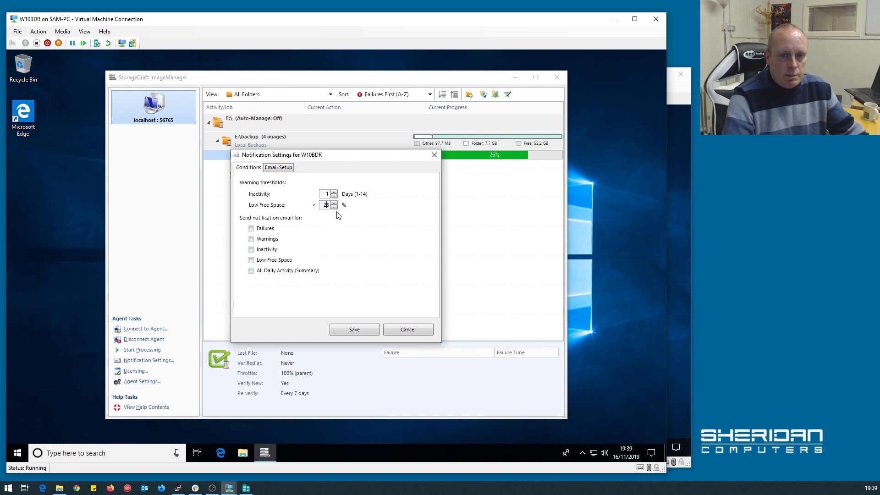
{"action": "left_click", "coordinate": [270, 229]}
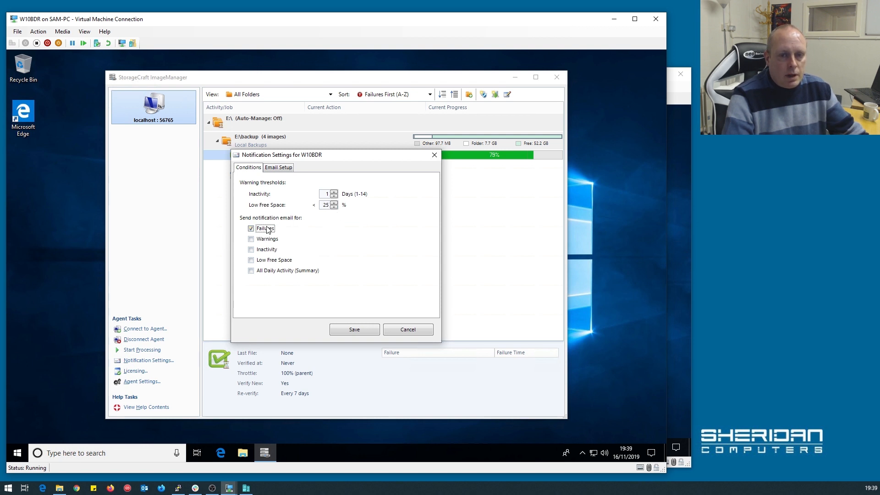
{"action": "left_click", "coordinate": [266, 230]}
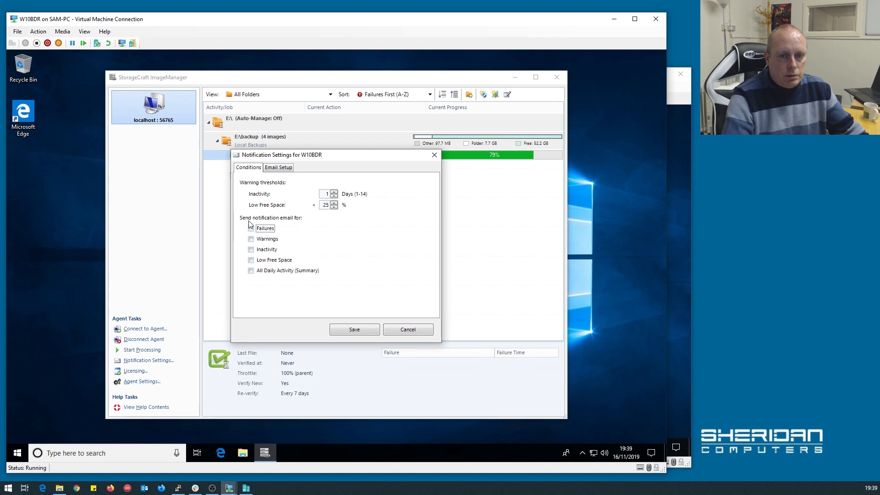
{"action": "left_click", "coordinate": [275, 241]}
{"action": "left_click", "coordinate": [275, 252]}
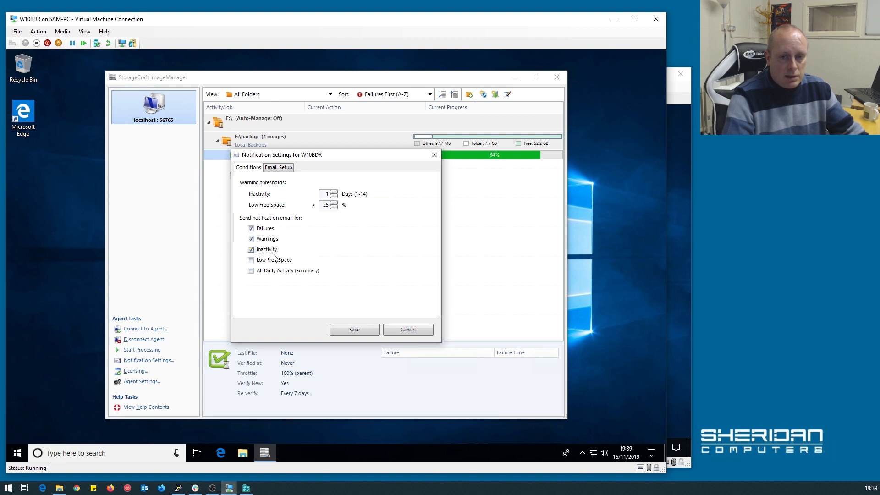
{"action": "left_click", "coordinate": [274, 259]}
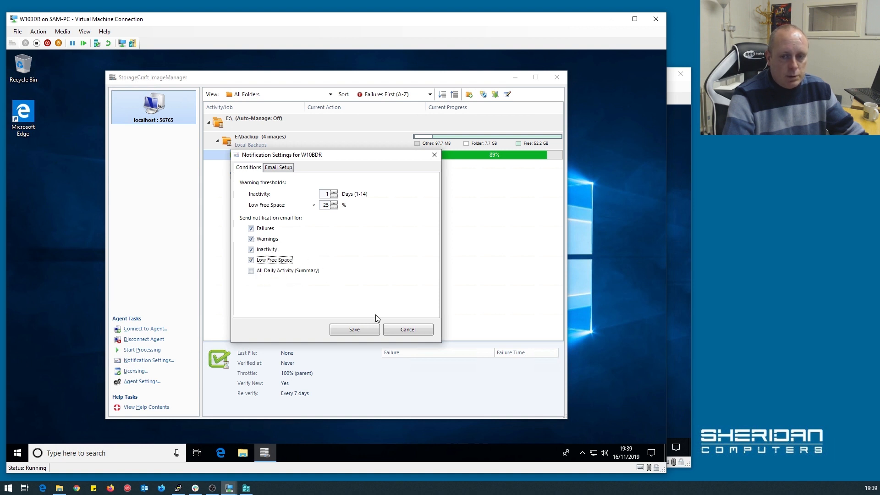
Save the notification settings and check that the E:\backup verification job has finished.
{"action": "left_click", "coordinate": [408, 329]}
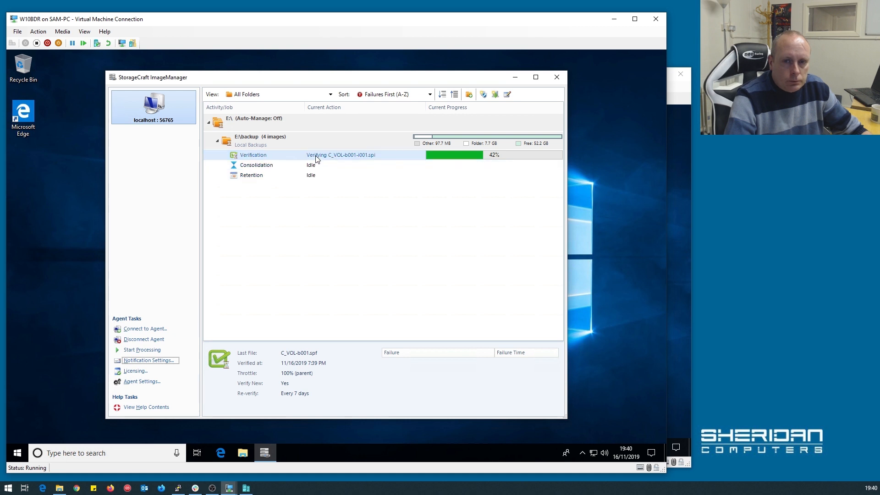
{"action": "left_click", "coordinate": [365, 158]}
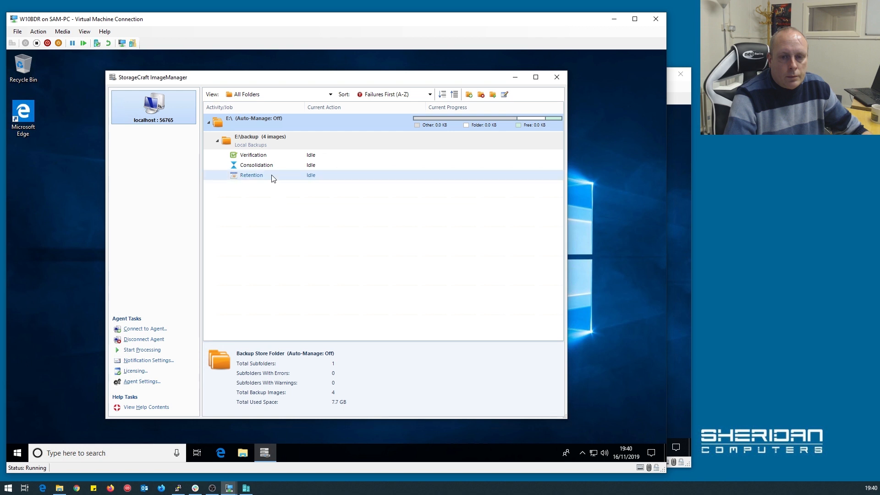
{"action": "left_click", "coordinate": [266, 147]}
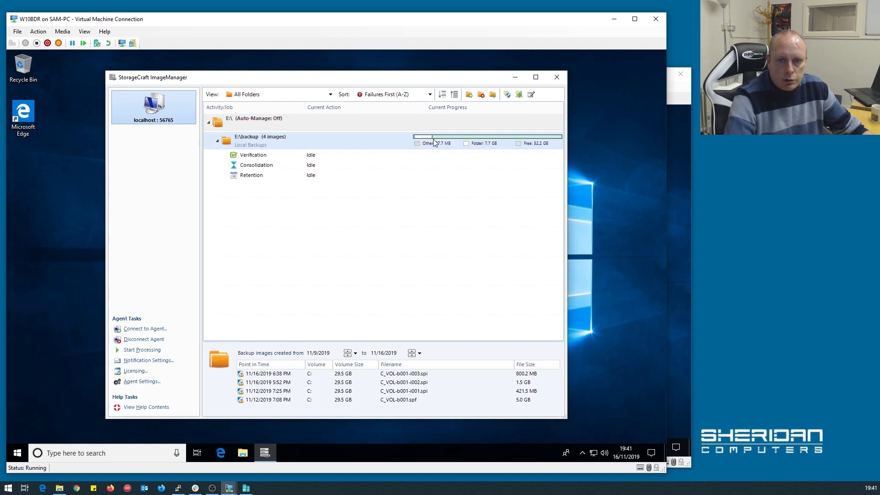
Review the Verification, Consolidation and Retention details, then list E:\backup's four images and select C_VOL-b001-i003.spi.
{"action": "left_click", "coordinate": [292, 157]}
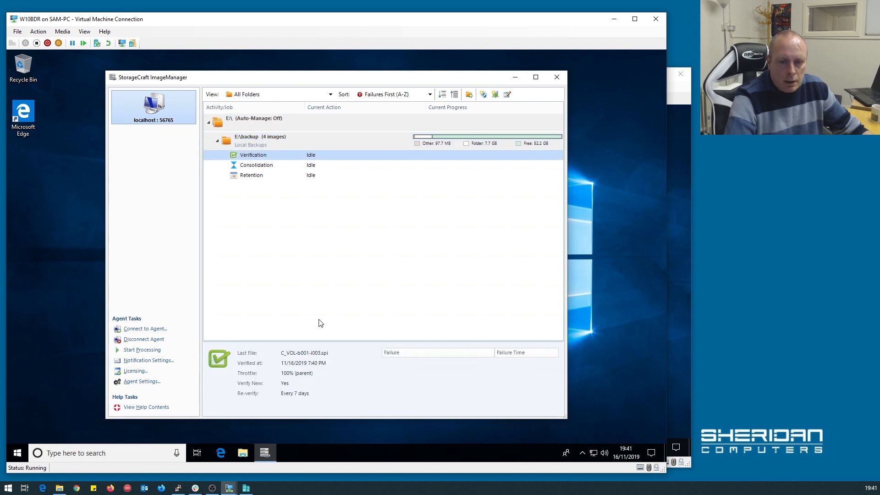
{"action": "left_click", "coordinate": [272, 166]}
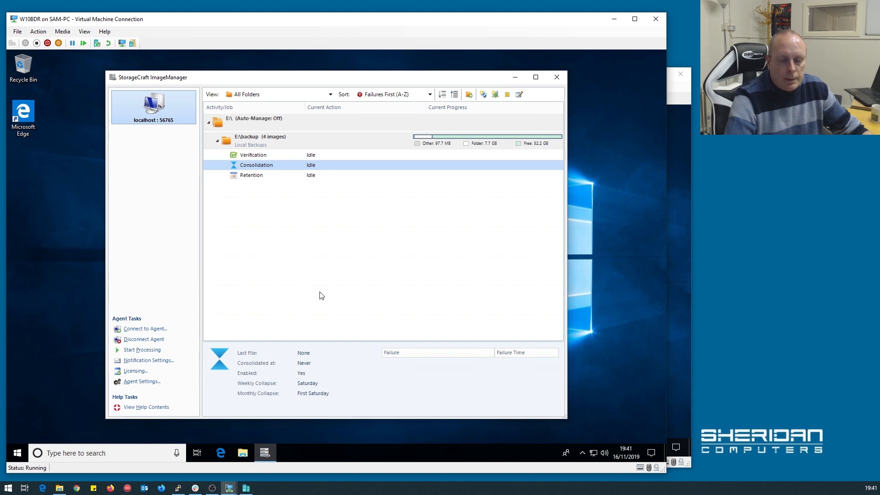
{"action": "left_click", "coordinate": [279, 180]}
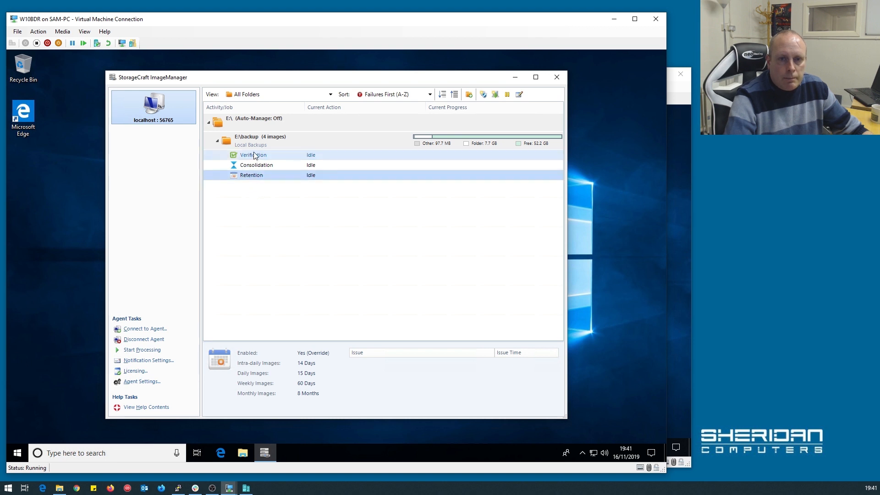
{"action": "left_click", "coordinate": [267, 156]}
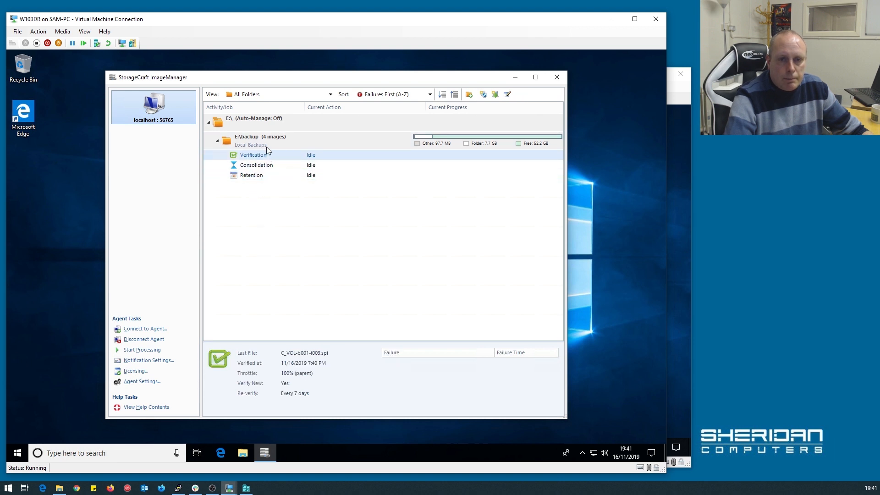
{"action": "left_click", "coordinate": [266, 145]}
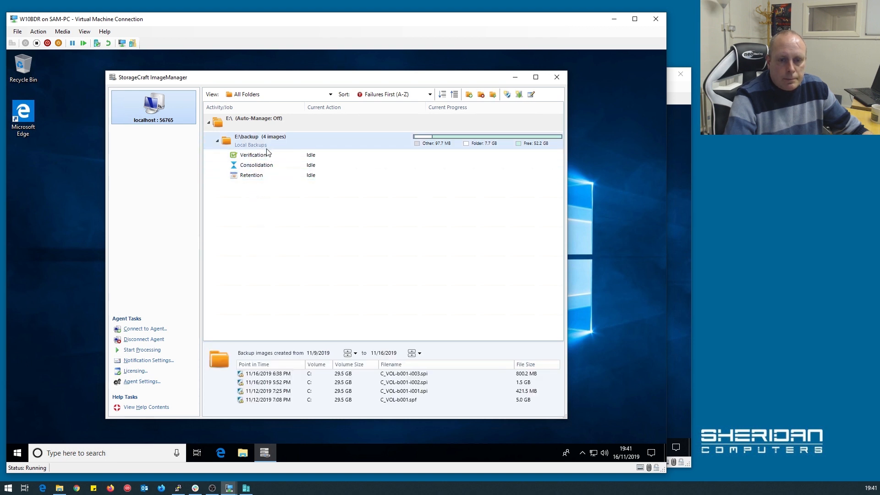
{"action": "left_click", "coordinate": [274, 375]}
Run Verify Chain on the newest image, C_VOL-b001-i003.spi from 11/16/2019 6:38 PM.
{"action": "right_click", "coordinate": [279, 374]}
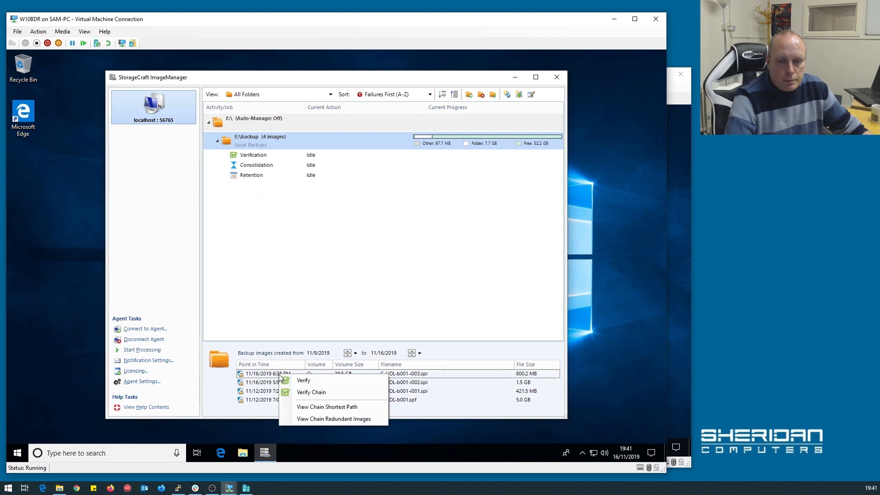
{"action": "left_click", "coordinate": [324, 392]}
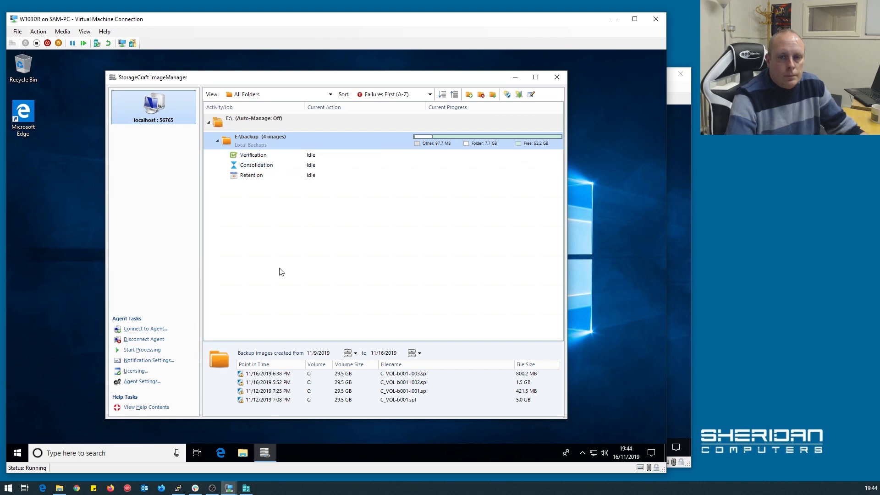
{"action": "left_click", "coordinate": [265, 375]}
{"action": "right_click", "coordinate": [264, 374]}
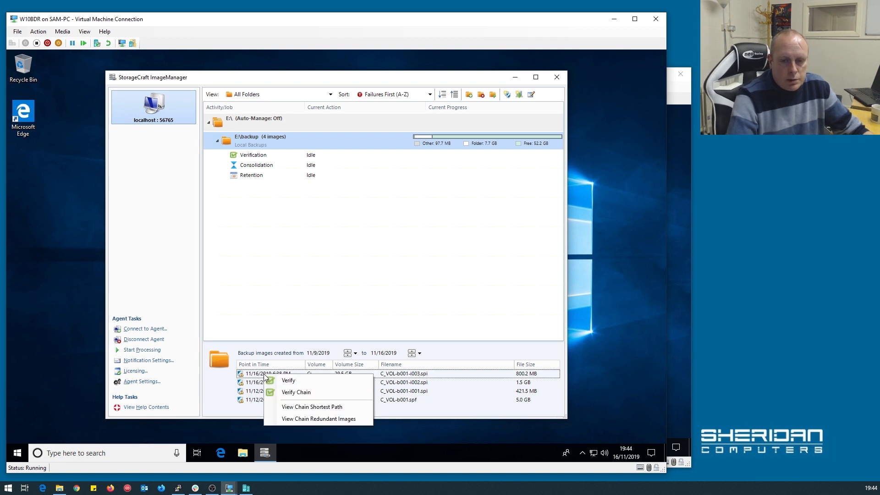
Confirm the shortest chain for C_VOL-b001-i003.spi shows four Good images, then switch to W10Test.
{"action": "left_click", "coordinate": [308, 408]}
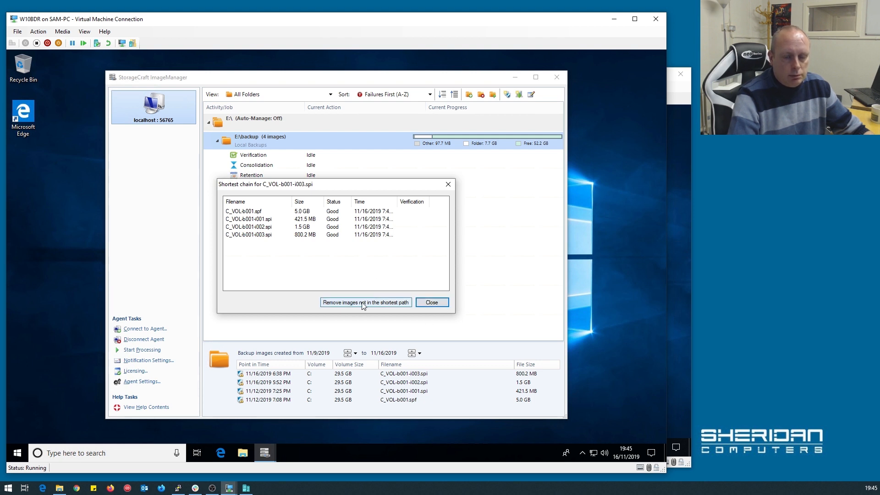
{"action": "left_click", "coordinate": [433, 302]}
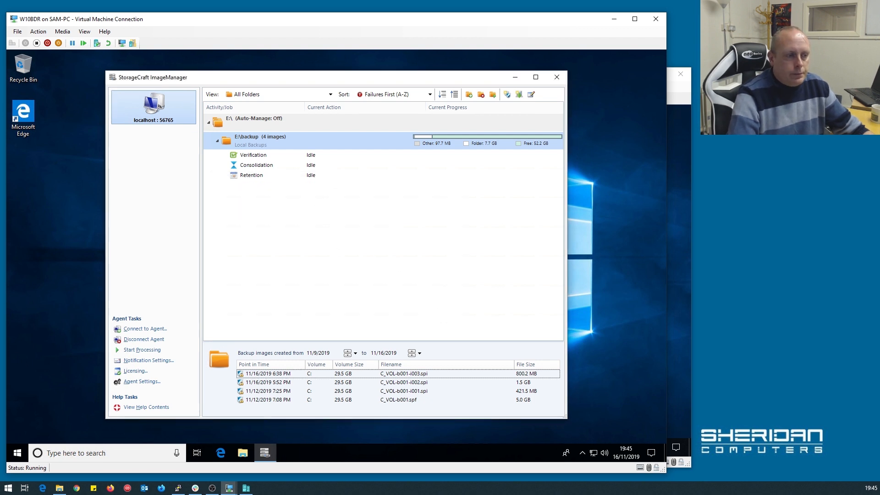
{"action": "left_click", "coordinate": [278, 307]}
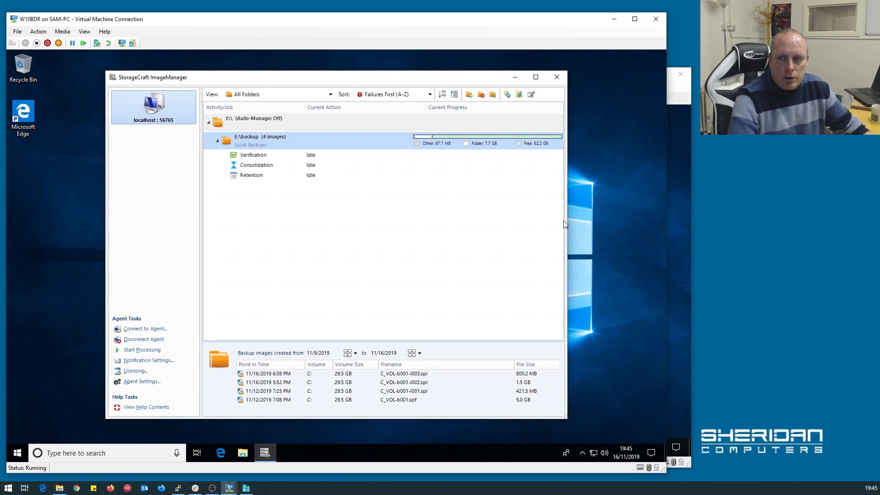
{"action": "left_click", "coordinate": [680, 218]}
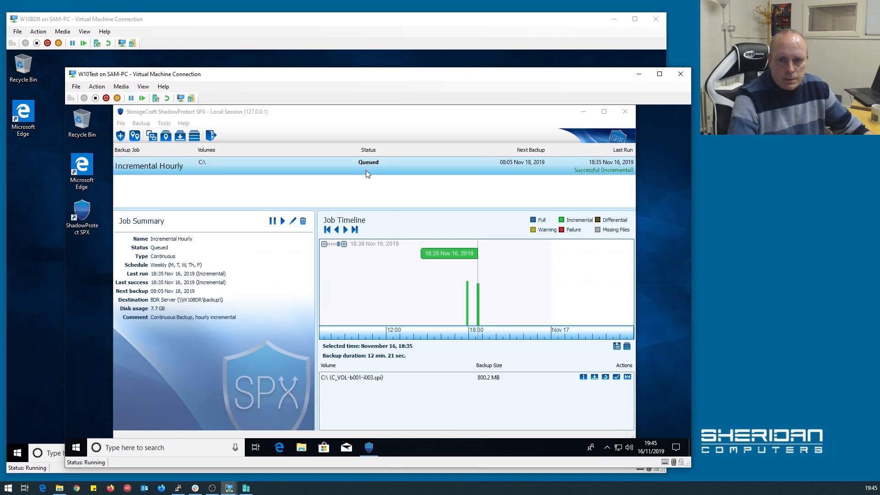
Run the Incremental Hourly job now to create the 1.1 GB C_VOL-b001-i004.spi, then return to W10BDR.
{"action": "right_click", "coordinate": [352, 161]}
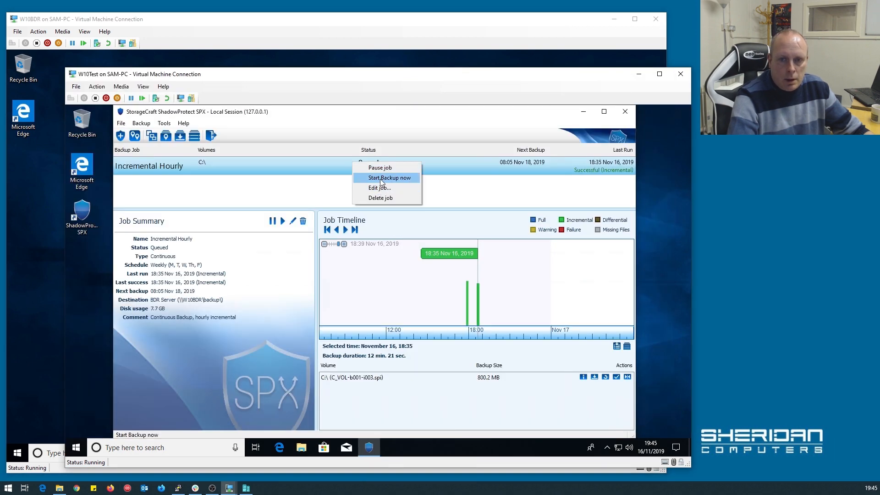
{"action": "left_click", "coordinate": [380, 178]}
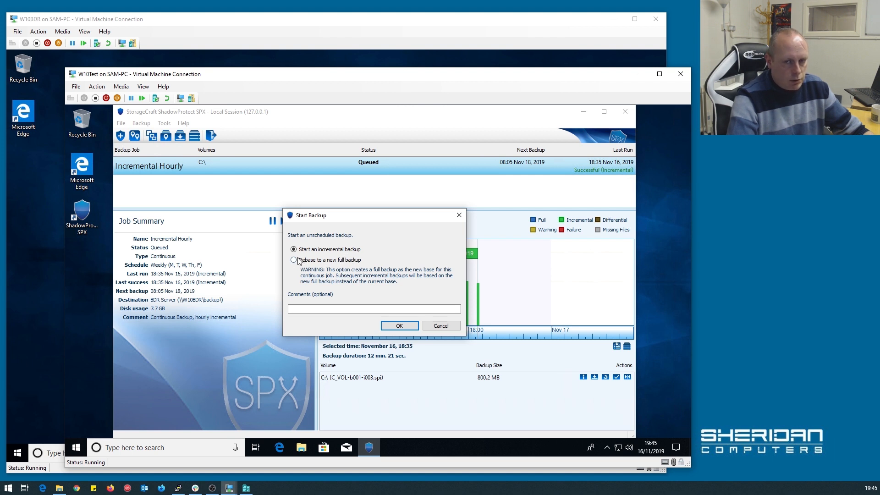
{"action": "left_click", "coordinate": [399, 325]}
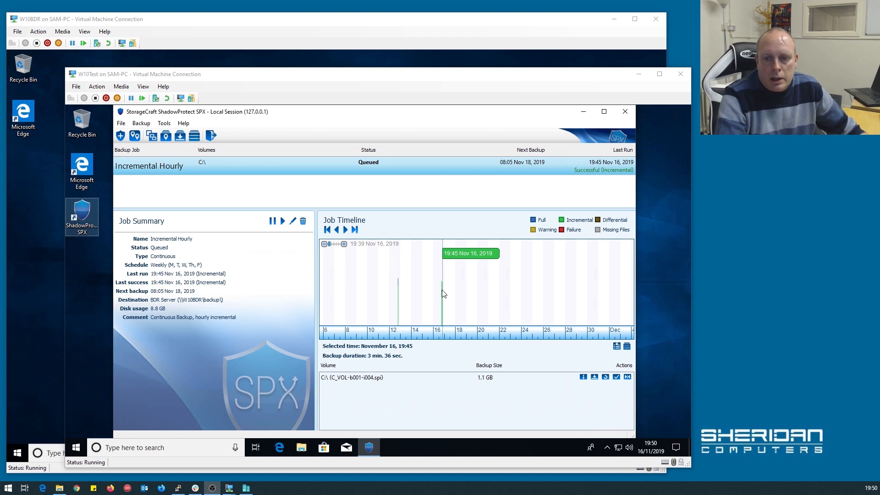
{"action": "left_click", "coordinate": [442, 290]}
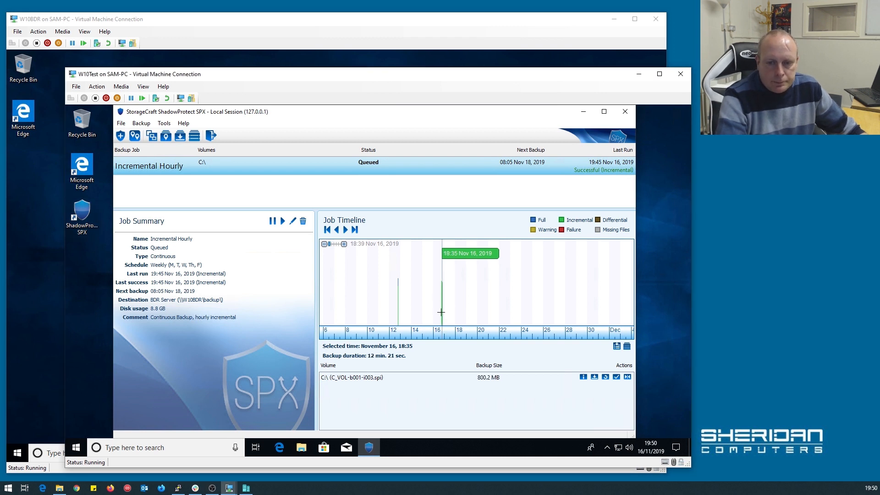
{"action": "left_click", "coordinate": [442, 286]}
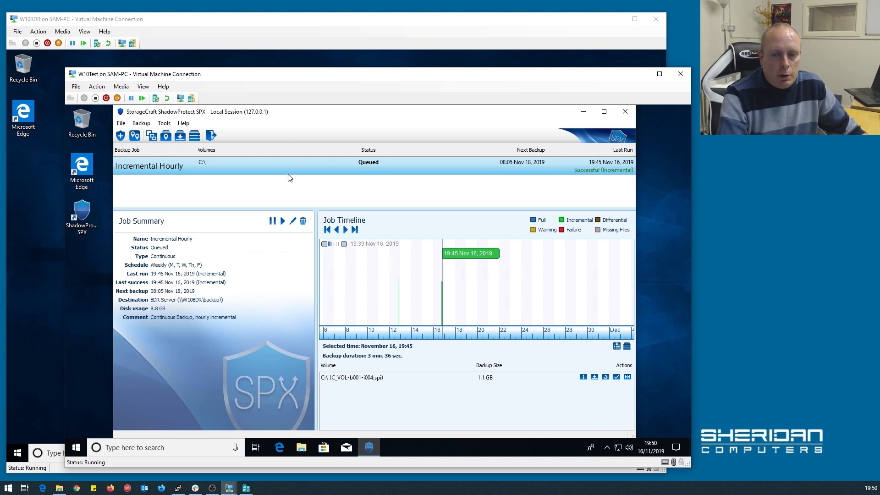
{"action": "left_click", "coordinate": [239, 59]}
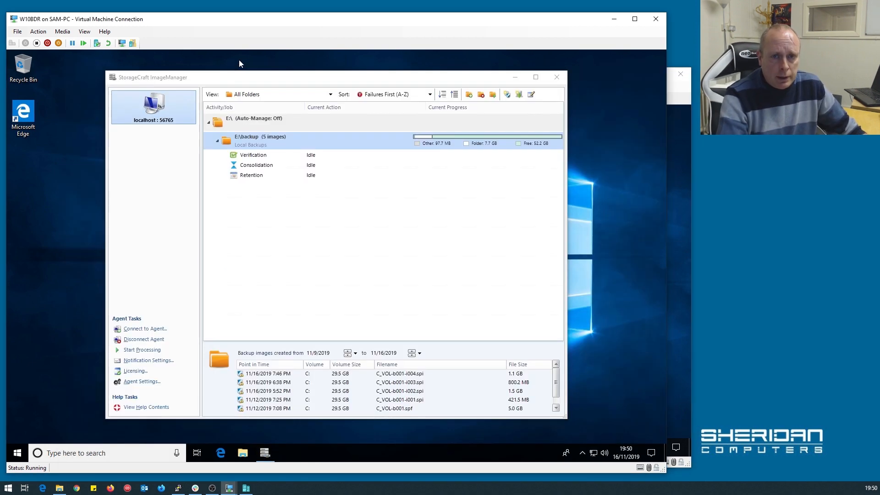
Browse File Explorer to data (E:) > backup and select C_VOL-b001-i003.spi.
{"action": "left_click", "coordinate": [243, 453]}
{"action": "scroll", "coordinate": [133, 336], "scroll_direction": "down", "scroll_amount": 1}
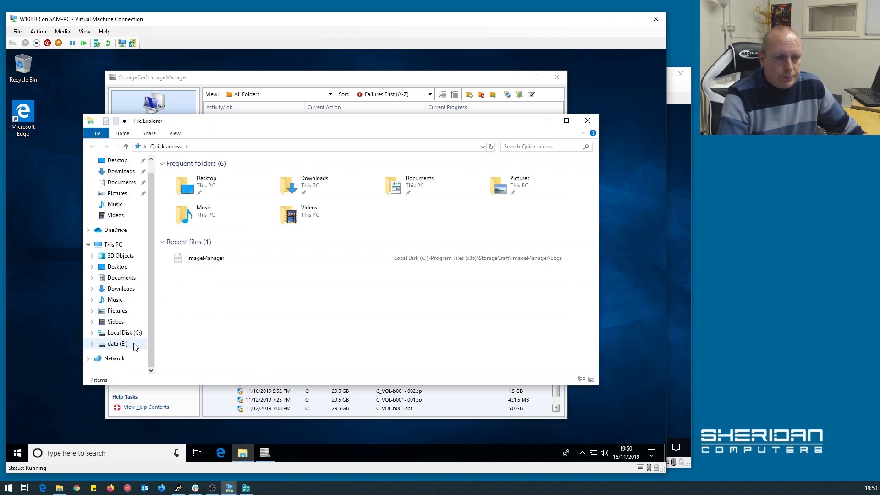
{"action": "left_click", "coordinate": [118, 343]}
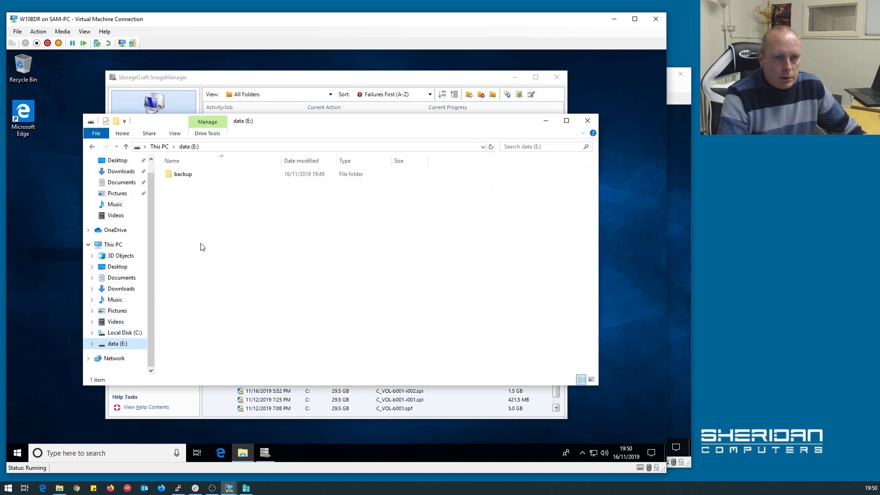
{"action": "double_click", "coordinate": [186, 175]}
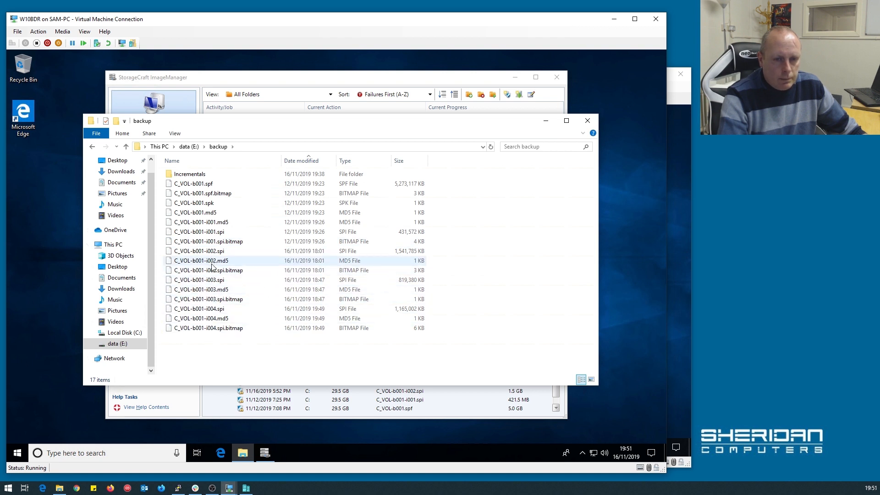
{"action": "left_click", "coordinate": [212, 280]}
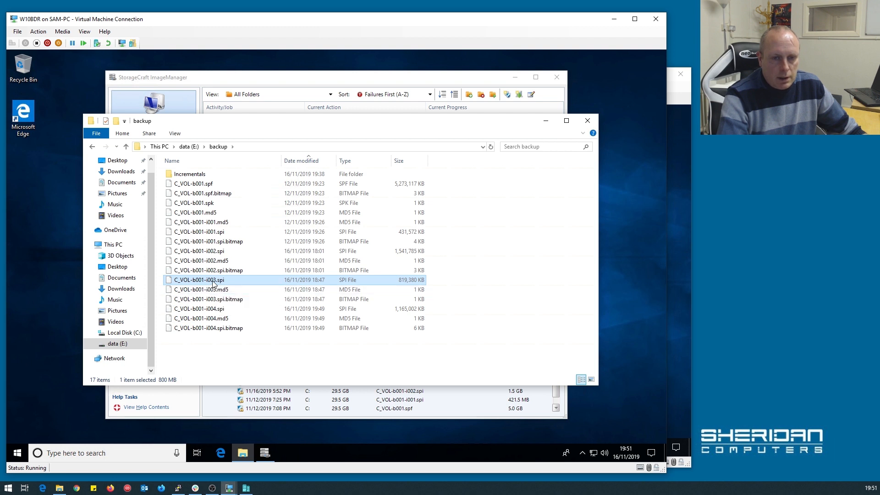
{"action": "double_click", "coordinate": [211, 280]}
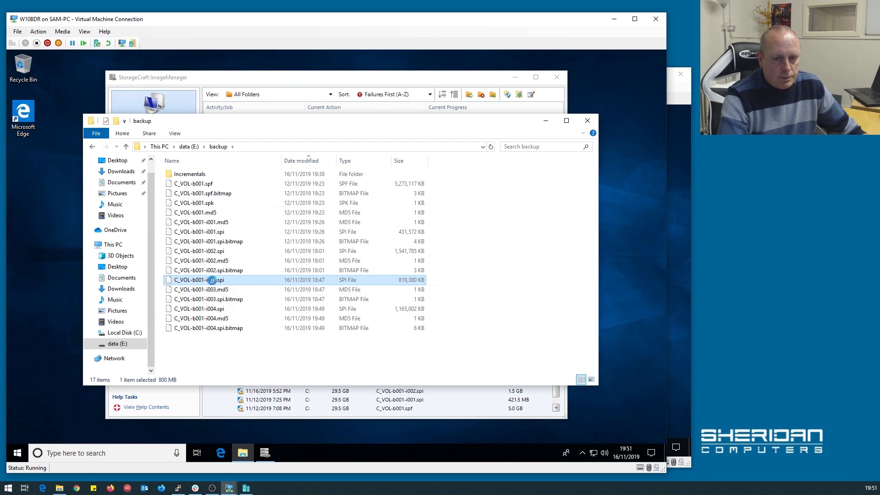
Delete C_VOL-b001-i003.spi with its .bitmap and .md5 files, then close Explorer.
{"action": "right_click", "coordinate": [224, 279]}
{"action": "left_click", "coordinate": [244, 389]}
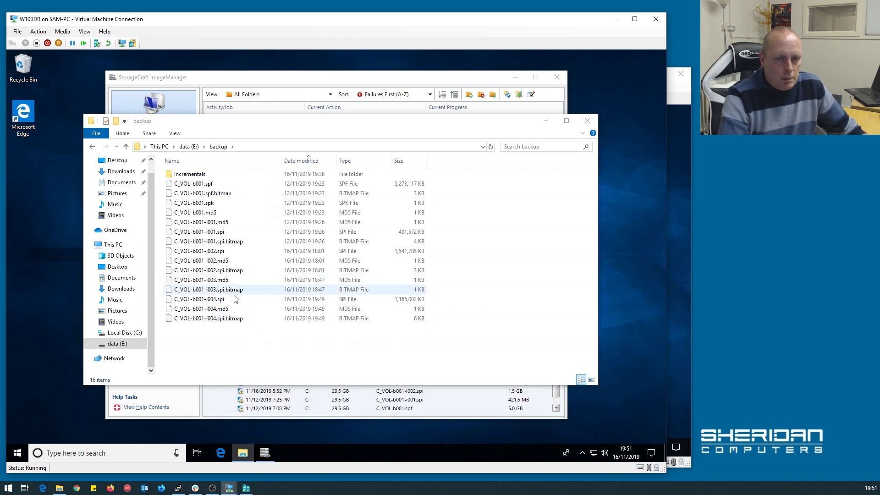
{"action": "right_click", "coordinate": [214, 290]}
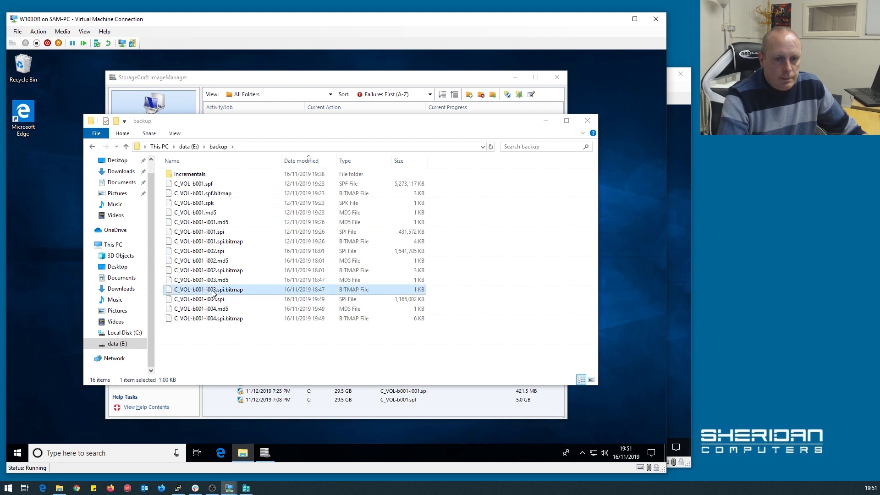
{"action": "left_click", "coordinate": [225, 401]}
{"action": "right_click", "coordinate": [222, 284]}
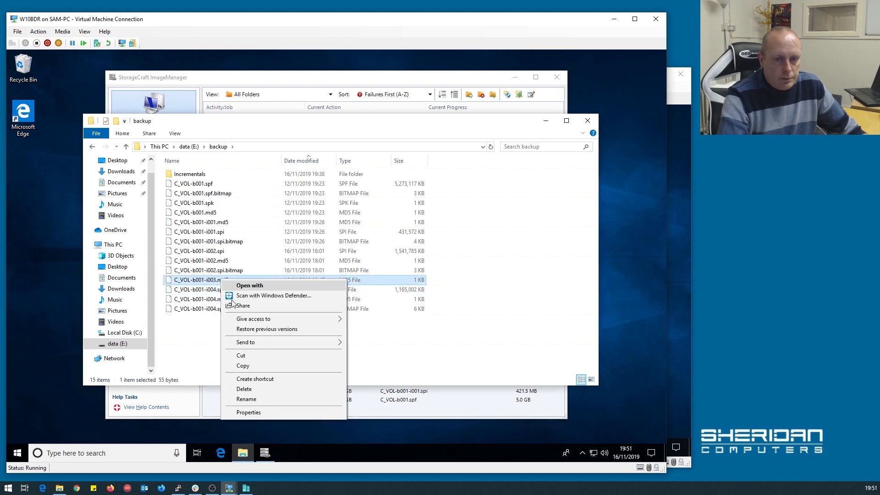
{"action": "left_click", "coordinate": [233, 389]}
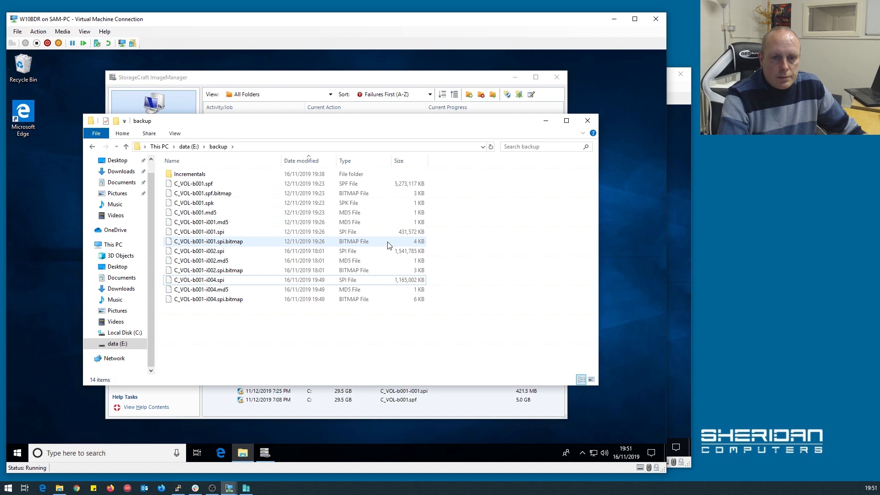
{"action": "left_click", "coordinate": [588, 121]}
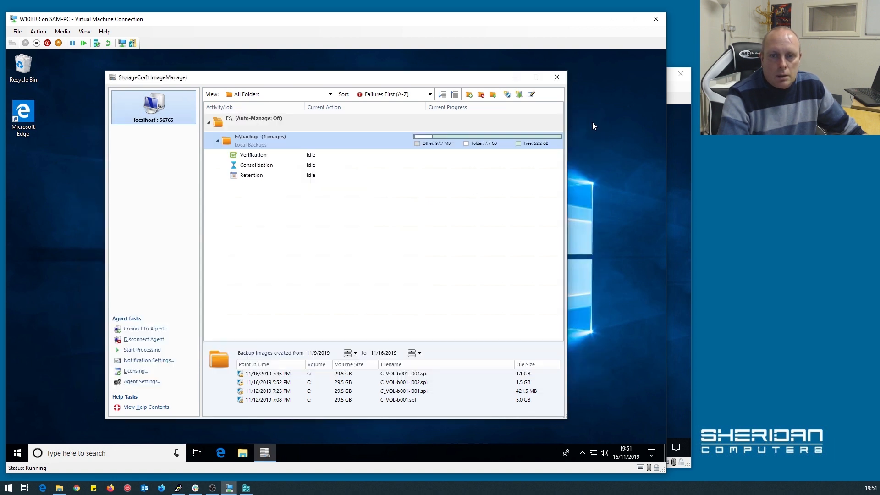
Queue daily processing on E:\backup and read the chain-incomplete verification failure at C_VOL-b001-i004.spi.
{"action": "right_click", "coordinate": [287, 140]}
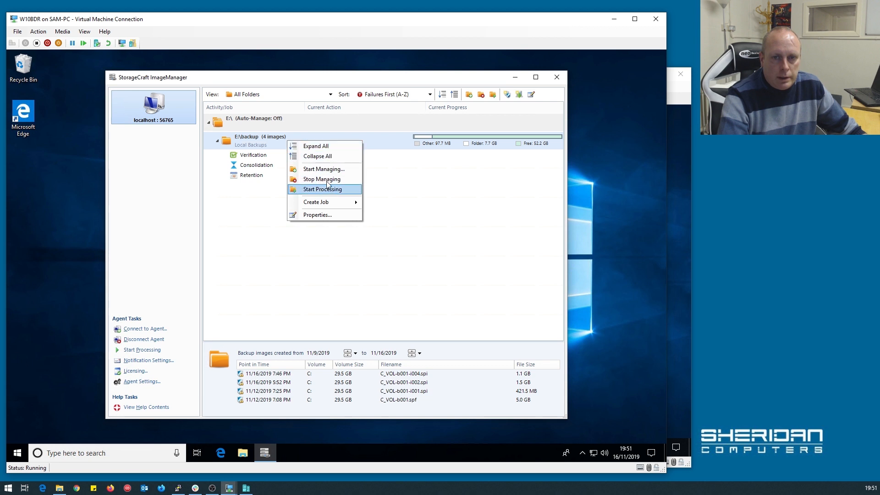
{"action": "left_click", "coordinate": [342, 192]}
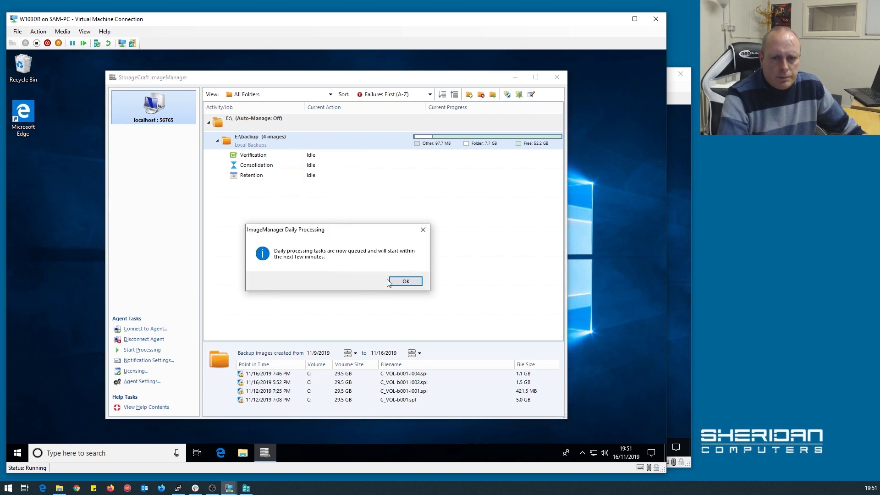
{"action": "left_click", "coordinate": [404, 281]}
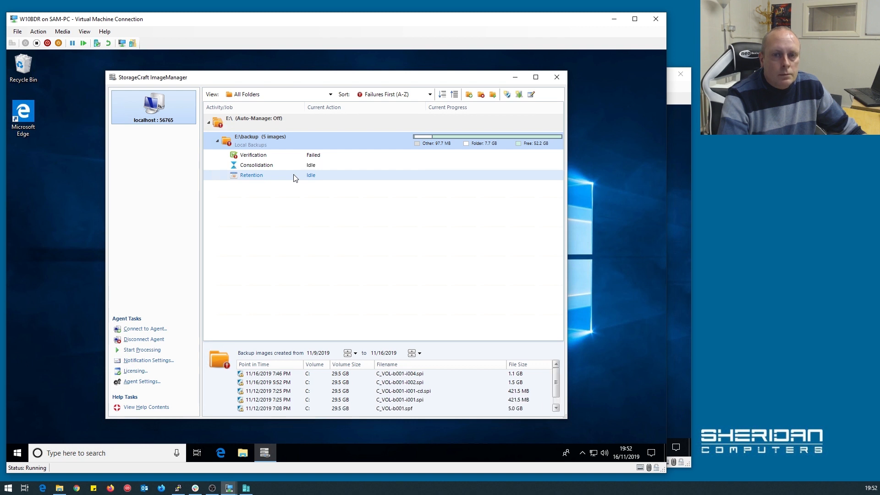
{"action": "left_click", "coordinate": [291, 156]}
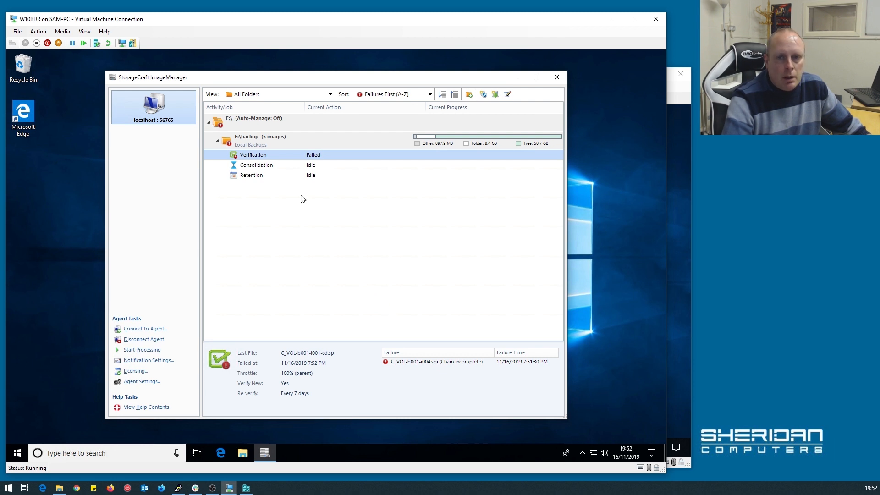
{"action": "left_click", "coordinate": [680, 262]}
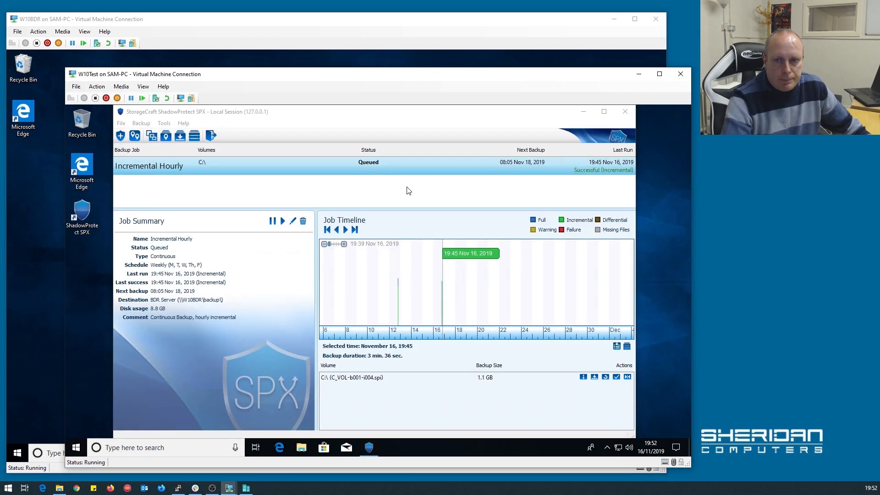
Run Incremental Hourly now; the 19:52 backup becomes the 1.8 GB differential C_VOL-b001-i005.spi.
{"action": "right_click", "coordinate": [399, 172]}
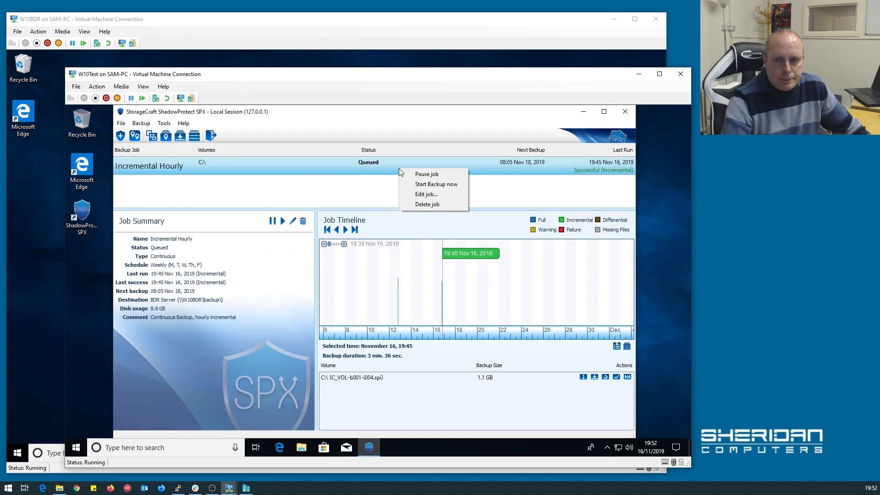
{"action": "left_click", "coordinate": [426, 185]}
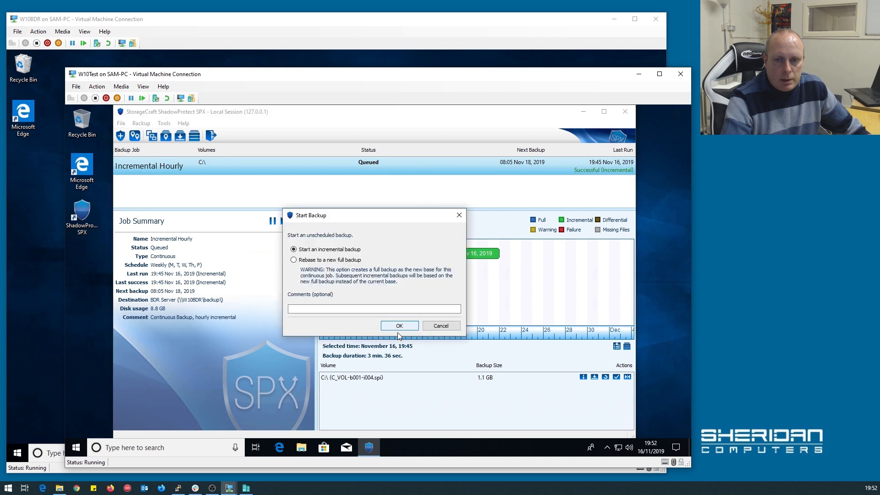
{"action": "left_click", "coordinate": [399, 326]}
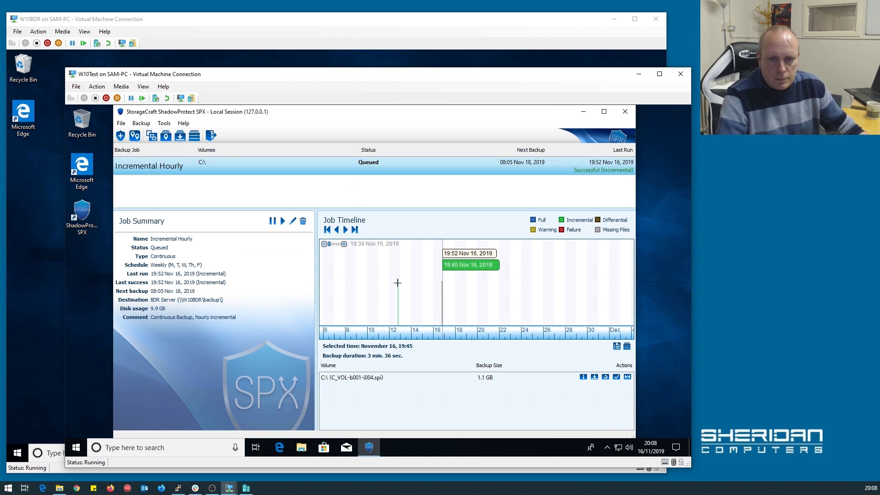
{"action": "left_click_drag", "start_coordinate": [441, 287], "coordinate": [442, 286]}
{"action": "left_click", "coordinate": [442, 286]}
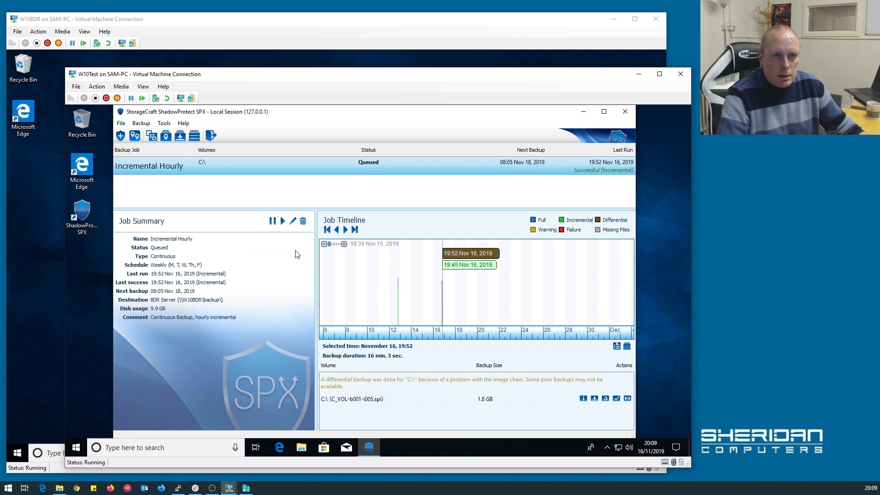
{"action": "left_click", "coordinate": [242, 46]}
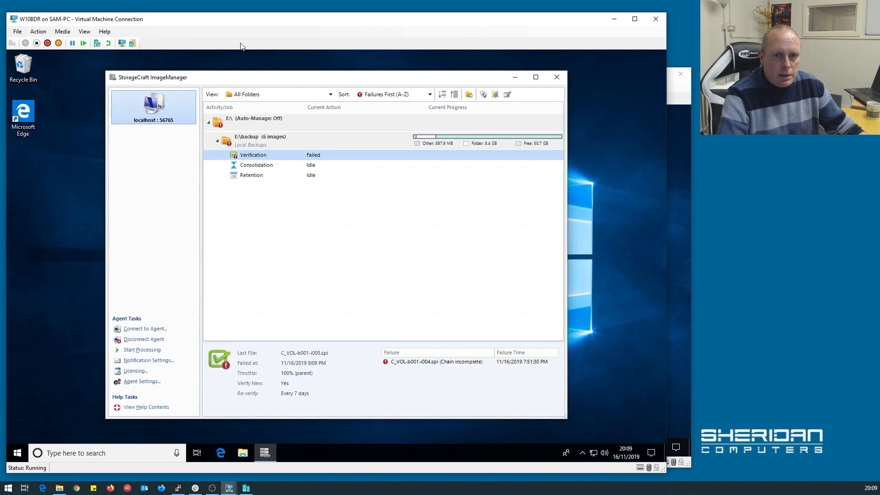
Start processing E:\backup again and confirm C_VOL-b001-i005.spi verified at 8:09 PM with six images.
{"action": "right_click", "coordinate": [259, 157]}
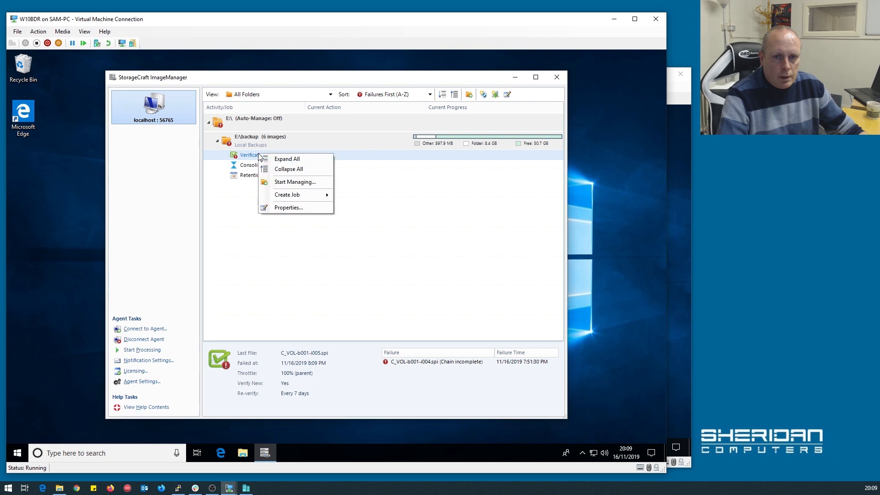
{"action": "right_click", "coordinate": [323, 143]}
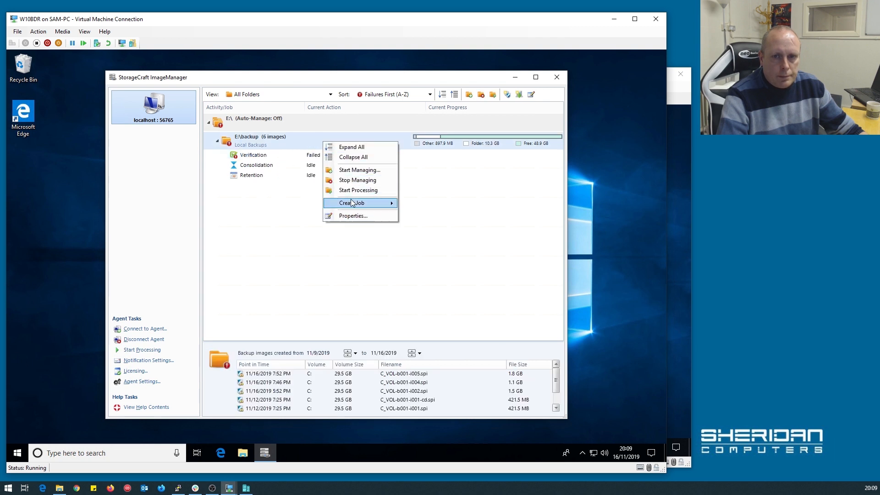
{"action": "left_click", "coordinate": [356, 195]}
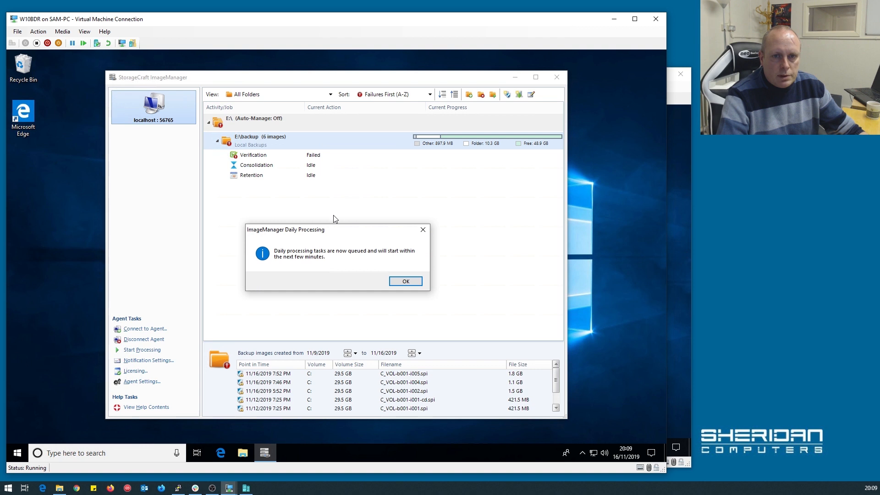
{"action": "left_click", "coordinate": [412, 285]}
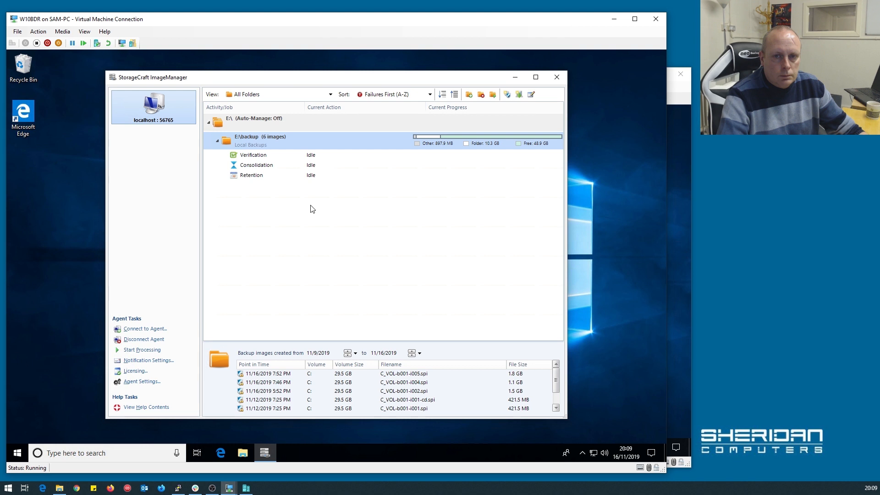
{"action": "left_click", "coordinate": [280, 165]}
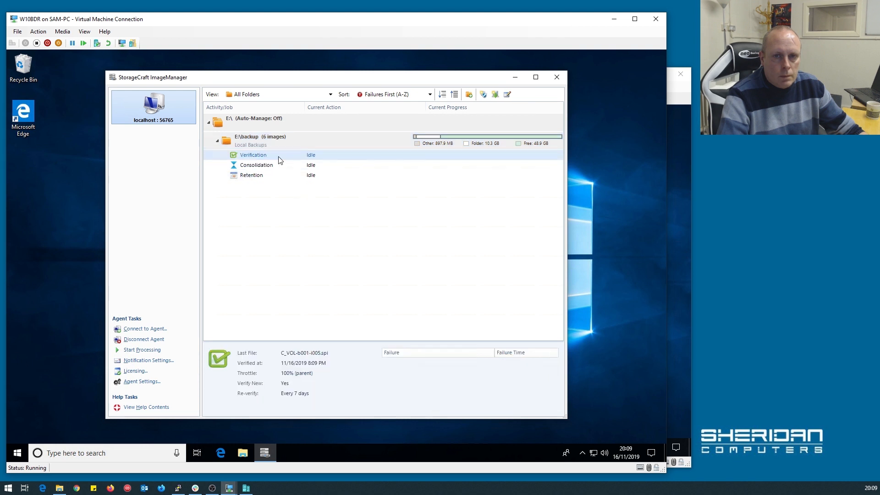
{"action": "left_click", "coordinate": [277, 176]}
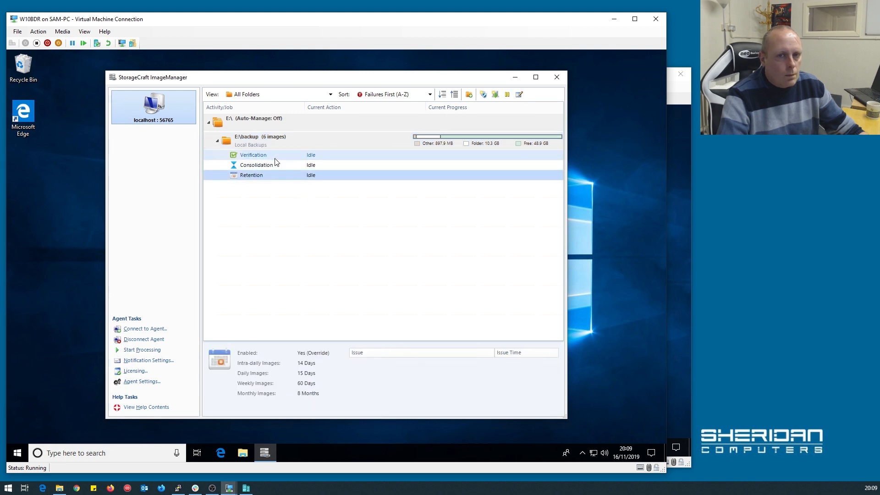
{"action": "left_click", "coordinate": [276, 158]}
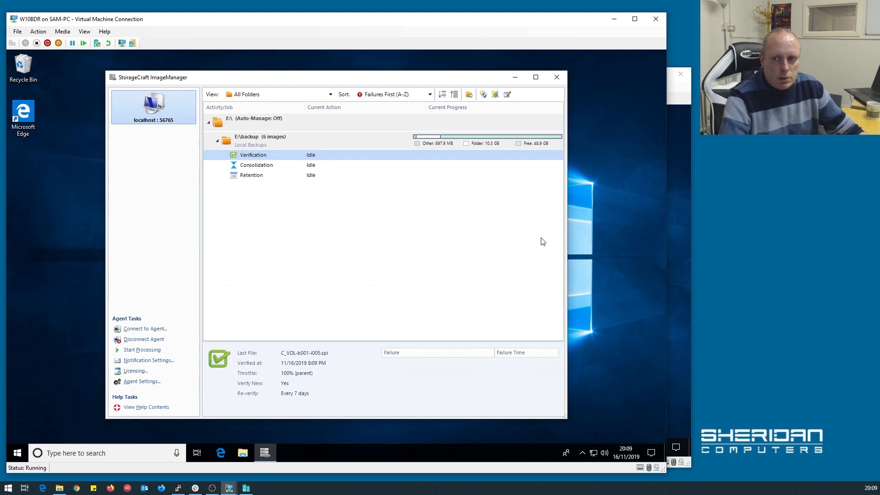
{"action": "left_click", "coordinate": [685, 239]}
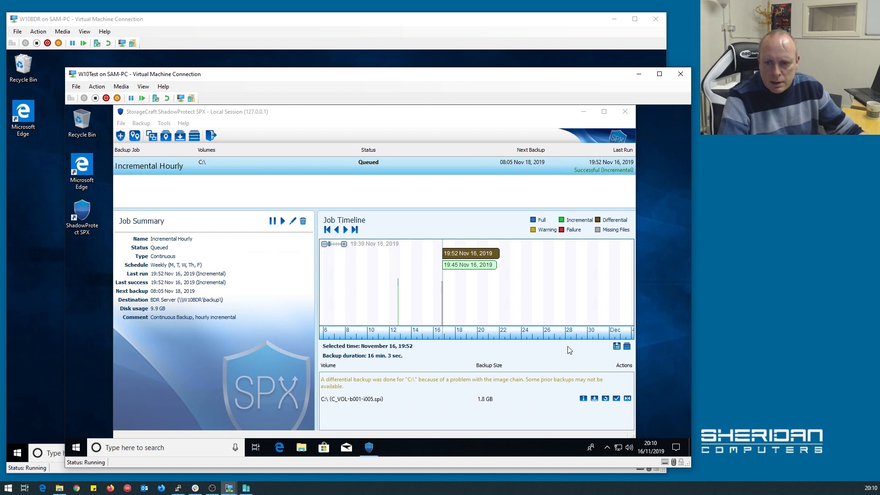
Mount the 19:52 differential C_VOL-b001-i005.spi as drive E after entering the image password.
{"action": "left_click", "coordinate": [594, 399]}
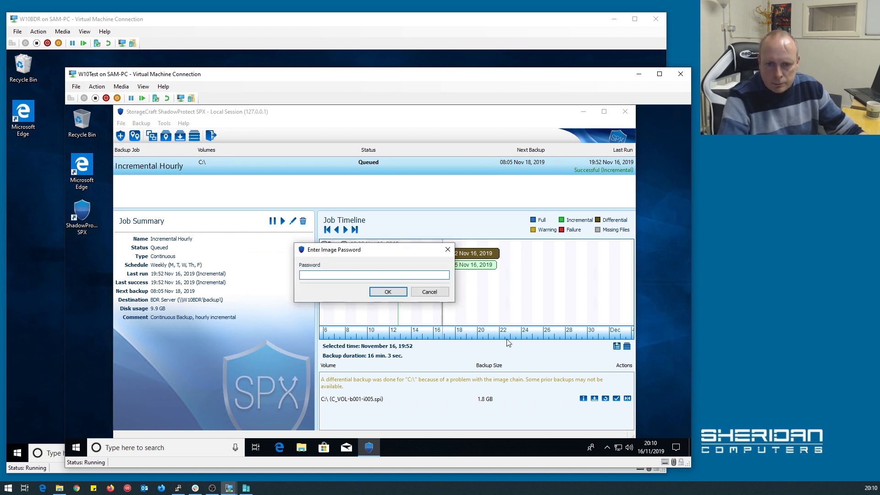
{"action": "type", "text": "password"}
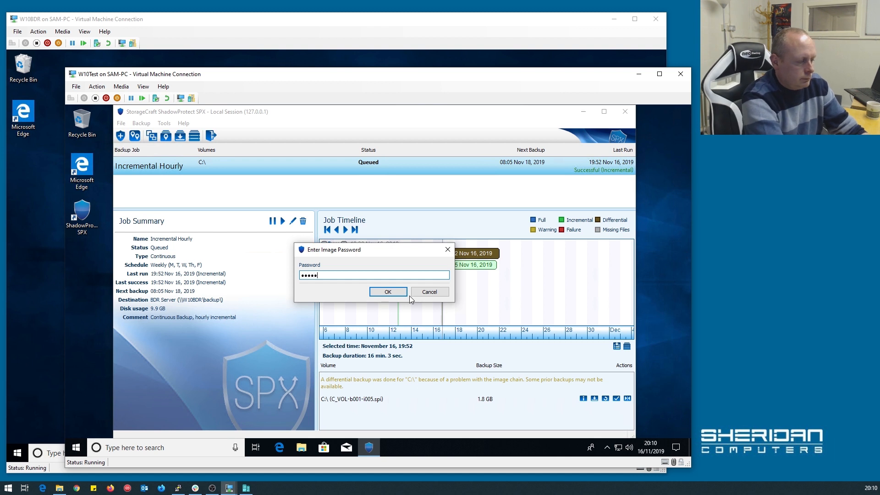
{"action": "left_click", "coordinate": [403, 293]}
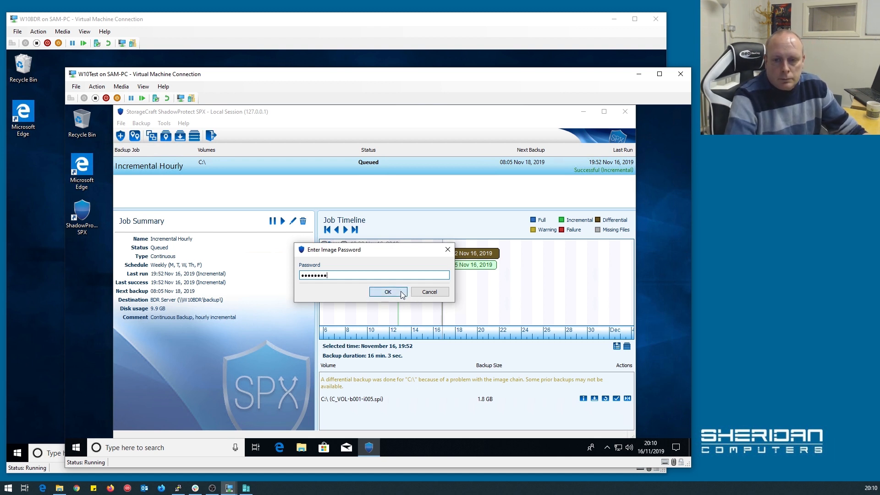
{"action": "left_click", "coordinate": [392, 335]}
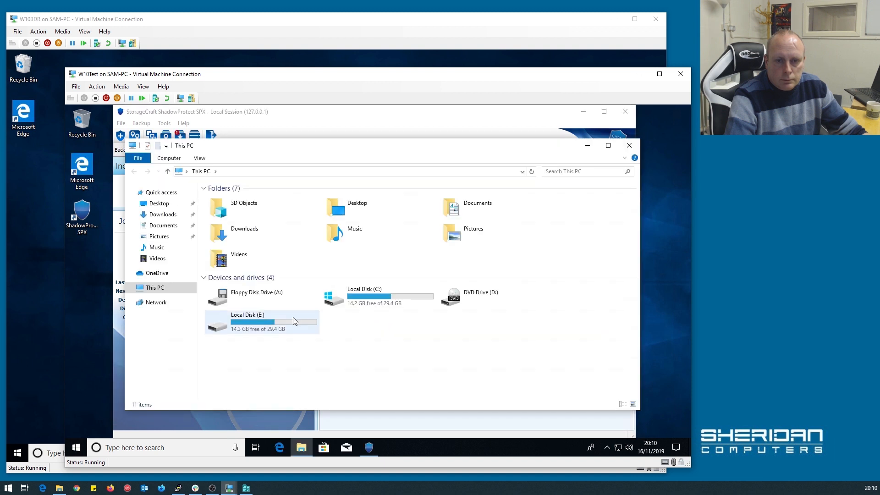
Browse E:\Users\TestUser on the mounted image, return to the E: root, and close Explorer.
{"action": "double_click", "coordinate": [293, 318]}
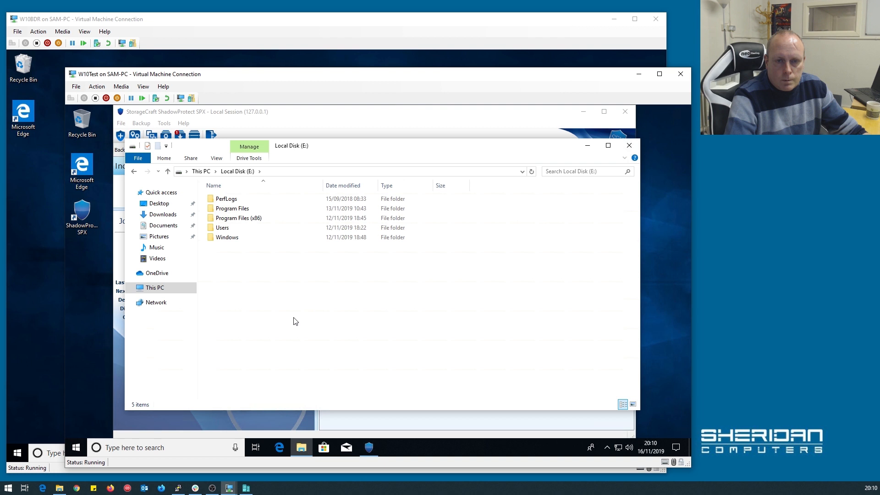
{"action": "double_click", "coordinate": [248, 227]}
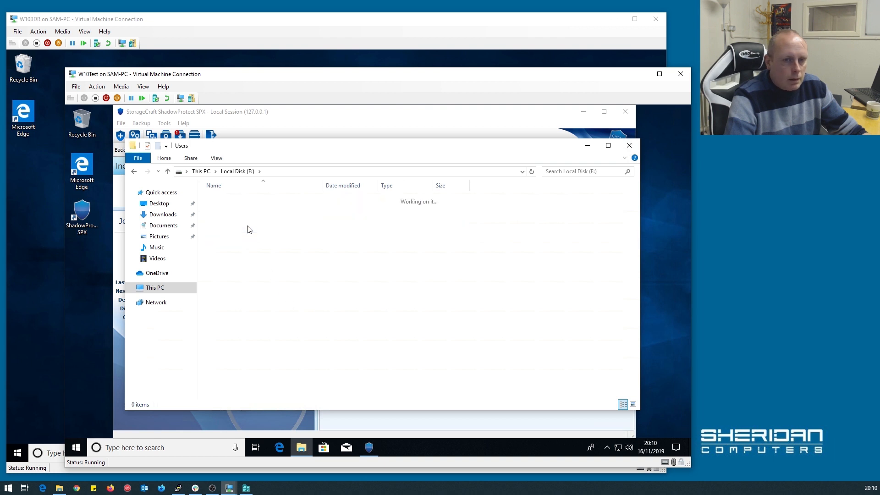
{"action": "double_click", "coordinate": [241, 210]}
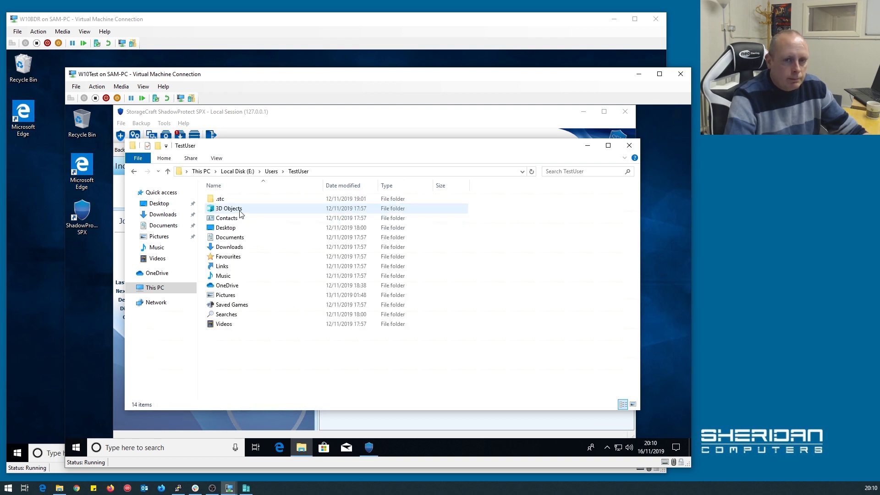
{"action": "left_click", "coordinate": [276, 174]}
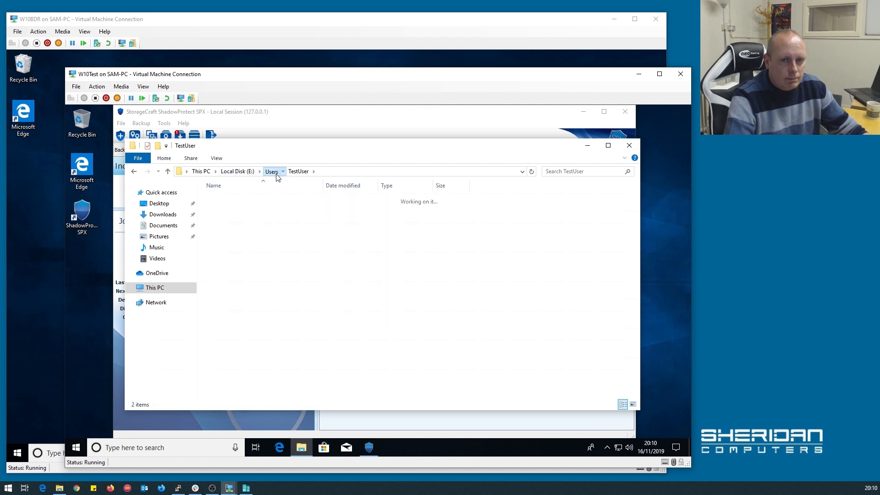
{"action": "left_click", "coordinate": [248, 172]}
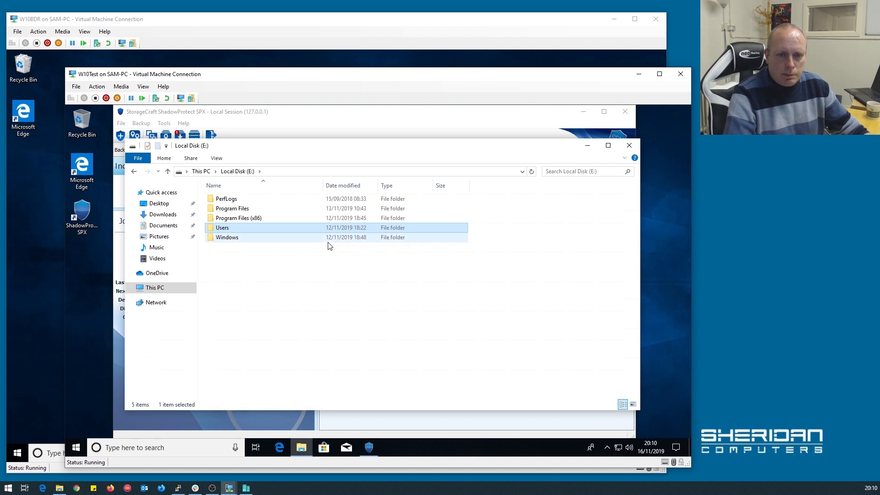
{"action": "left_click", "coordinate": [630, 146]}
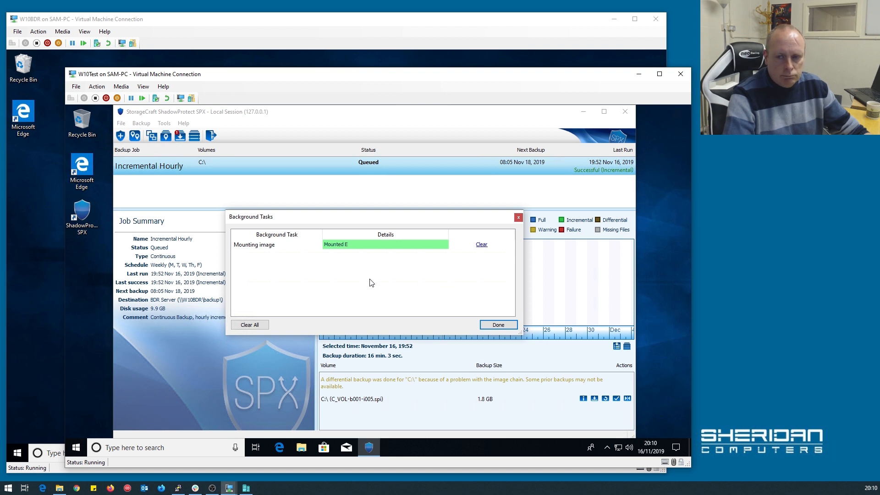
Check Mounted Images for the 19:52 image on E: and dismount it.
{"action": "left_click", "coordinate": [498, 325]}
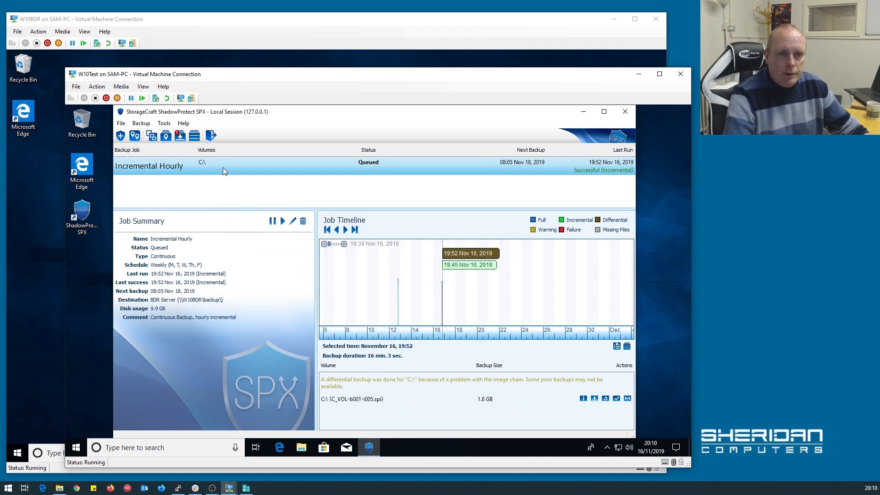
{"action": "left_click", "coordinate": [180, 136]}
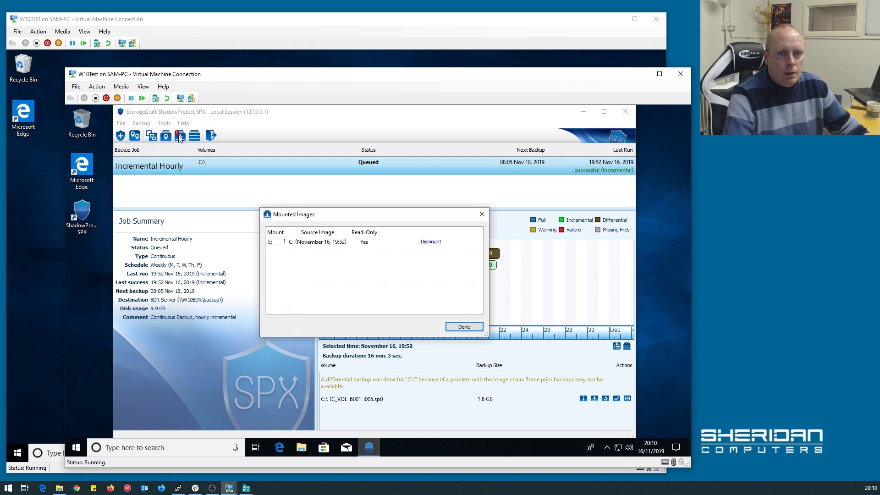
{"action": "left_click", "coordinate": [428, 242]}
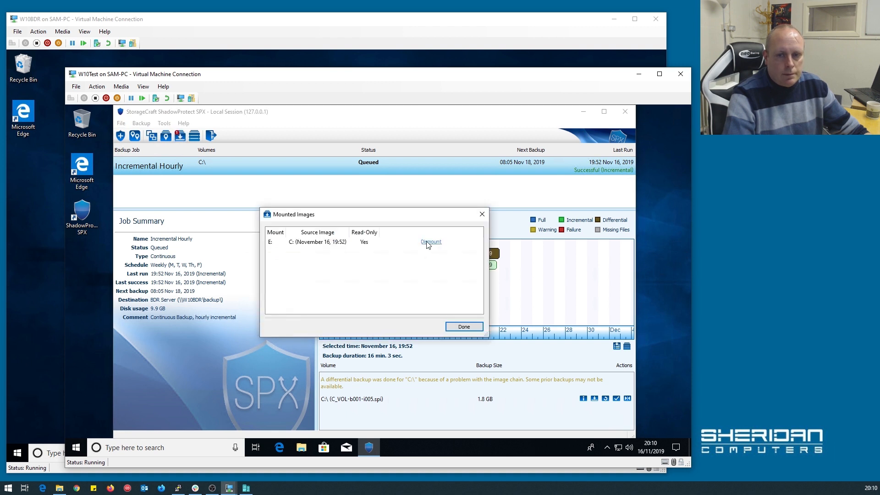
{"action": "left_click", "coordinate": [479, 327]}
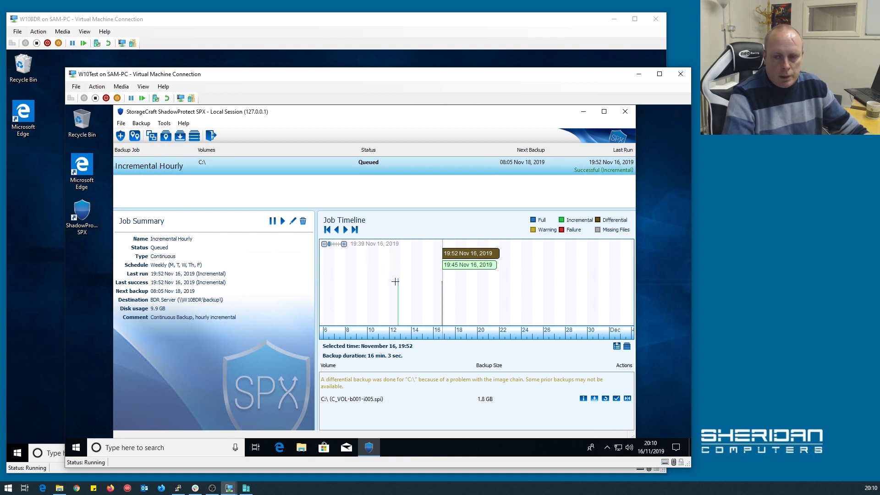
Try opening \\w10bdr in a new Explorer window, cancel the credentials prompt, and close Explorer.
{"action": "left_click", "coordinate": [302, 448]}
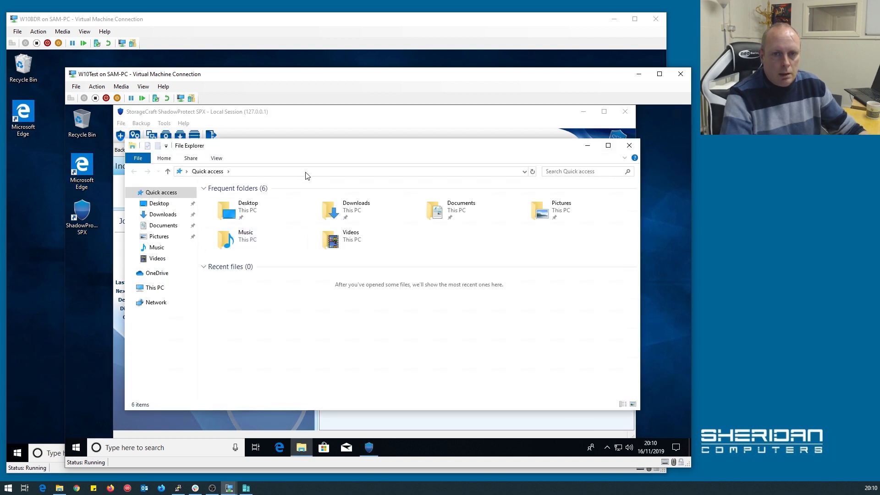
{"action": "left_click", "coordinate": [306, 173]}
{"action": "type", "text": "\\\\"}
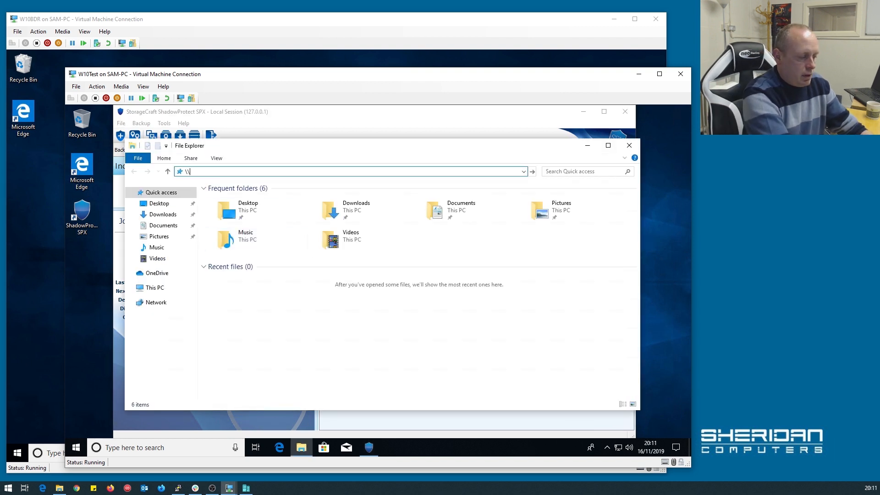
{"action": "type", "text": "w10bdr"}
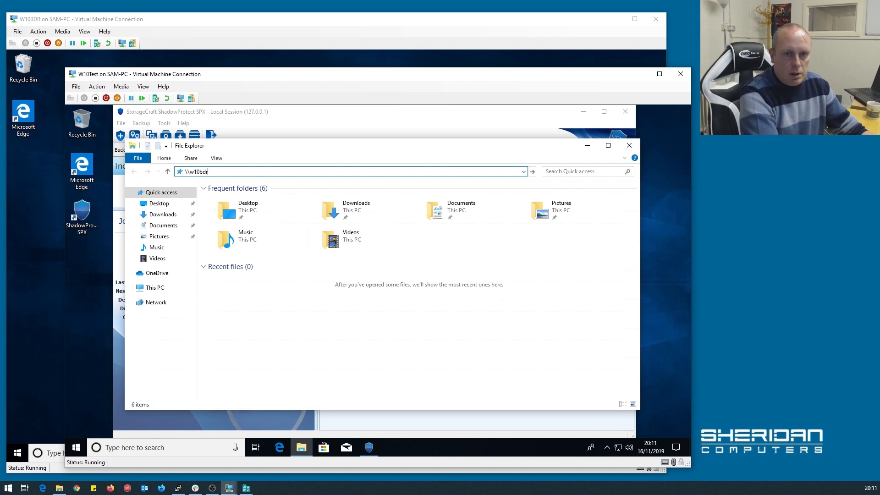
{"action": "key", "text": "Return"}
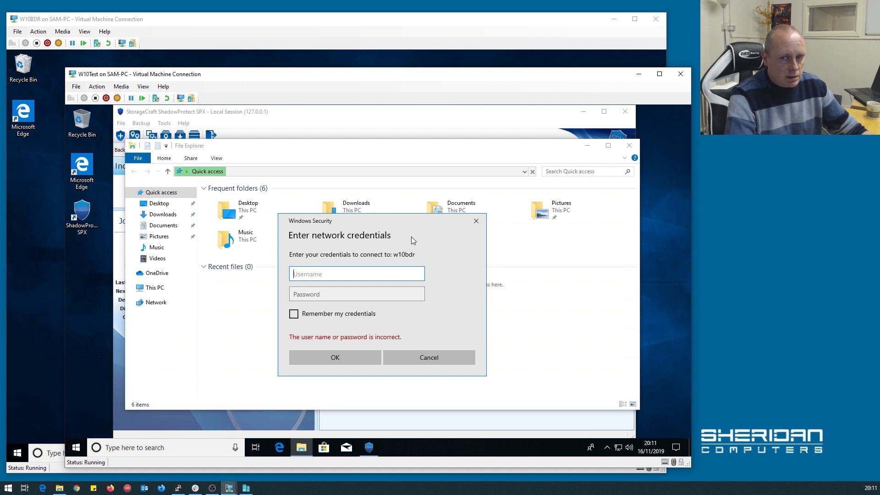
{"action": "left_click", "coordinate": [421, 355]}
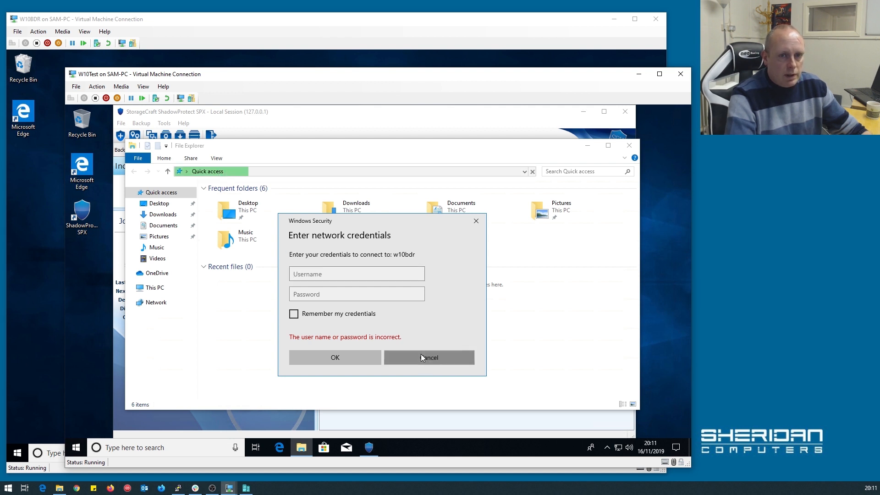
{"action": "left_click", "coordinate": [629, 146]}
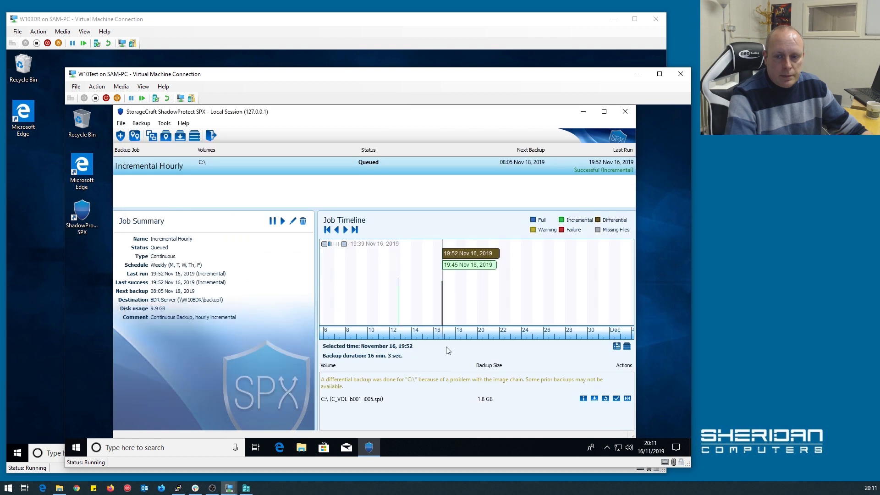
Remount C_VOL-b001-i005.spi read-only as drive E after entering the image password.
{"action": "left_click", "coordinate": [595, 398]}
{"action": "type", "text": "p"}
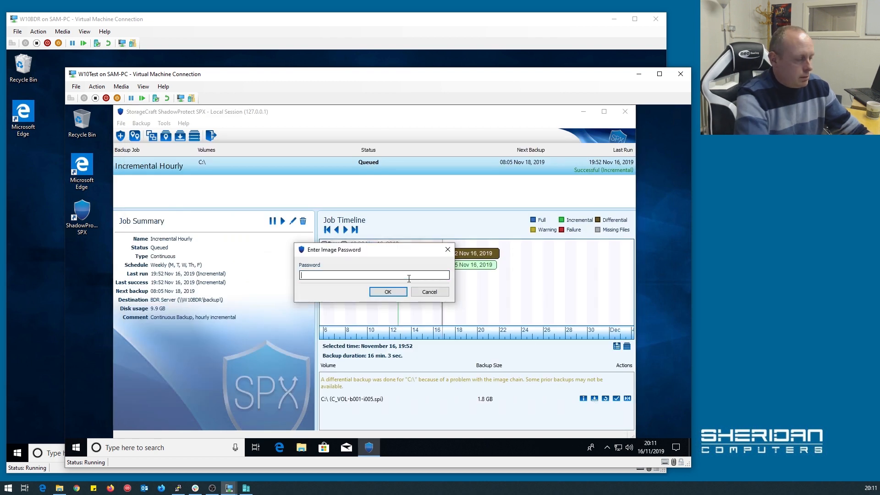
{"action": "type", "text": "assword"}
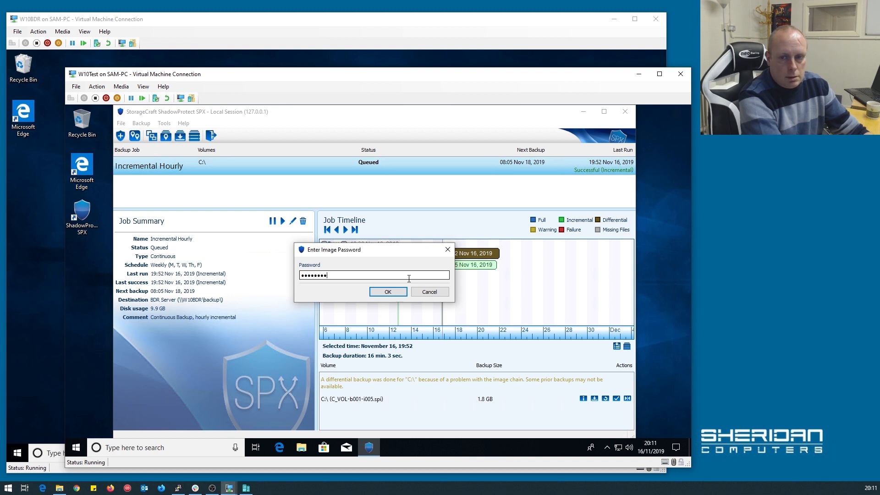
{"action": "key", "text": "Return"}
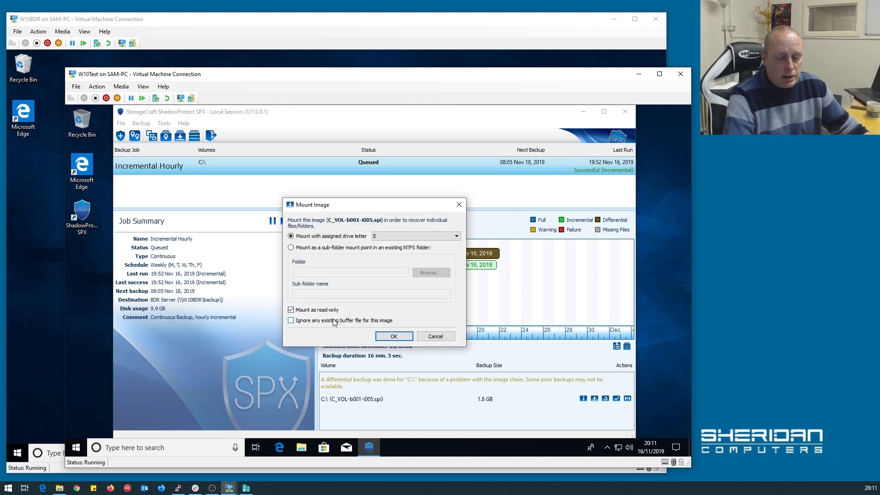
{"action": "left_click", "coordinate": [393, 337]}
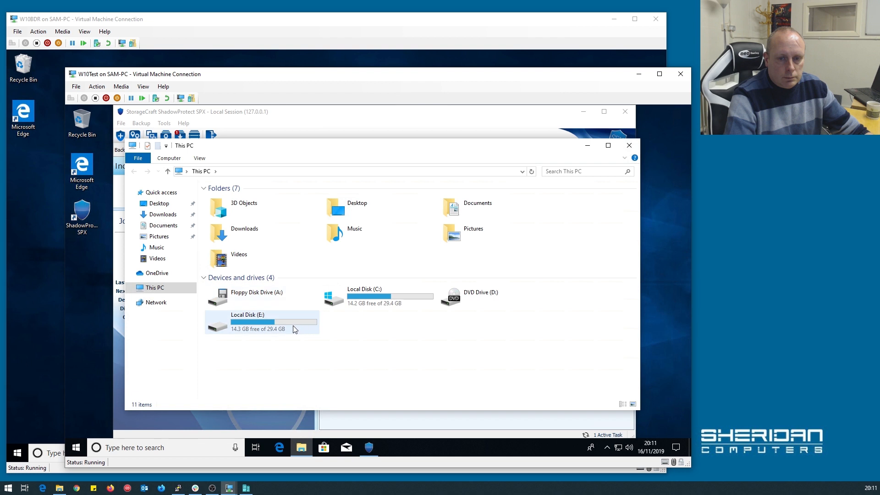
Open the Users\Public folder on the mounted Local Disk (E:).
{"action": "double_click", "coordinate": [309, 323]}
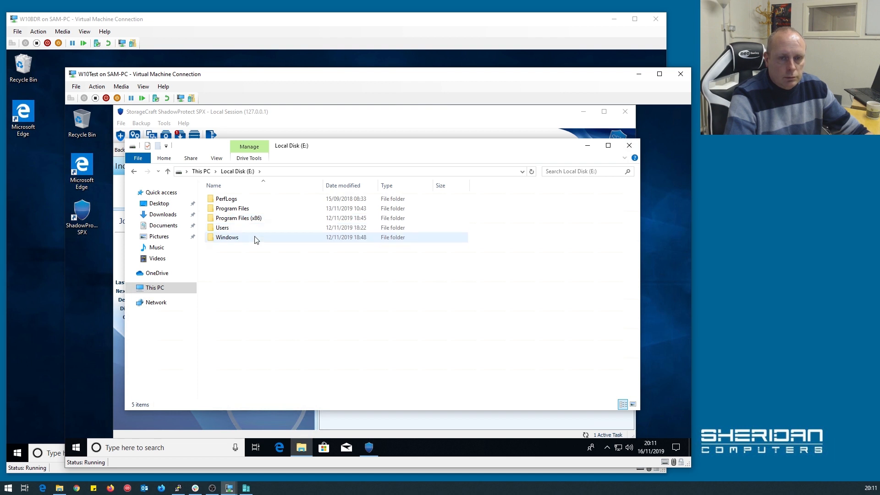
{"action": "left_click", "coordinate": [229, 239]}
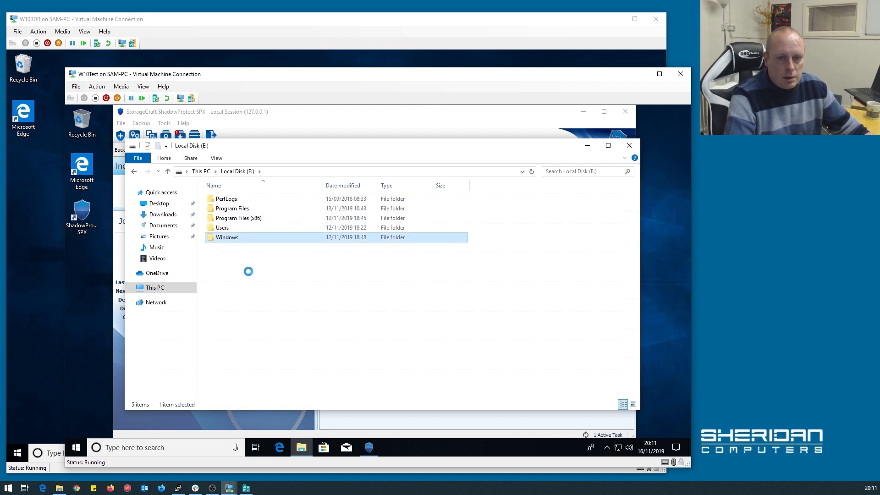
{"action": "right_click", "coordinate": [231, 238]}
{"action": "left_click", "coordinate": [215, 229]}
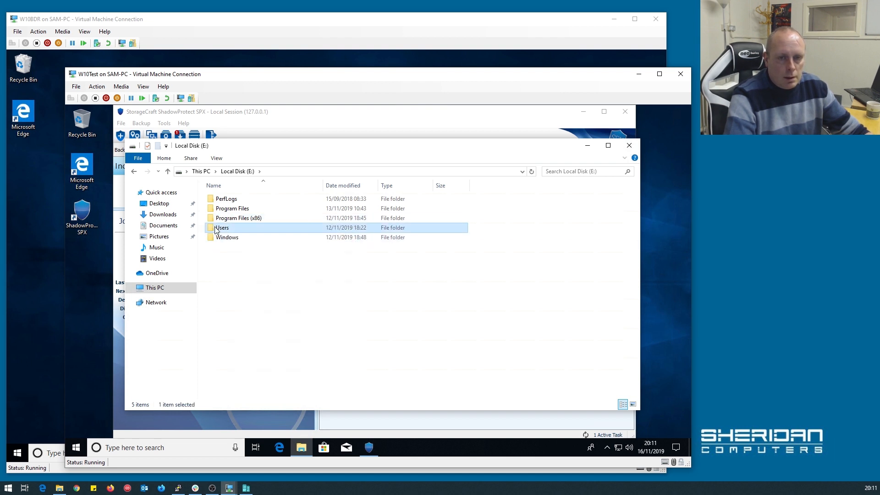
{"action": "double_click", "coordinate": [218, 228]}
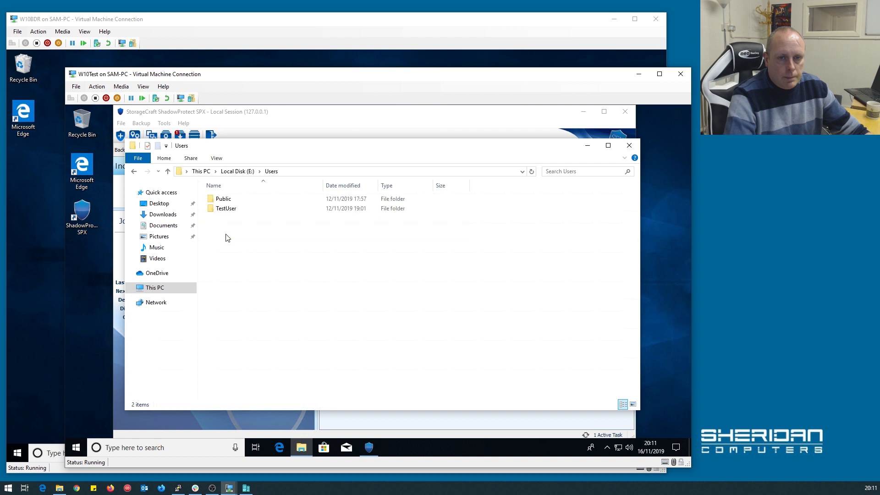
{"action": "double_click", "coordinate": [224, 198]}
Delete the Public Downloads folder and confirm the permanent deletion.
{"action": "left_click", "coordinate": [224, 208]}
{"action": "right_click", "coordinate": [222, 209]}
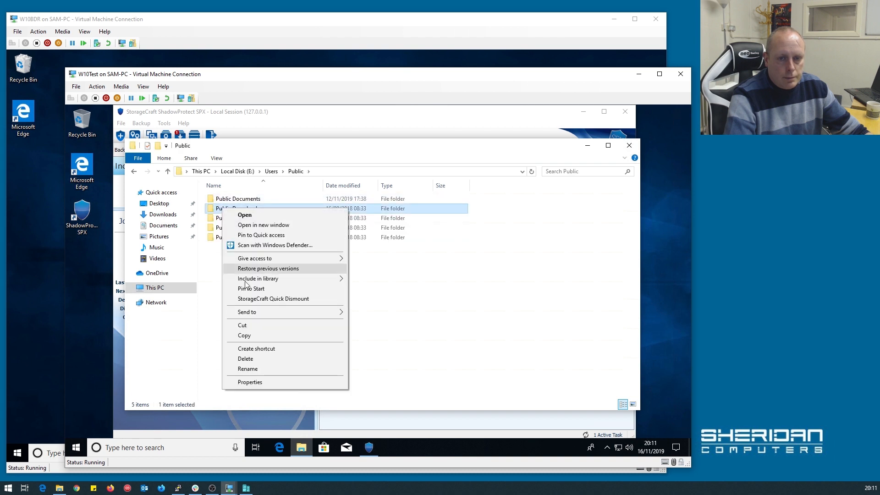
{"action": "left_click", "coordinate": [246, 358]}
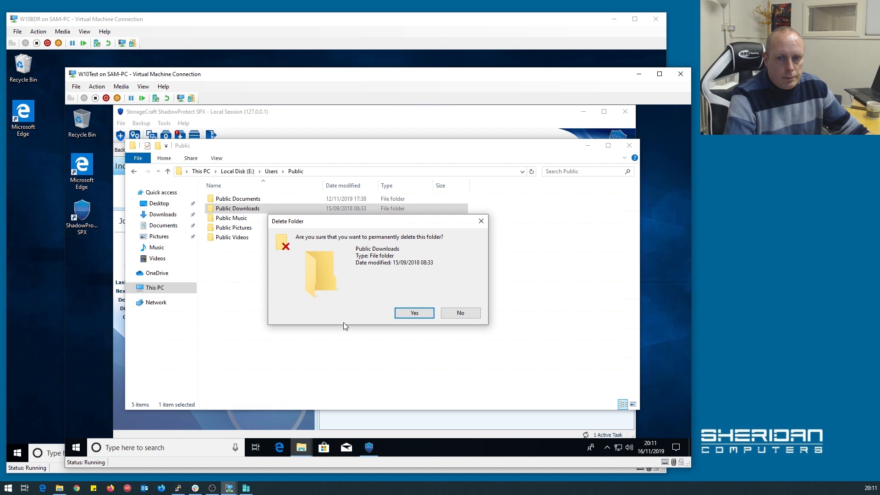
{"action": "left_click", "coordinate": [428, 317]}
Refresh the Public folder to find Public Downloads still present, then close Explorer.
{"action": "left_click", "coordinate": [265, 218]}
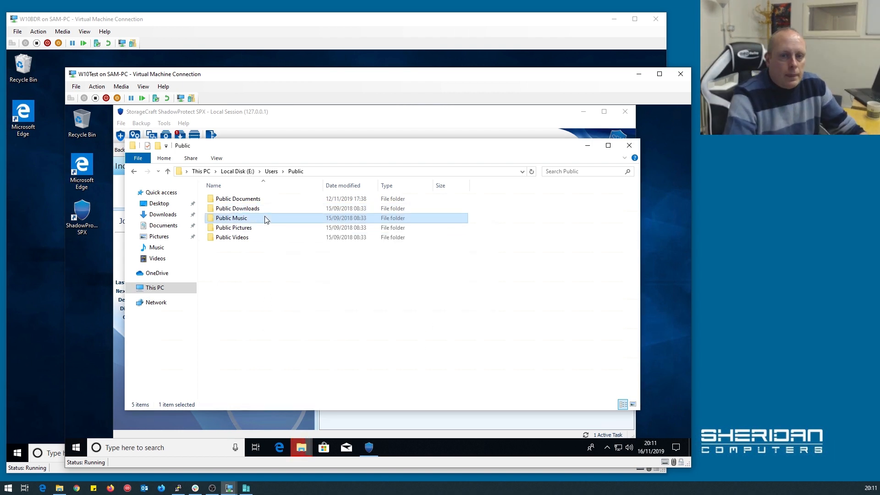
{"action": "left_click", "coordinate": [255, 209]}
{"action": "right_click", "coordinate": [255, 209]}
{"action": "right_click", "coordinate": [215, 336]}
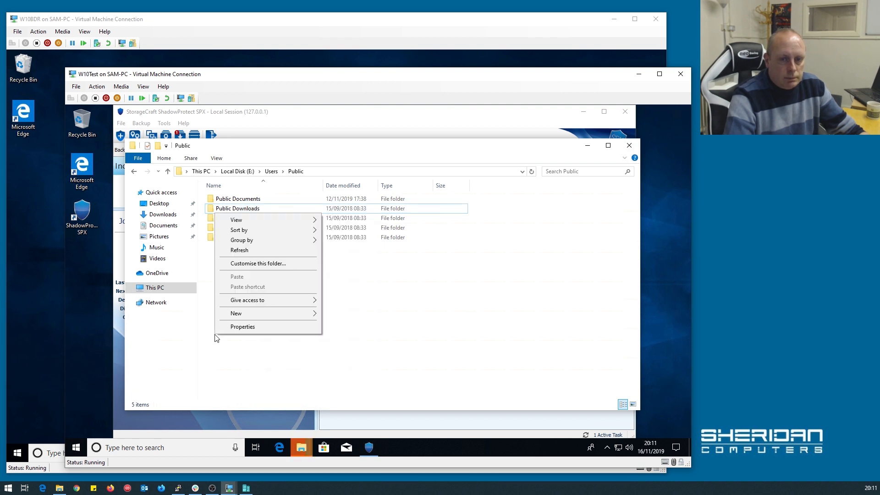
{"action": "left_click", "coordinate": [263, 250]}
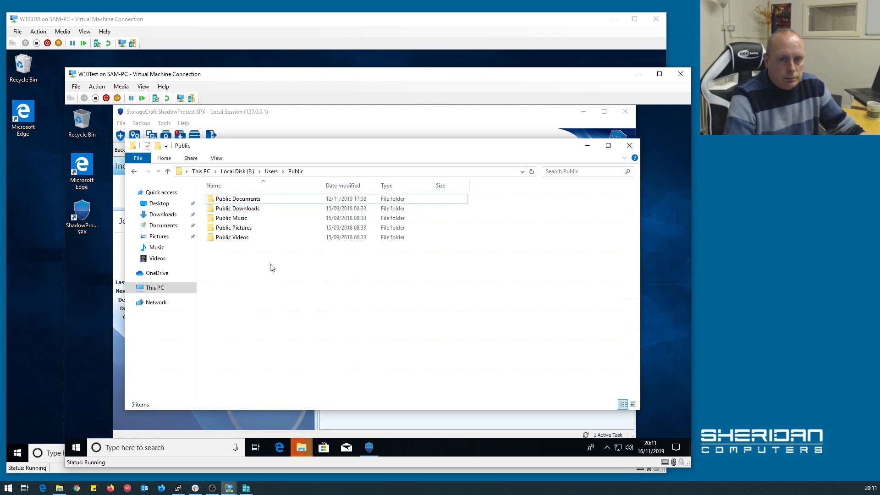
{"action": "left_click", "coordinate": [630, 146]}
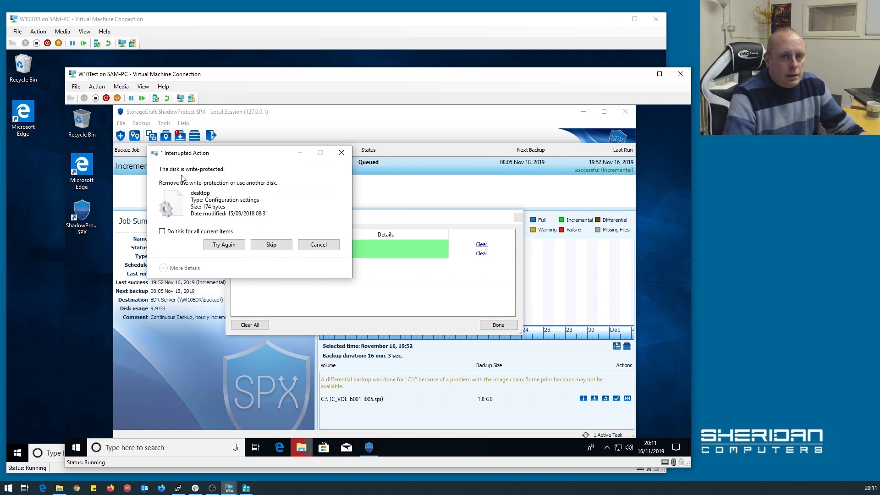
Dismiss the write-protected disk warning and Background Tasks, then switch to the W10BDR machine.
{"action": "left_click", "coordinate": [318, 245]}
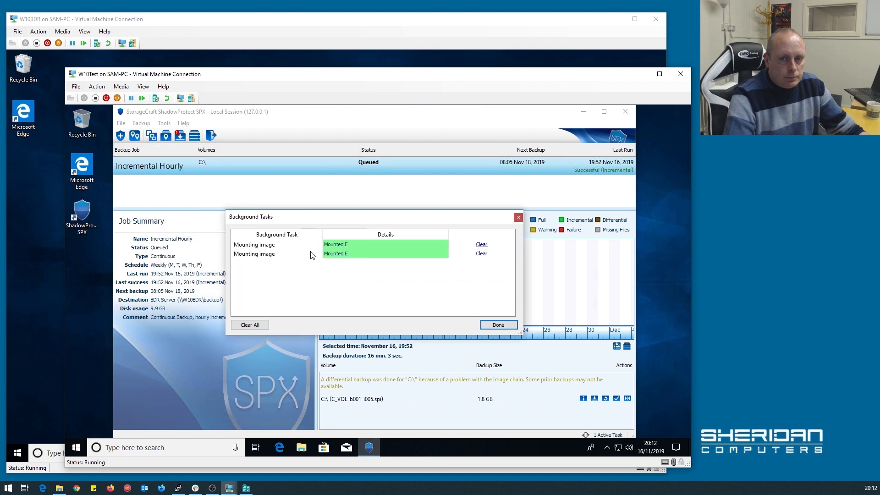
{"action": "left_click", "coordinate": [500, 325]}
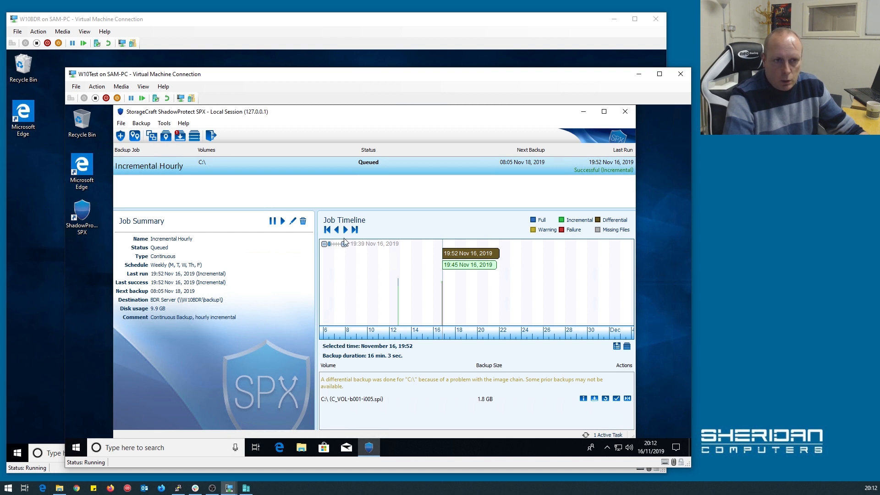
{"action": "left_click", "coordinate": [273, 43]}
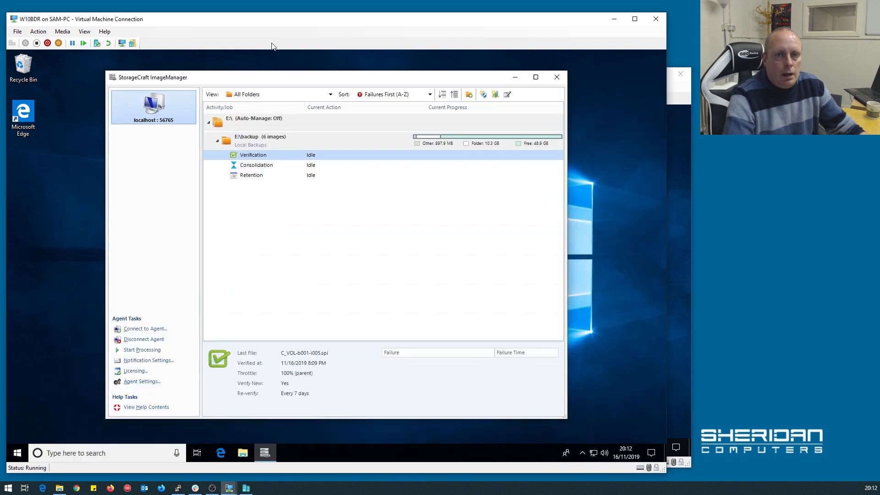
{"action": "left_click", "coordinate": [265, 159]}
{"action": "left_click", "coordinate": [677, 315]}
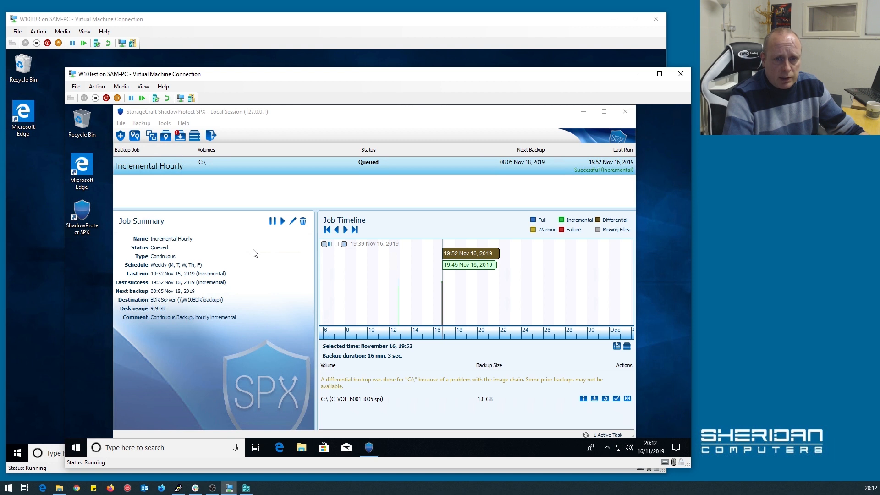
{"action": "left_click", "coordinate": [263, 60]}
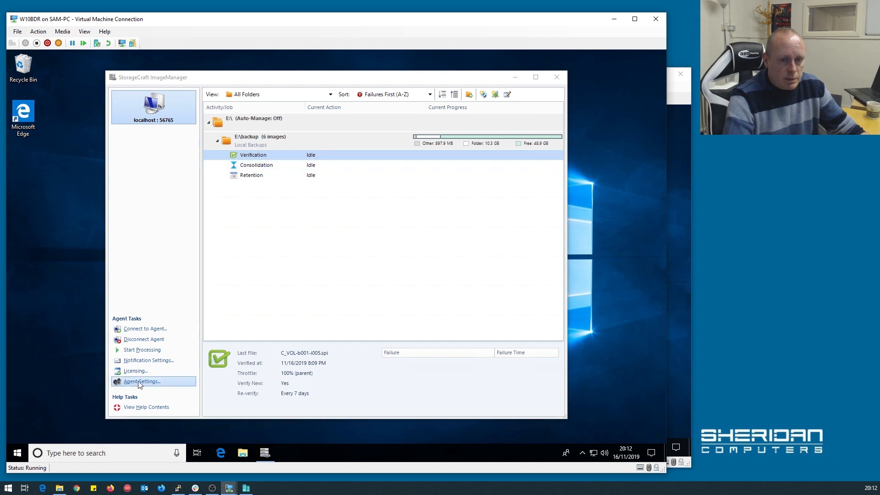
{"action": "left_click", "coordinate": [147, 361]}
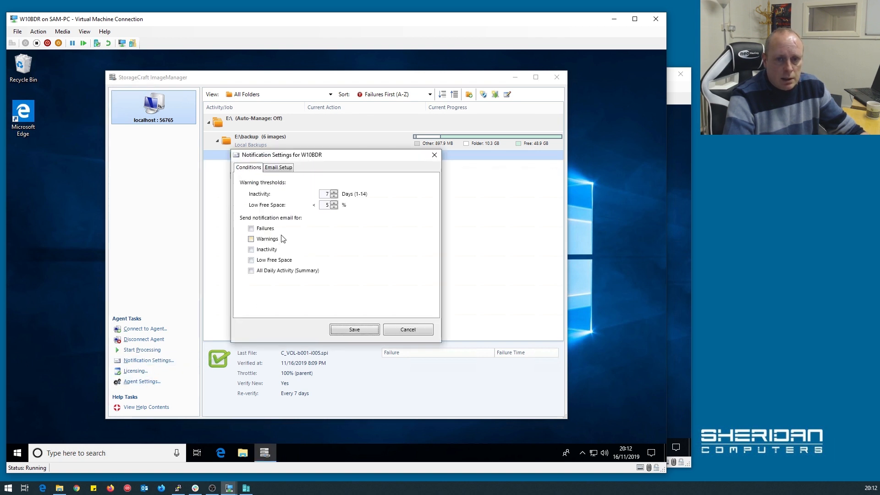
{"action": "left_click", "coordinate": [267, 252]}
{"action": "left_click", "coordinate": [267, 251]}
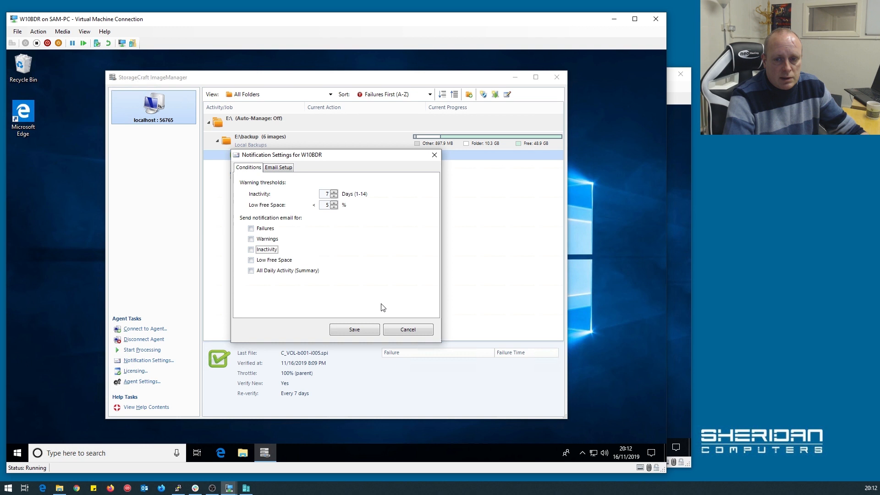
{"action": "left_click", "coordinate": [407, 330]}
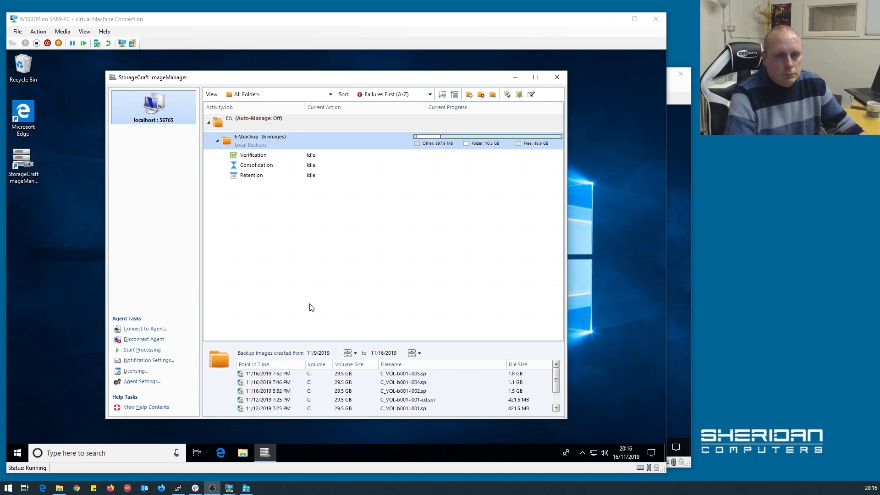
Bring up E:\backup's six images, 11/9 to 11/16/2019, in W10BDR's ImageManager.
{"action": "left_click", "coordinate": [312, 307]}
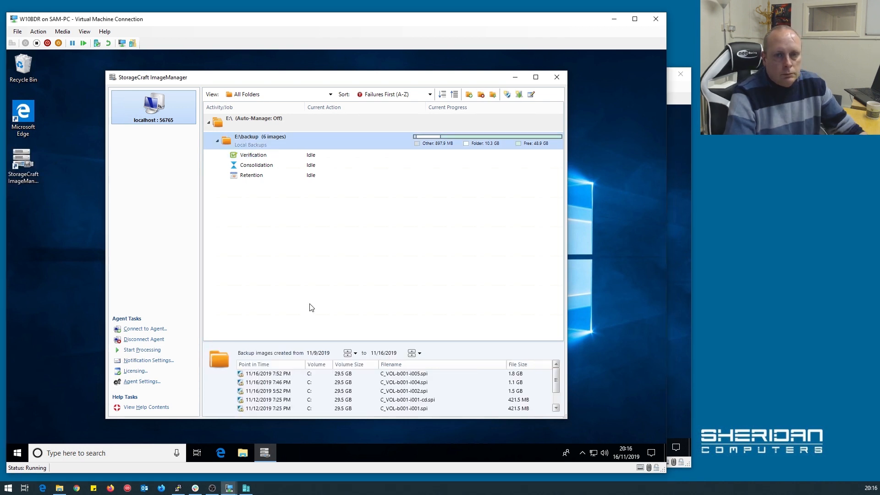